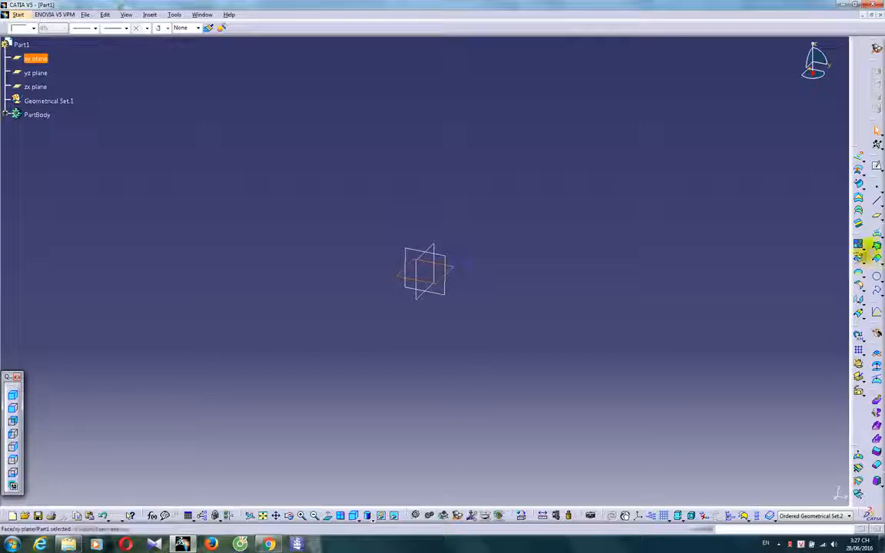
# Step: Create a reference plane offset 7 mm from the xy plane
pyautogui.click(877, 217)
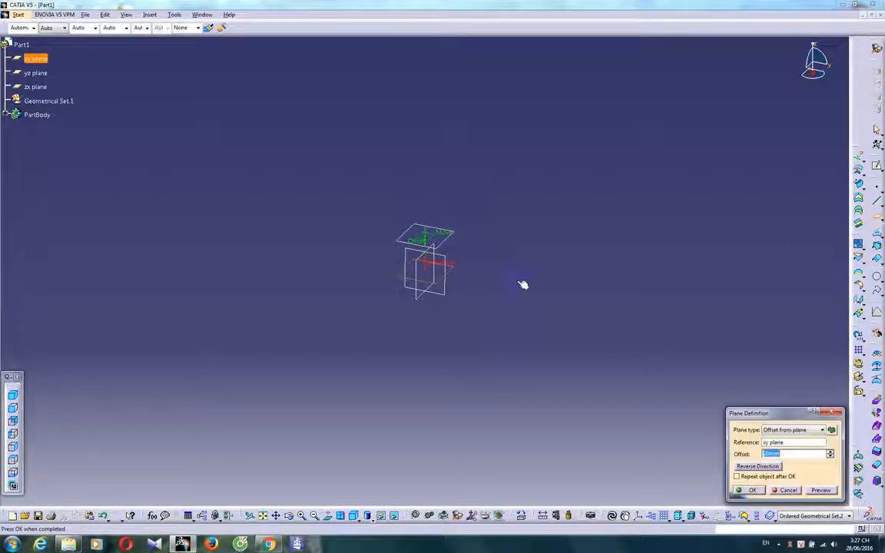
pyautogui.write('7')
pyautogui.press('Return')
# Step: Start a sketch on the xy plane and draw a five-point arched spline running from the negative H side towards the origin, above the horizontal axis
pyautogui.moveTo(454, 336); pyautogui.dragTo(384, 296, button='middle')
pyautogui.click(415, 280)
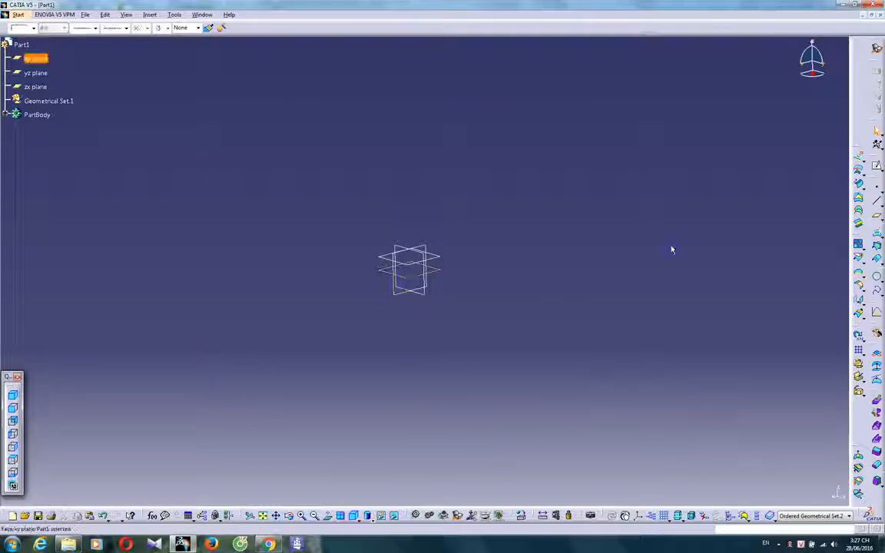
pyautogui.click(877, 165)
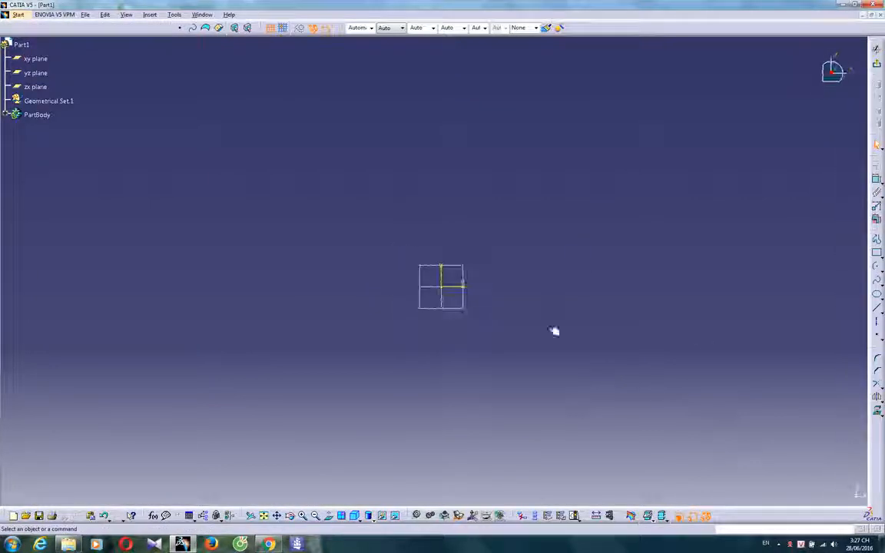
pyautogui.click(877, 286)
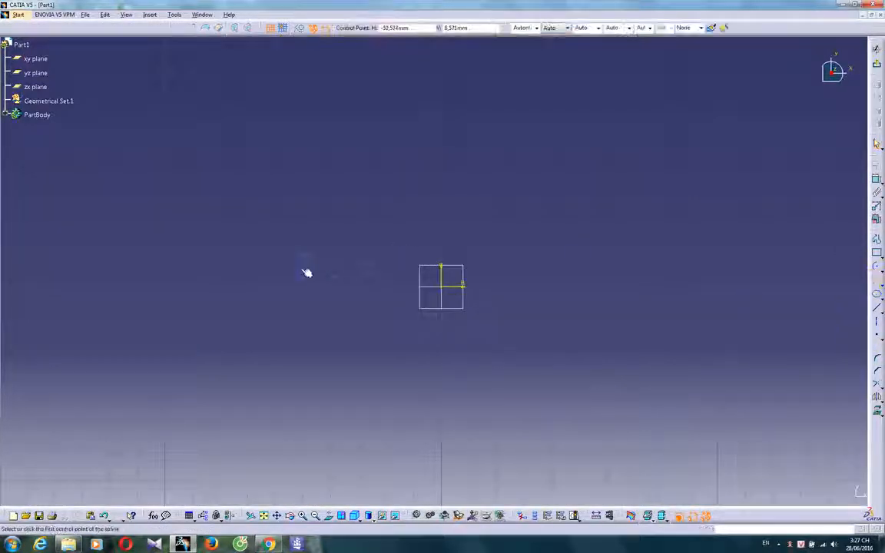
pyautogui.click(296, 269)
pyautogui.click(326, 257)
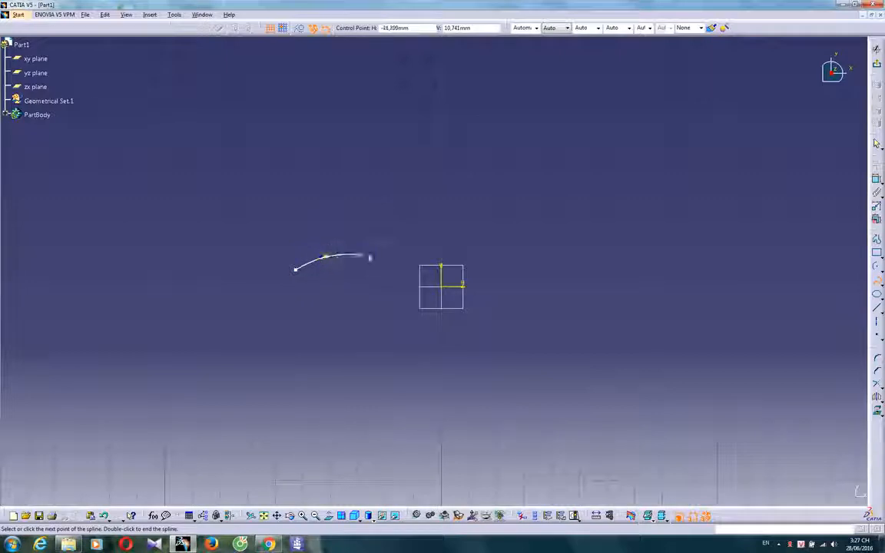
pyautogui.click(375, 257)
pyautogui.click(406, 270)
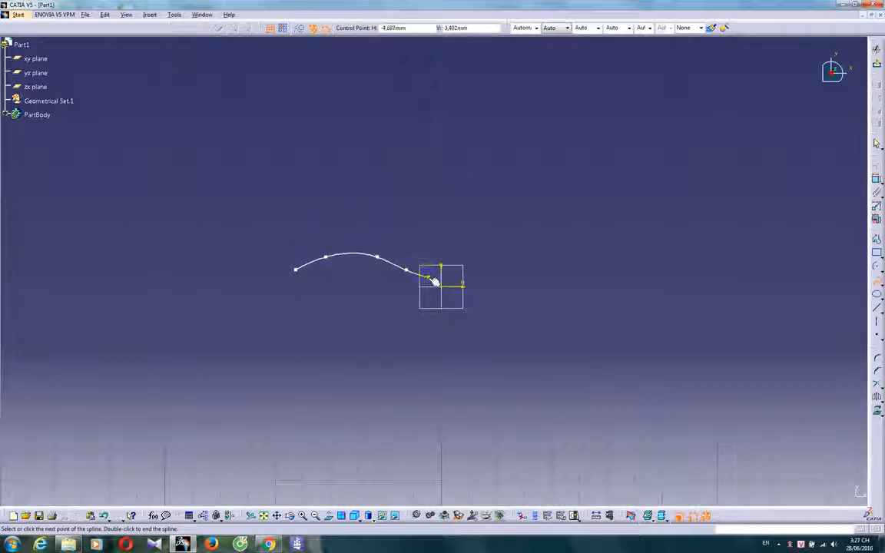
pyautogui.doubleClick(428, 278)
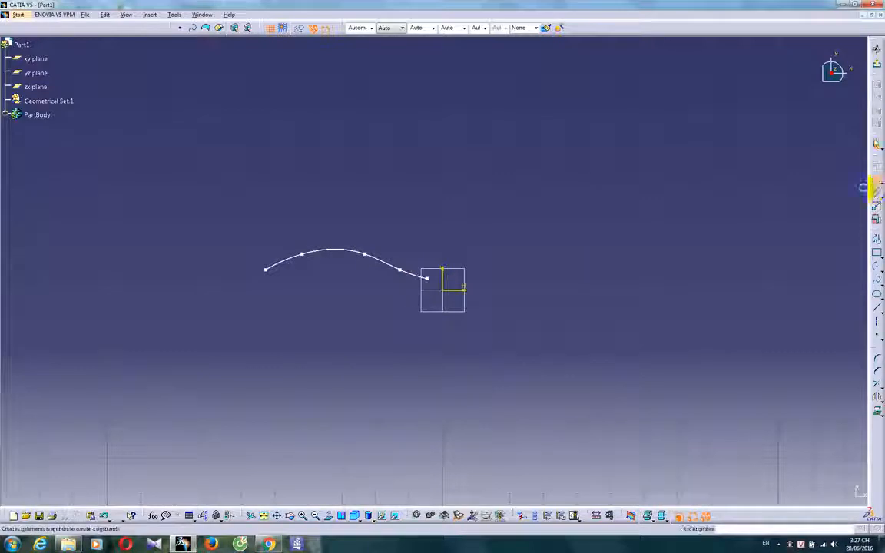
# Step: Constrain the spline's outer endpoint onto the horizontal axis and make the curve's tangent there vertical
pyautogui.rightClick(447, 340)
pyautogui.click(473, 377)
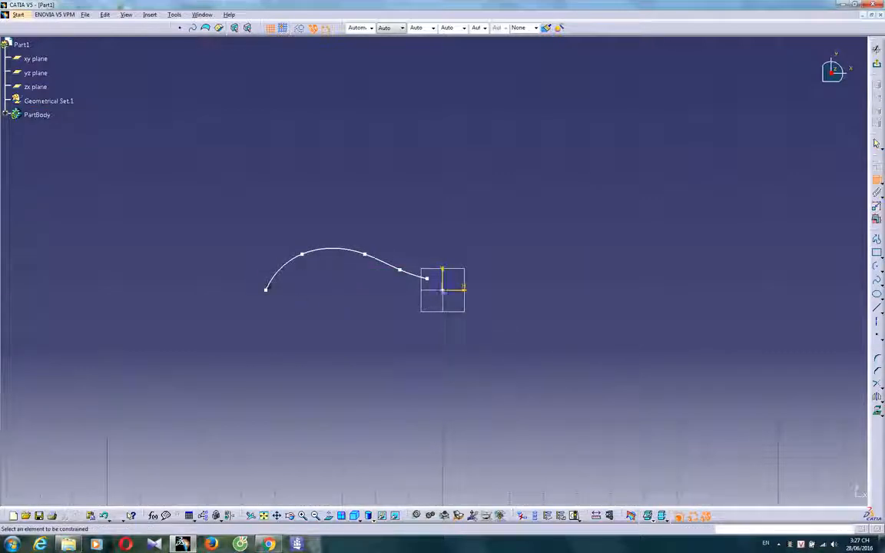
pyautogui.click(344, 249)
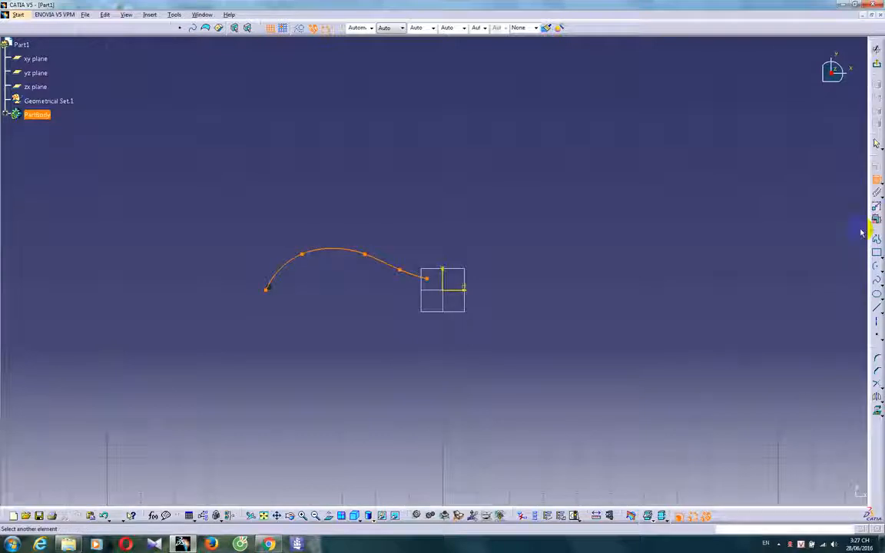
pyautogui.click(332, 250)
pyautogui.click(698, 464)
pyautogui.click(807, 492)
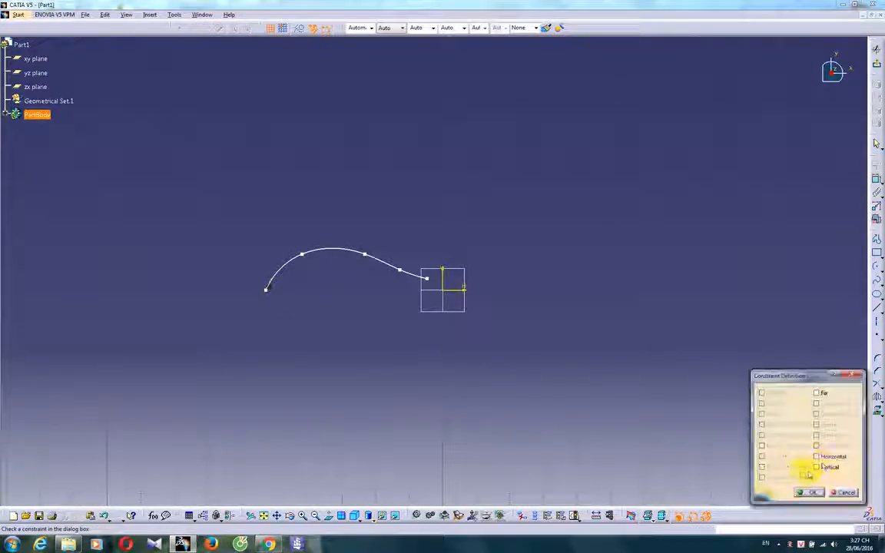
pyautogui.click(817, 467)
pyautogui.click(814, 492)
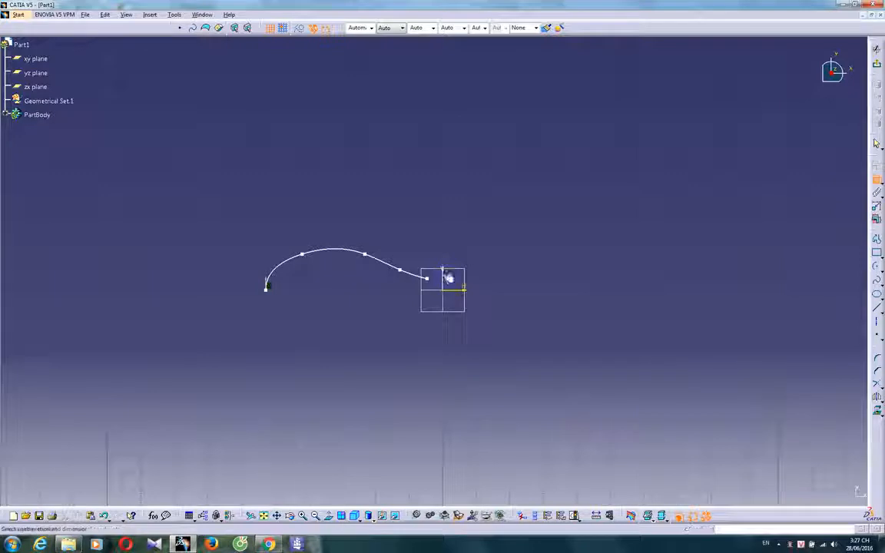
# Step: Dimension the horizontal distance from the spline's outer endpoint to the vertical axis and set it to 40 mm
pyautogui.doubleClick(312, 335)
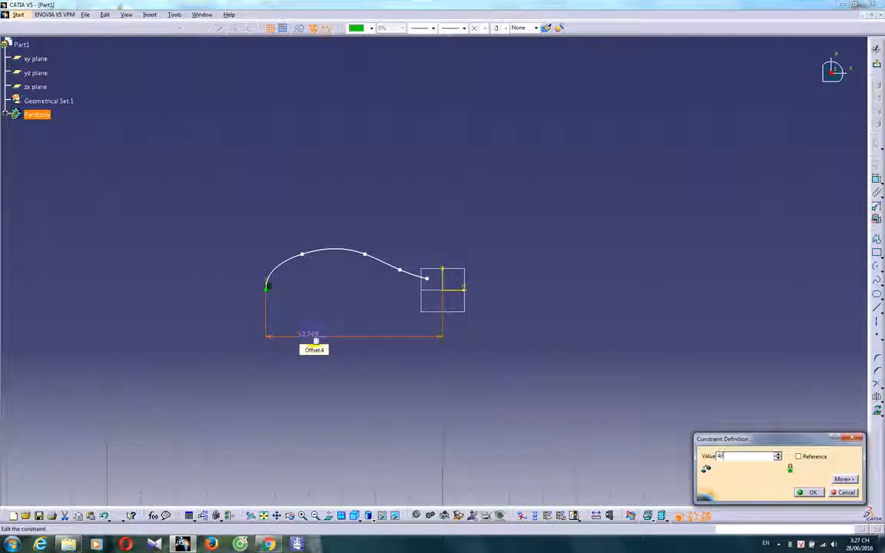
pyautogui.write('4')
pyautogui.press('Return')
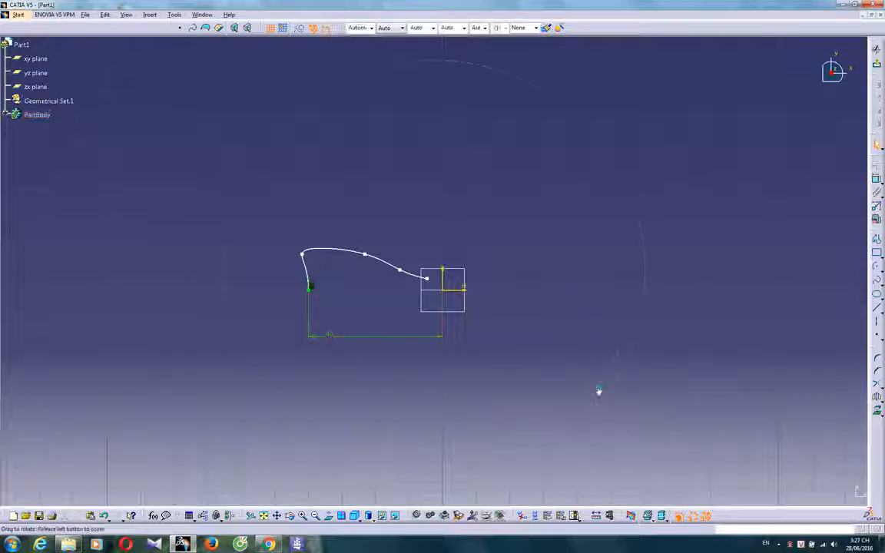
# Step: Reposition the spline's intermediate control points to form a smooth rounded bowl curve, and exit the sketch
pyautogui.moveTo(252, 251); pyautogui.dragTo(288, 256)
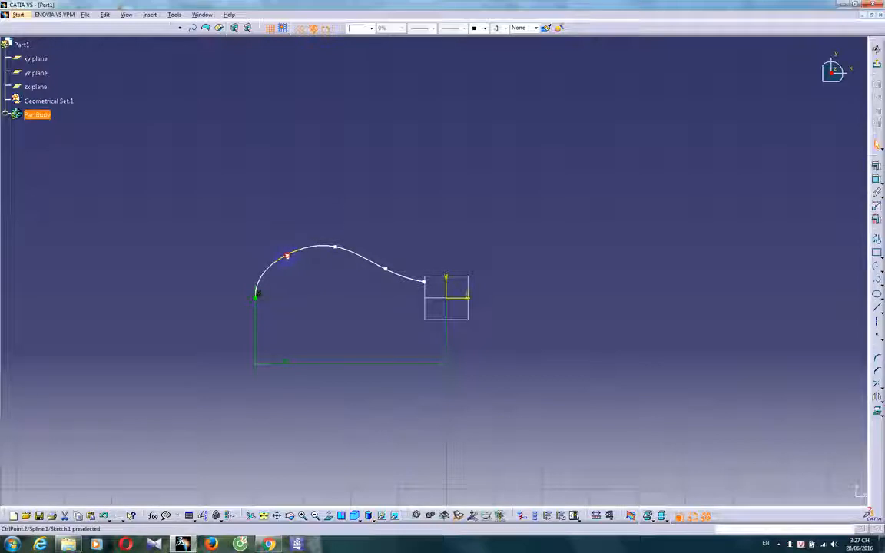
pyautogui.click(283, 256)
pyautogui.click(339, 251)
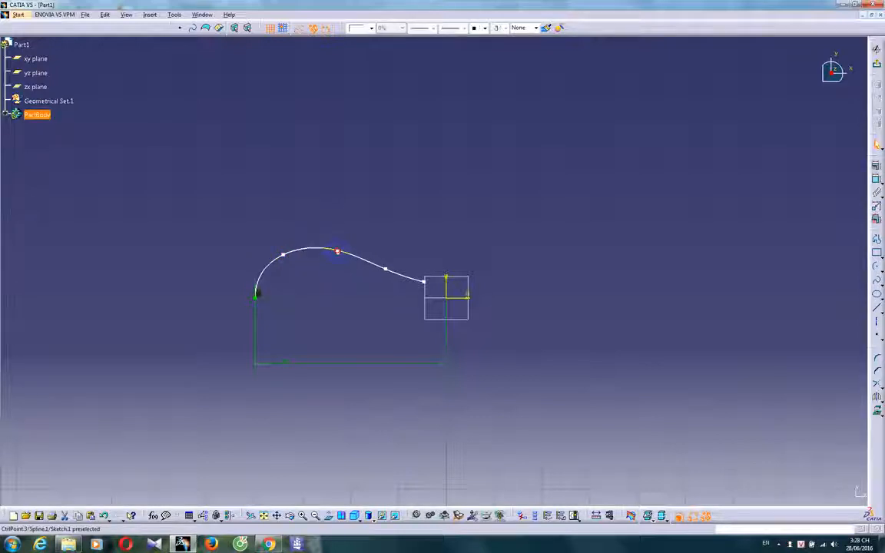
pyautogui.moveTo(385, 269); pyautogui.dragTo(393, 279)
pyautogui.click(393, 289)
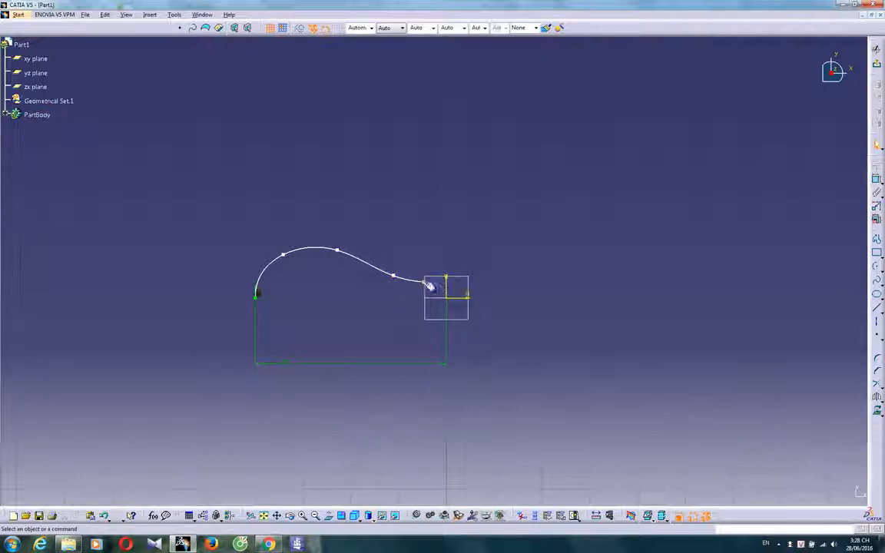
pyautogui.click(388, 275)
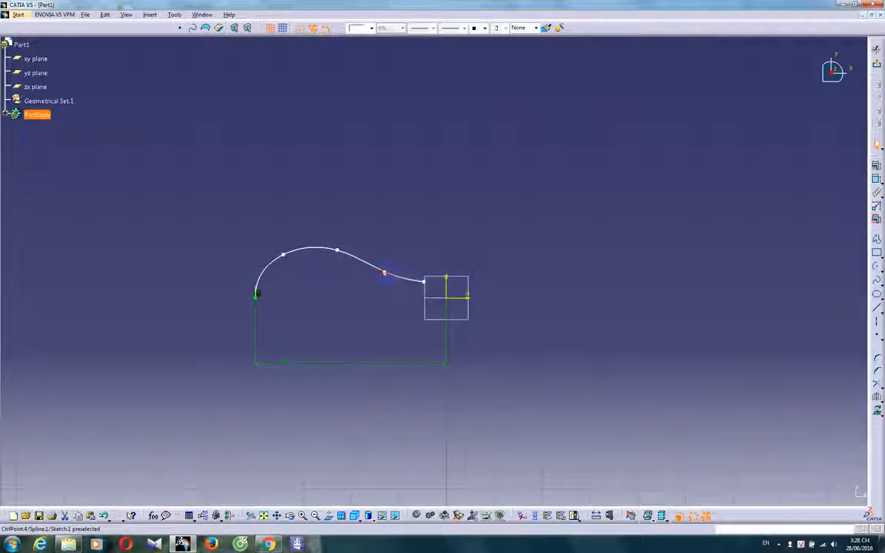
pyautogui.click(401, 247)
pyautogui.click(877, 63)
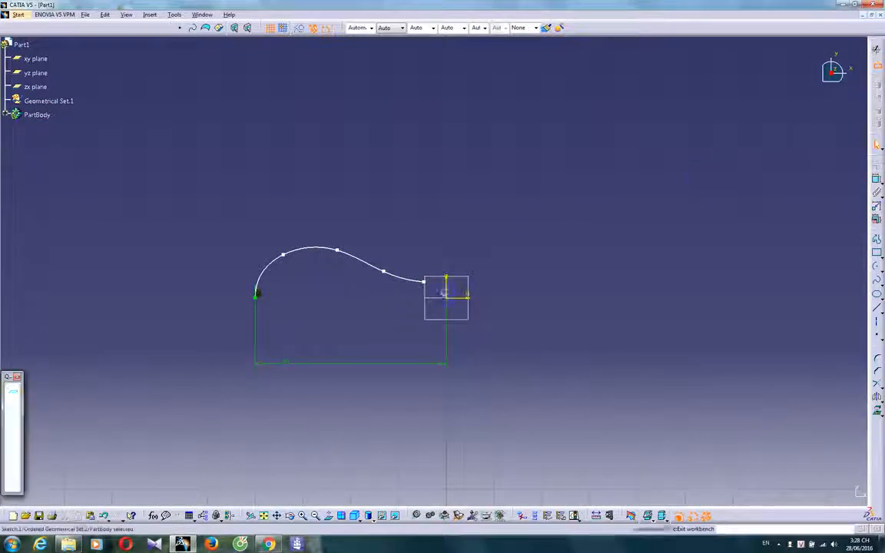
# Step: Start a sketch on the offset plane and draw a slightly rising line about 54 mm long, extending away from the origin opposite the spline
pyautogui.moveTo(460, 366)
pyautogui.mouseDown(button='middle')
pyautogui.moveTo(472, 259)
pyautogui.moveTo(516, 122)
pyautogui.moveTo(499, 270)
pyautogui.mouseUp(button='middle')
pyautogui.click(877, 165)
pyautogui.click(464, 253)
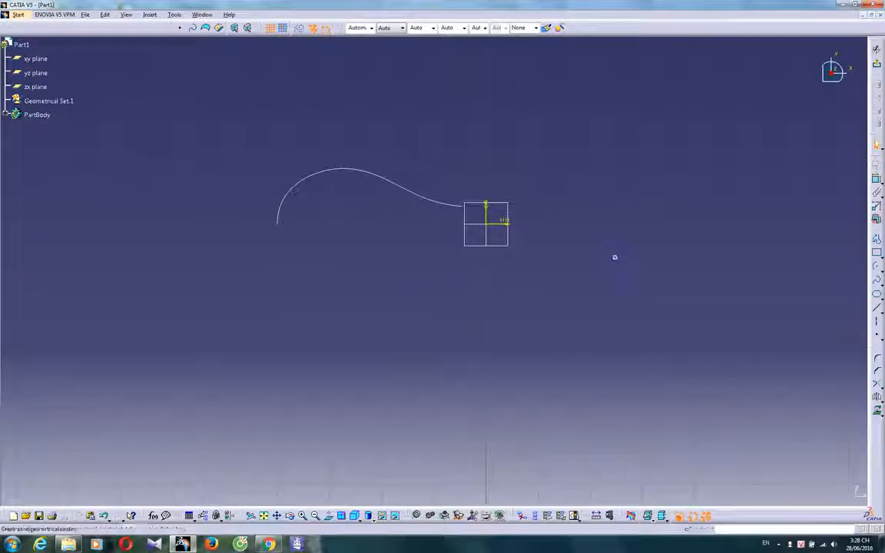
pyautogui.click(876, 312)
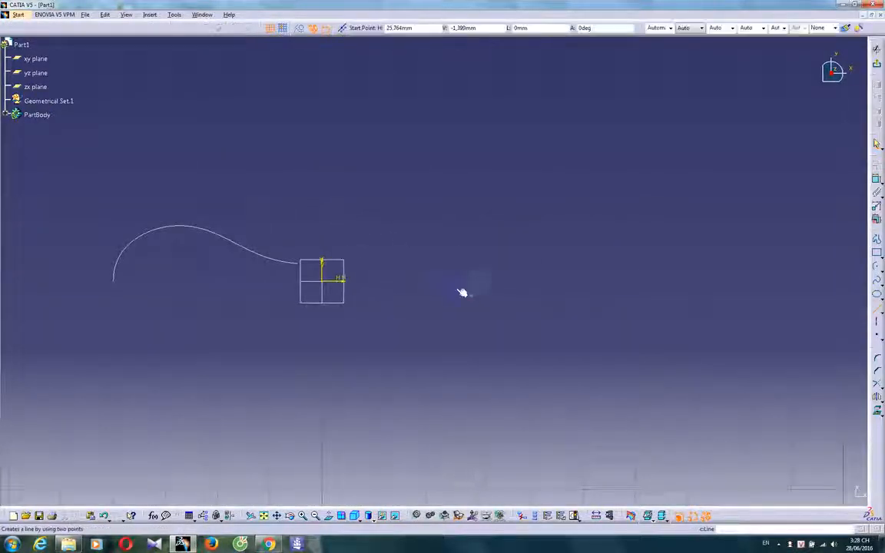
pyautogui.click(380, 266)
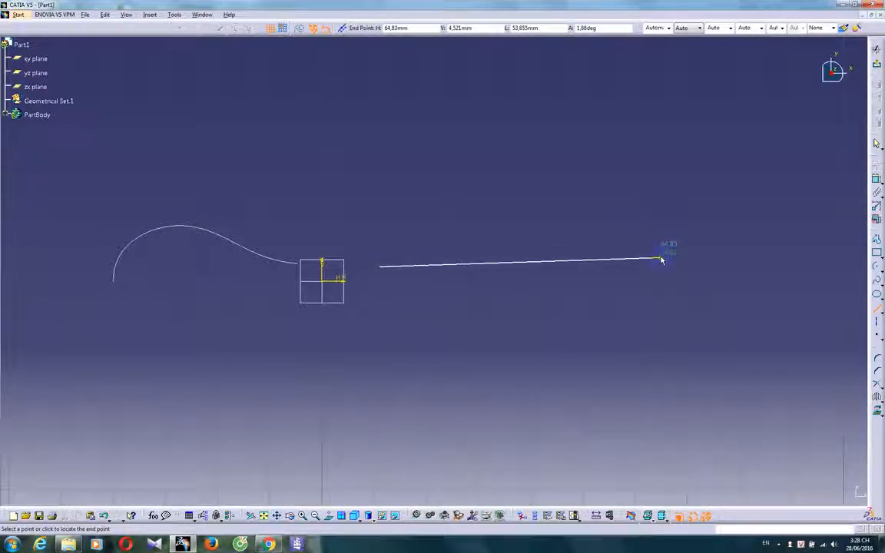
pyautogui.click(660, 258)
# Step: Draw an arc centred on the horizontal axis from the line's far end down to the axis, and exit the sketch
pyautogui.click(877, 267)
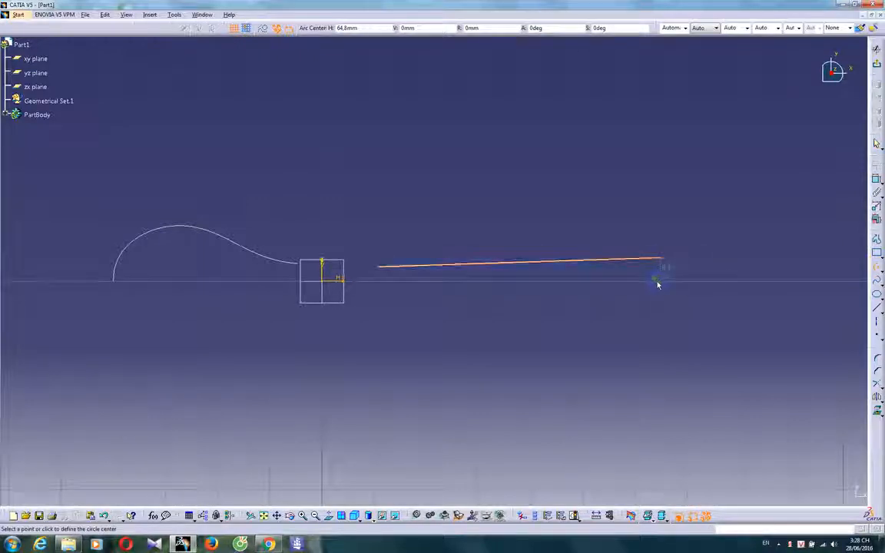
pyautogui.moveTo(658, 283)
pyautogui.mouseDown(button='middle')
pyautogui.moveTo(534, 291)
pyautogui.moveTo(533, 263)
pyautogui.mouseUp(button='middle')
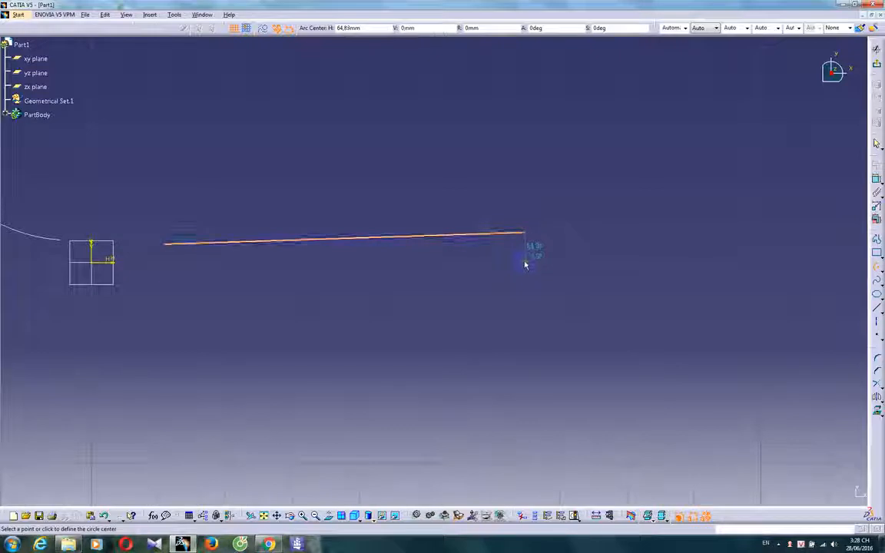
pyautogui.click(525, 263)
pyautogui.click(529, 235)
pyautogui.click(551, 247)
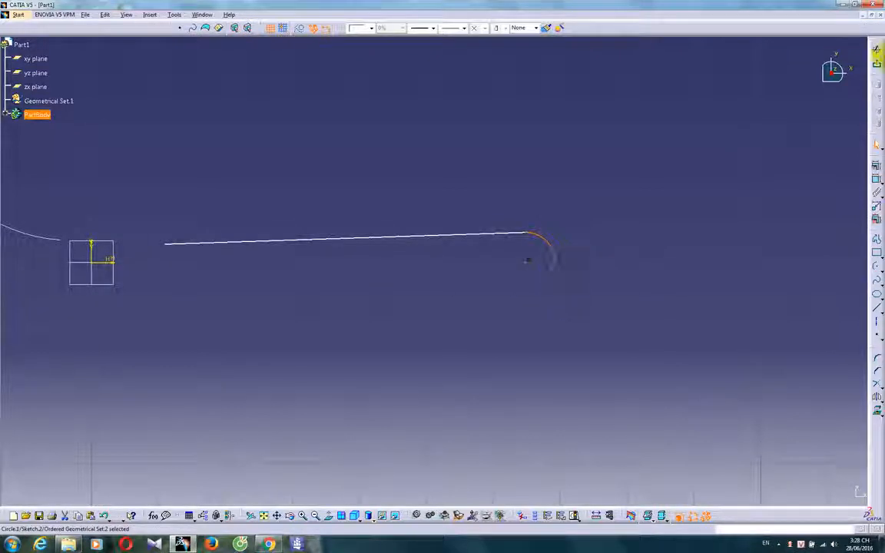
pyautogui.moveTo(569, 280)
pyautogui.mouseDown(button='middle')
pyautogui.moveTo(476, 301)
pyautogui.moveTo(455, 171)
pyautogui.mouseUp(button='middle')
pyautogui.click(504, 211)
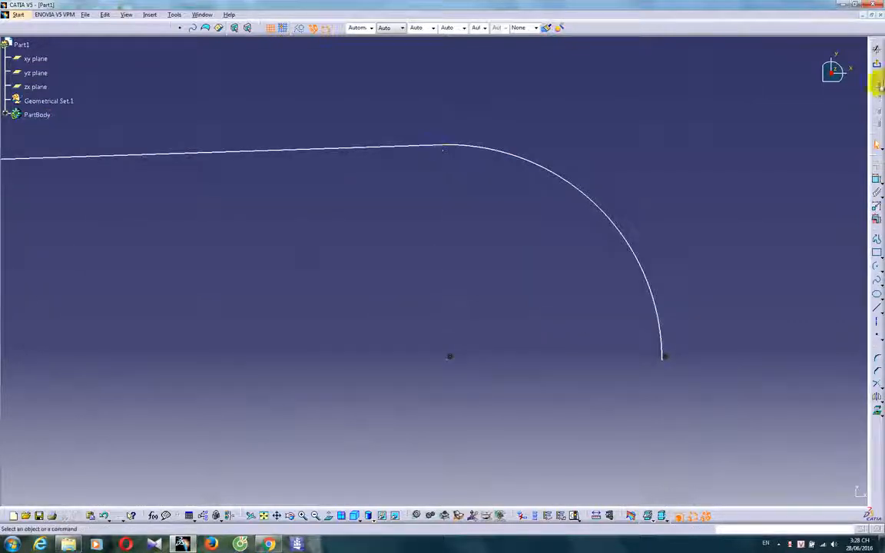
pyautogui.click(876, 86)
# Step: Connect the inner ends of the two sketches with a 3D spline tangent to both curves
pyautogui.moveTo(483, 344); pyautogui.dragTo(587, 297, button='middle')
pyautogui.click(723, 292)
pyautogui.click(877, 290)
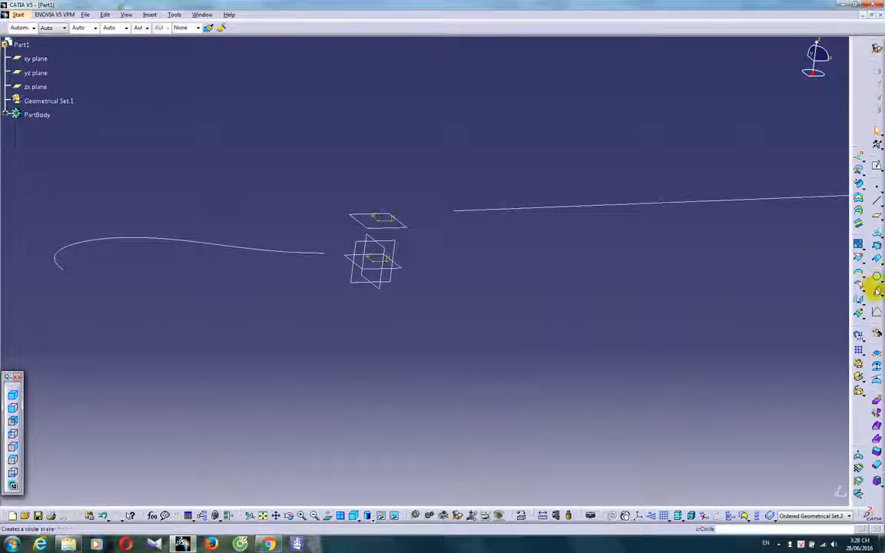
pyautogui.click(306, 253)
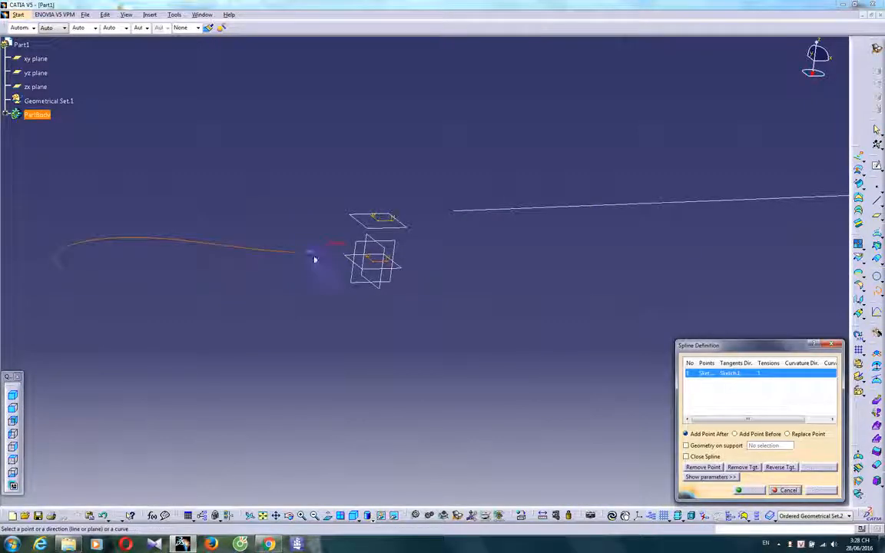
pyautogui.click(455, 212)
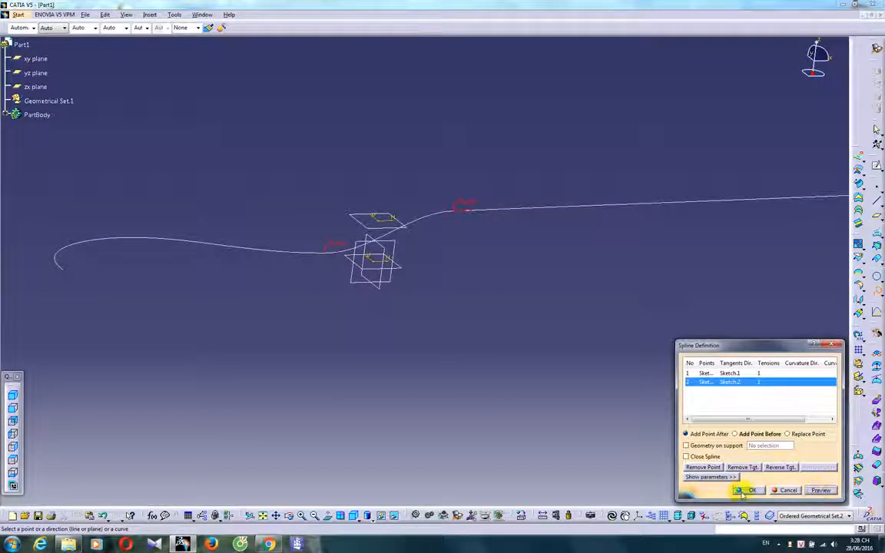
pyautogui.click(742, 492)
# Step: Join the first sketch, the connecting spline and the second sketch into one curve
pyautogui.moveTo(278, 353); pyautogui.dragTo(579, 266, button='middle')
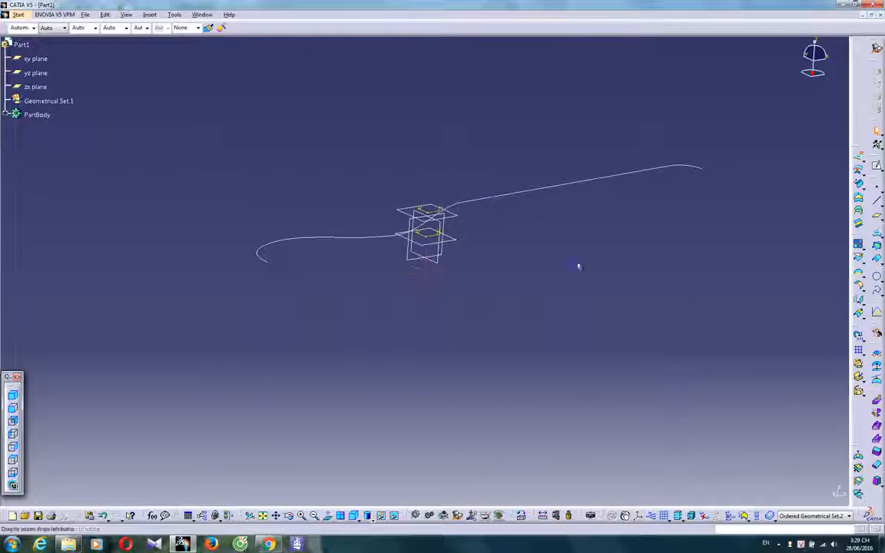
pyautogui.click(858, 244)
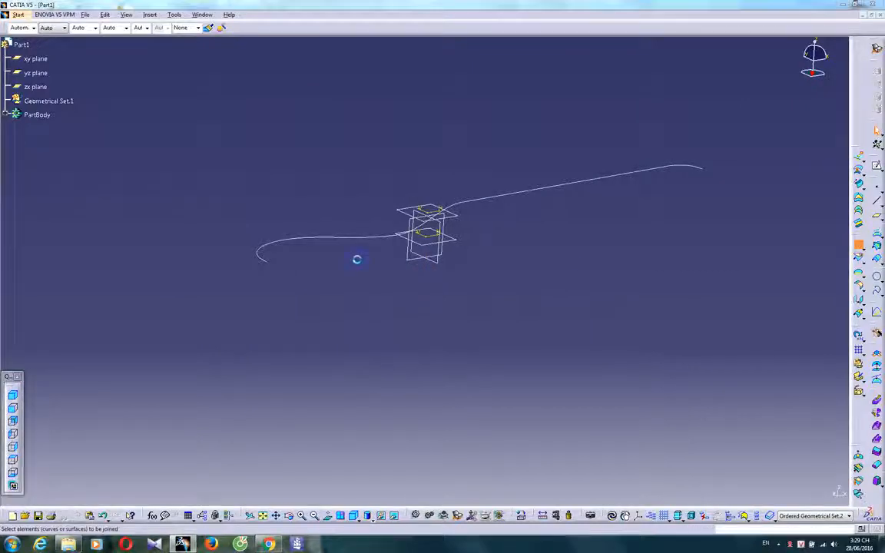
pyautogui.click(323, 243)
pyautogui.click(432, 228)
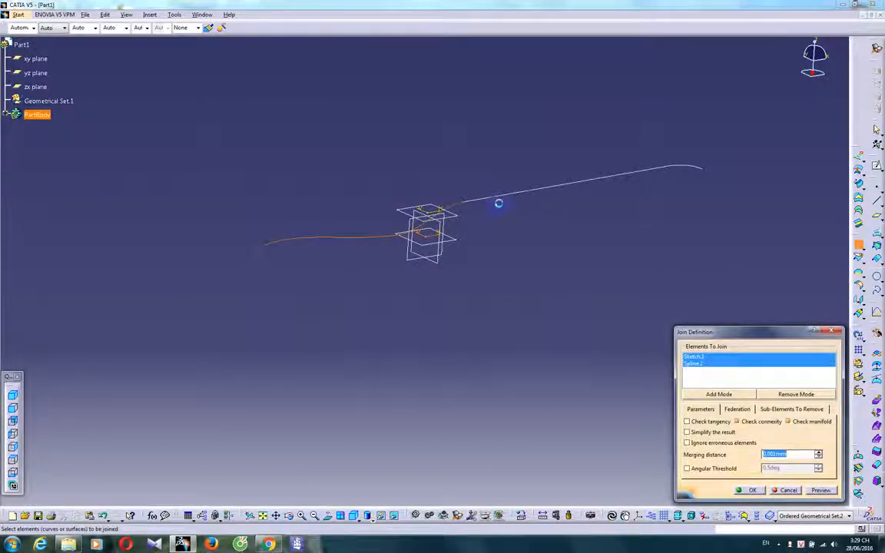
pyautogui.click(498, 199)
pyautogui.click(754, 490)
# Step: Mirror the joined curve about the zx plane with Symmetry to complete the outline
pyautogui.moveTo(544, 316); pyautogui.dragTo(356, 322, button='middle')
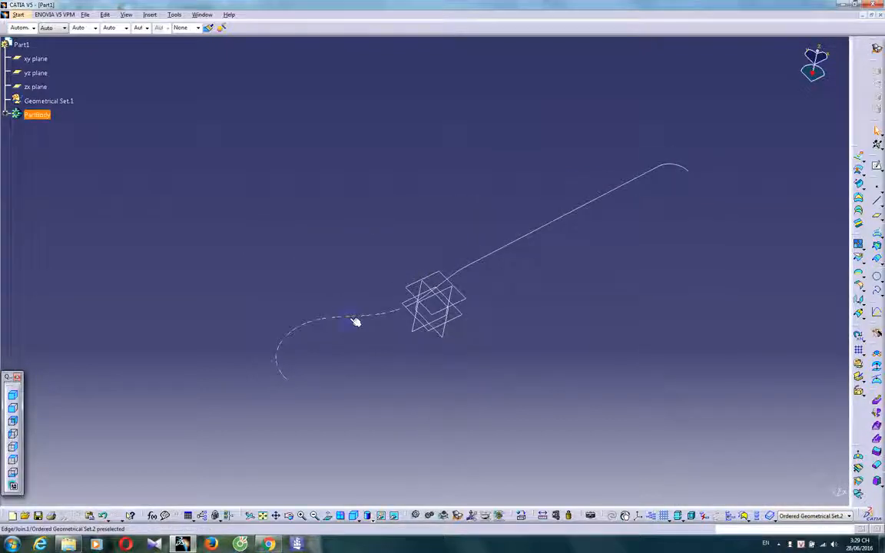
pyautogui.click(6, 115)
pyautogui.click(52, 199)
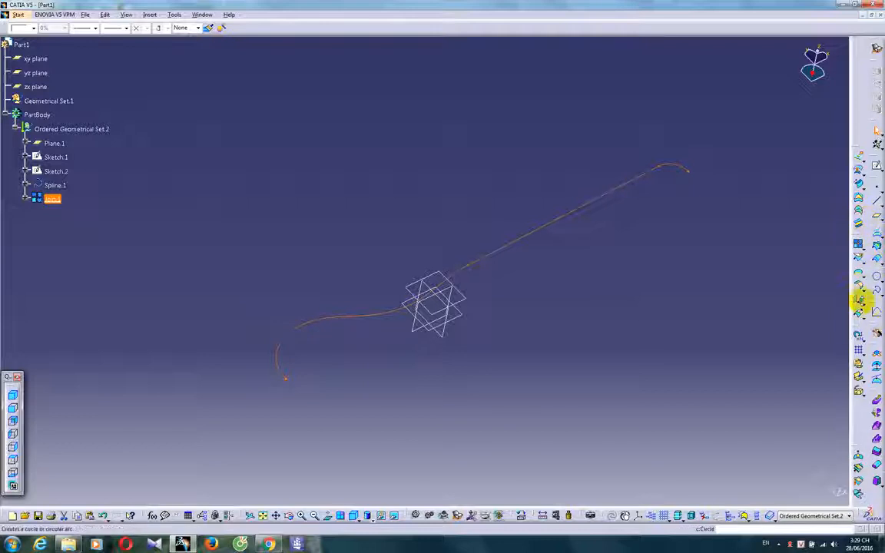
pyautogui.click(863, 311)
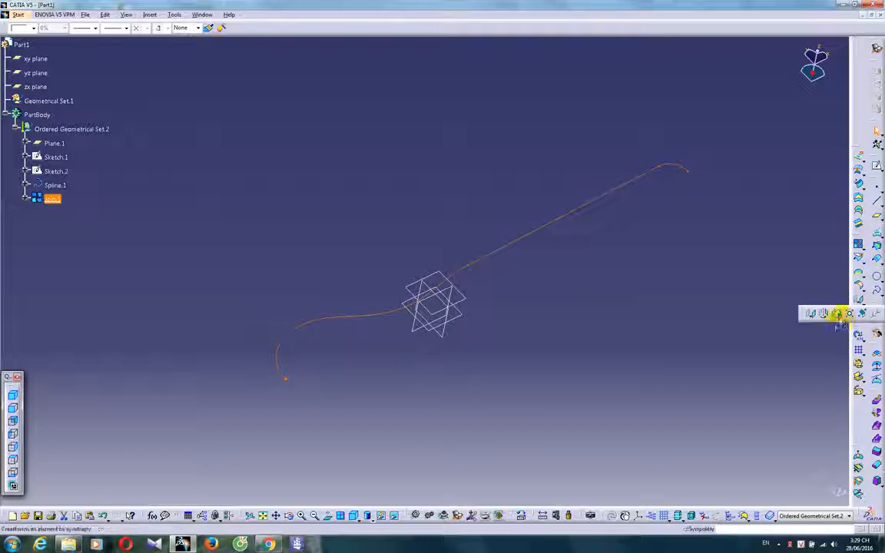
pyautogui.click(418, 336)
pyautogui.click(742, 490)
pyautogui.moveTo(485, 439); pyautogui.dragTo(460, 278, button='middle')
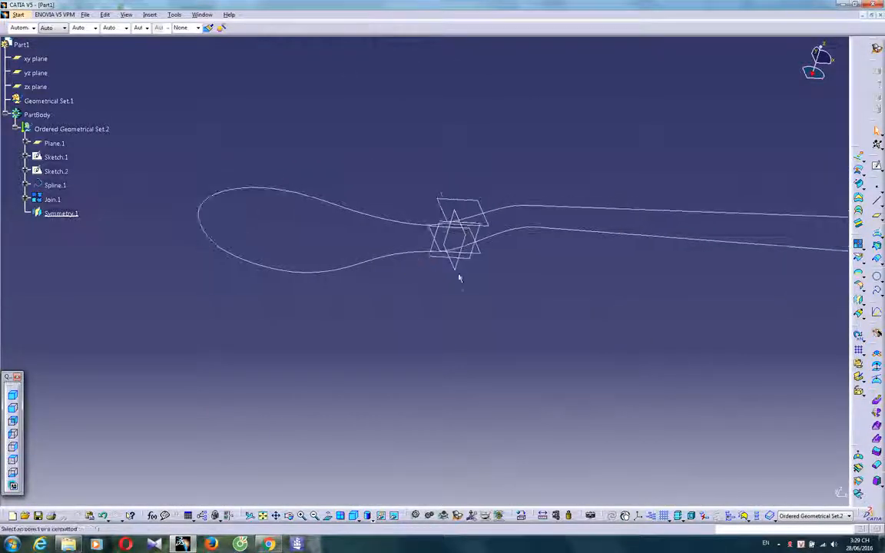
# Step: Create a plane offset -35 mm from the yz plane, near the tip of the spoon bowl
pyautogui.moveTo(388, 330); pyautogui.dragTo(479, 378, button='middle')
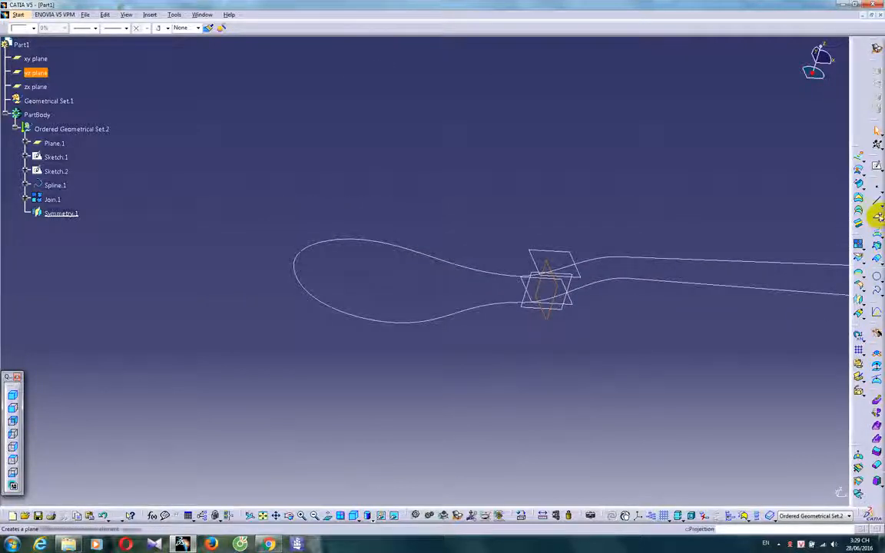
pyautogui.click(877, 260)
pyautogui.click(14, 472)
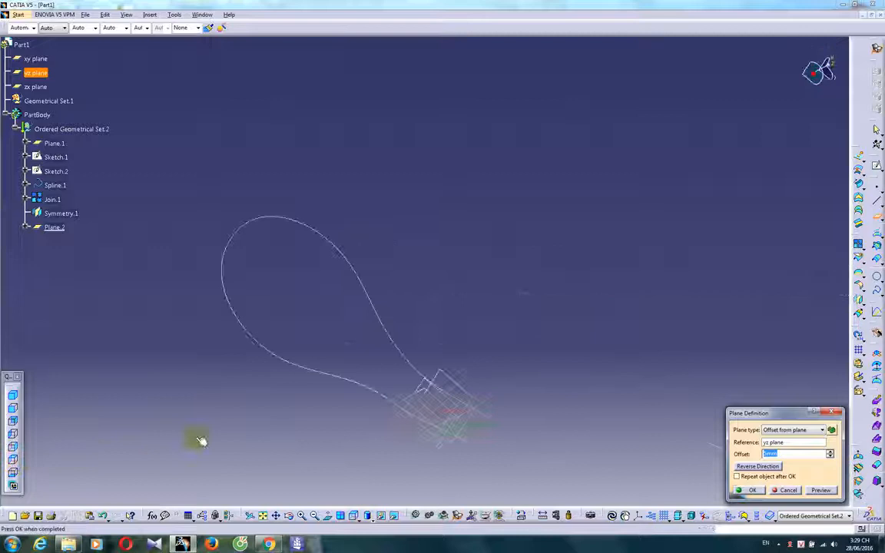
pyautogui.moveTo(340, 433); pyautogui.dragTo(343, 169)
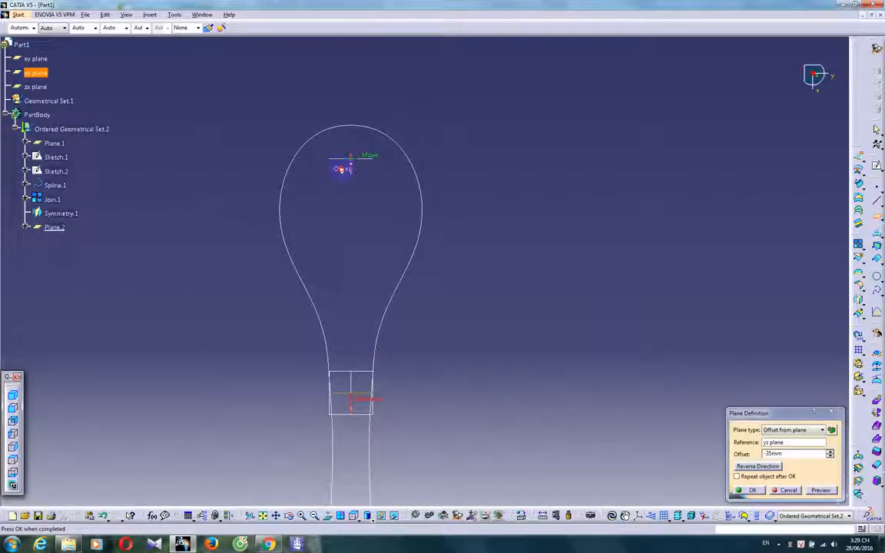
pyautogui.click(762, 491)
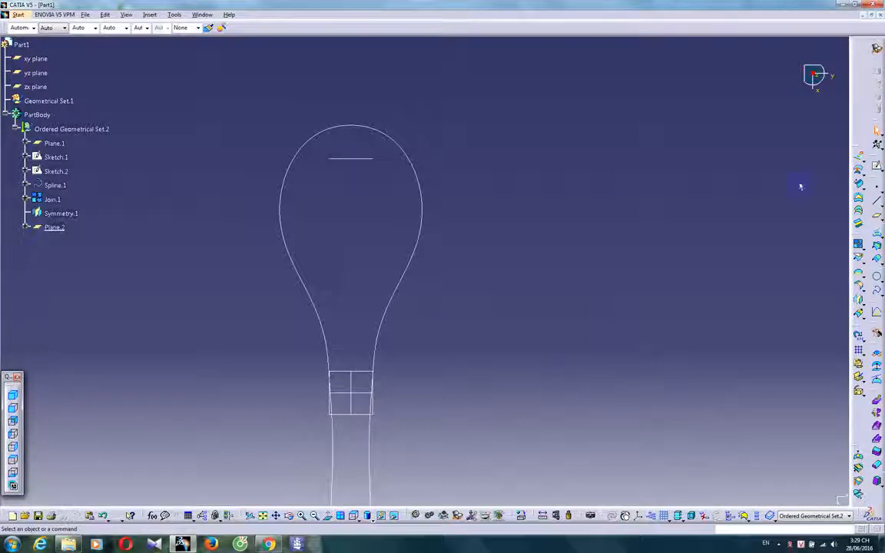
# Step: Create a plane parallel to the yz plane through the mirrored outline's vertex where the bowl meets the connecting spline
pyautogui.click(877, 246)
pyautogui.click(337, 394)
pyautogui.click(877, 217)
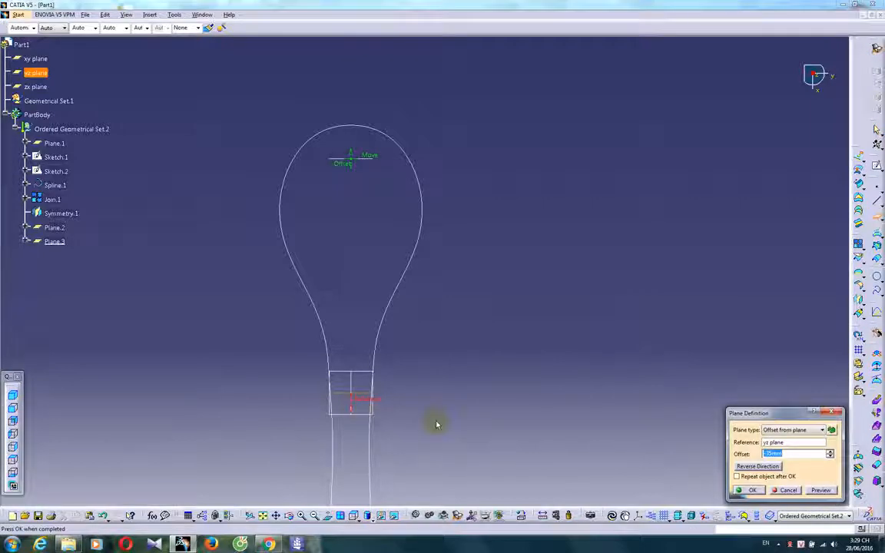
pyautogui.moveTo(257, 438); pyautogui.dragTo(291, 348, button='middle')
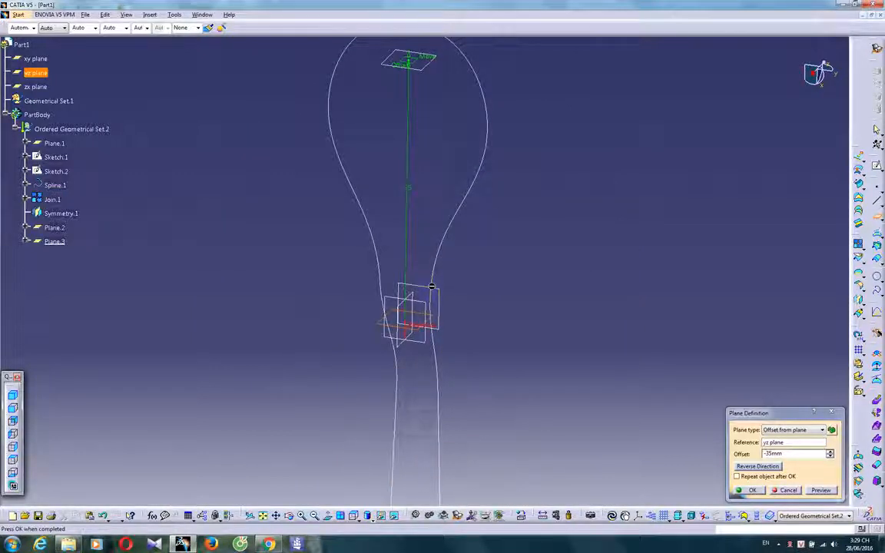
pyautogui.click(384, 290)
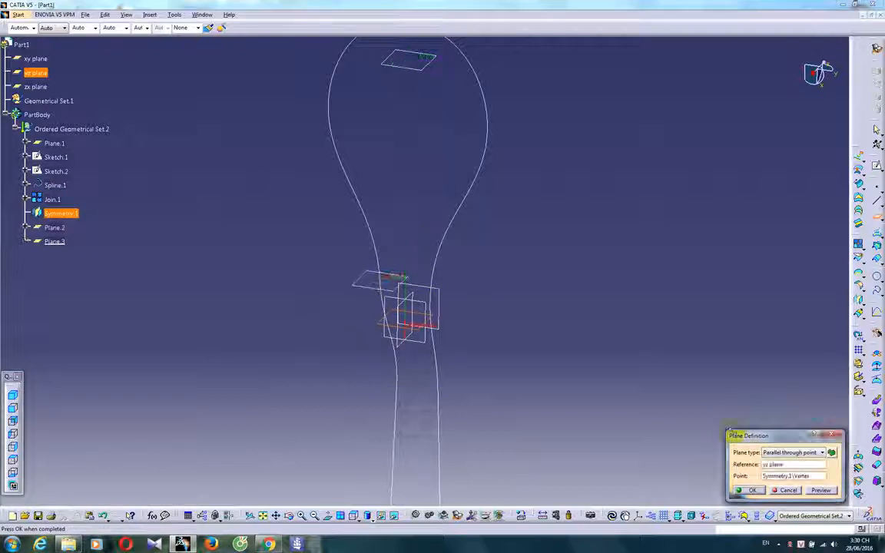
pyautogui.click(749, 491)
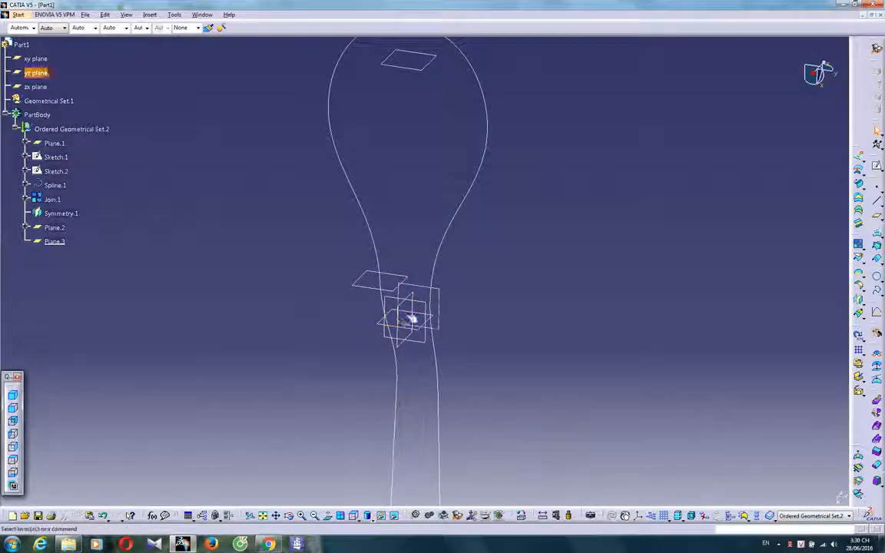
# Step: Create a plane parallel to the yz plane through the joined outline's vertex where the connecting spline meets the handle
pyautogui.click(877, 217)
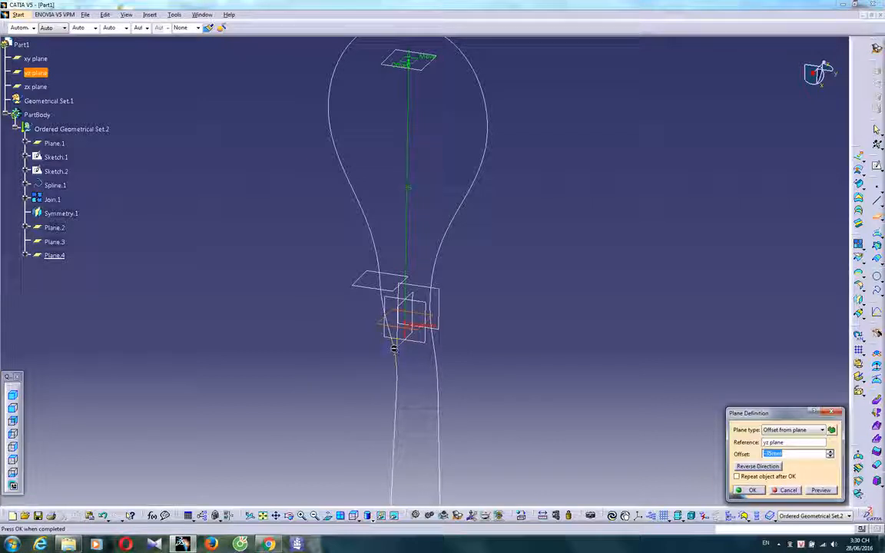
pyautogui.click(437, 389)
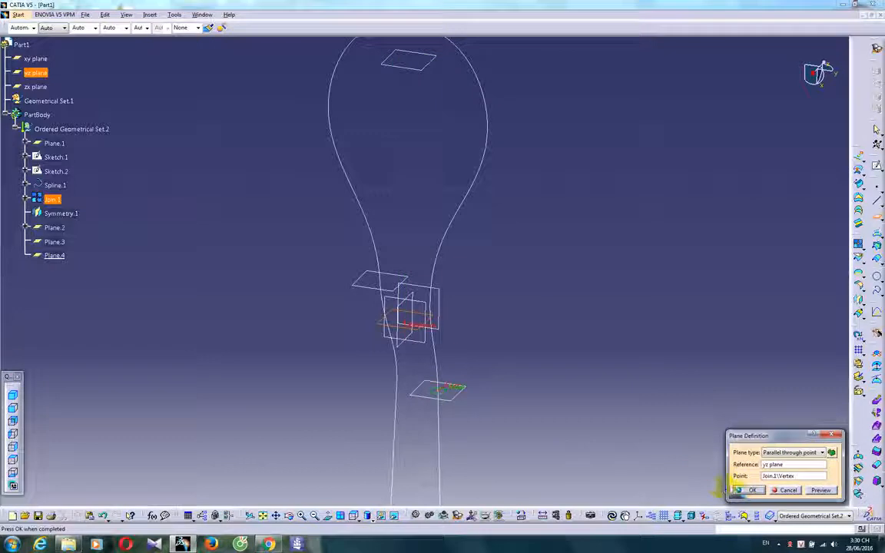
pyautogui.click(751, 491)
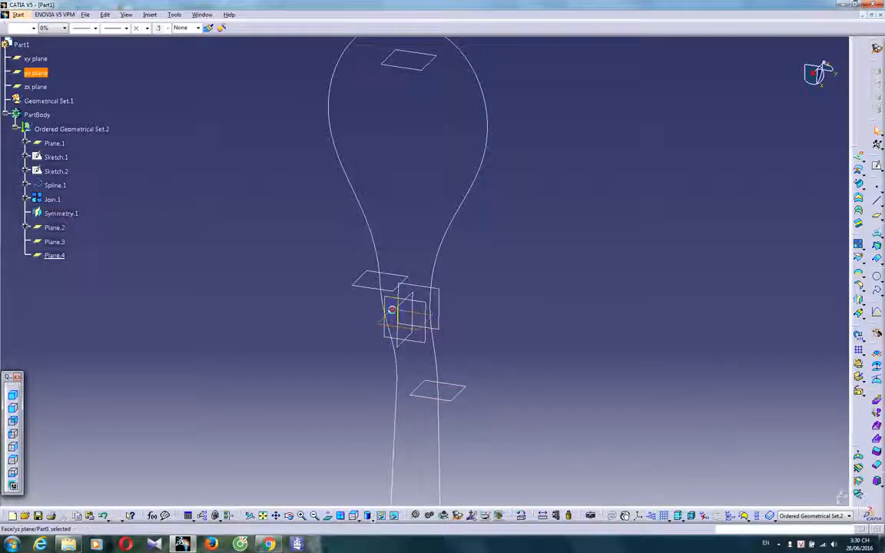
# Step: Create another plane across the bowl, offset -23 mm from the yz plane
pyautogui.click(878, 216)
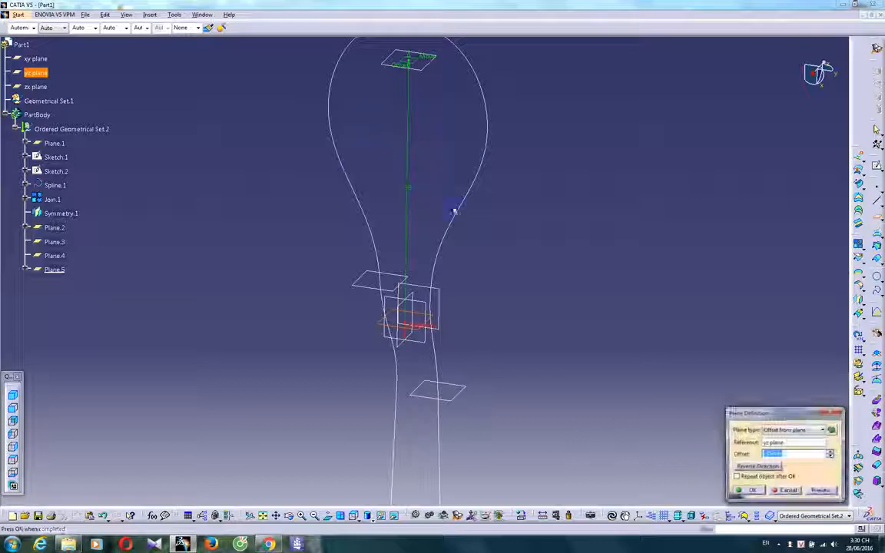
pyautogui.moveTo(407, 66); pyautogui.dragTo(397, 163)
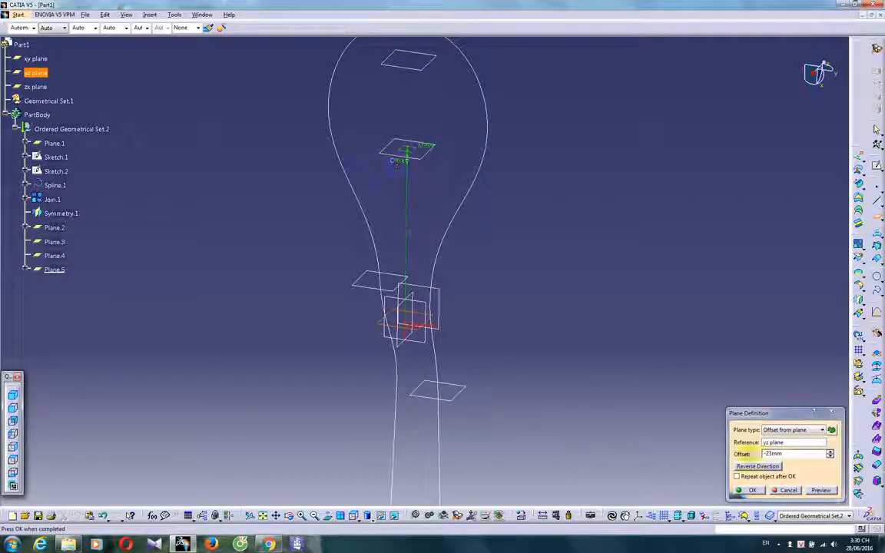
pyautogui.click(754, 492)
# Step: Intersect the -35 mm plane with both sides of the spoon outline to create two points
pyautogui.moveTo(235, 273); pyautogui.dragTo(434, 384, button='middle')
pyautogui.click(873, 246)
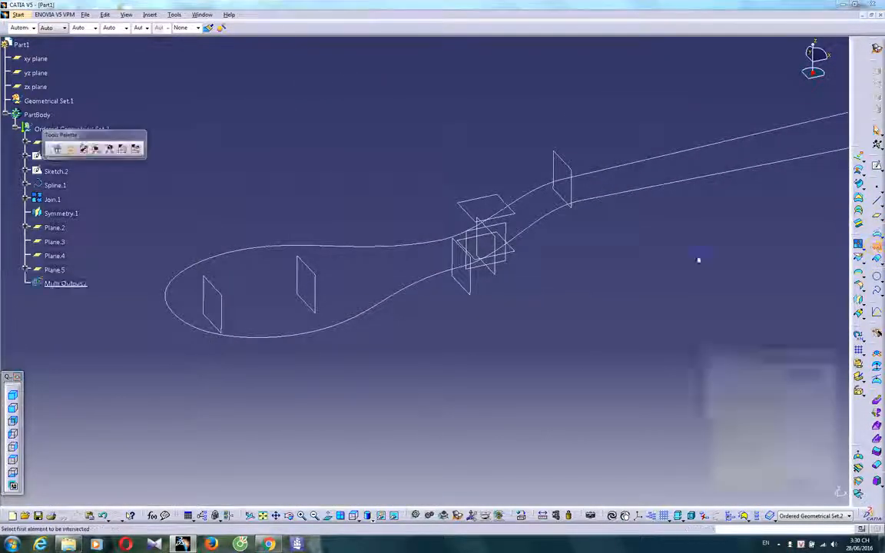
pyautogui.click(229, 309)
pyautogui.click(212, 259)
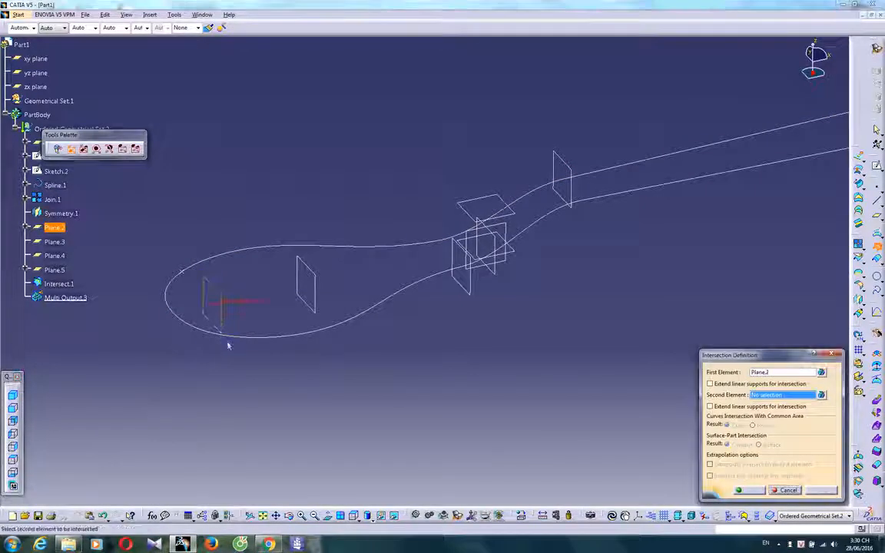
pyautogui.click(236, 339)
# Step: Intersect the -23 mm plane with both sides of the spoon outline to create two points
pyautogui.click(304, 278)
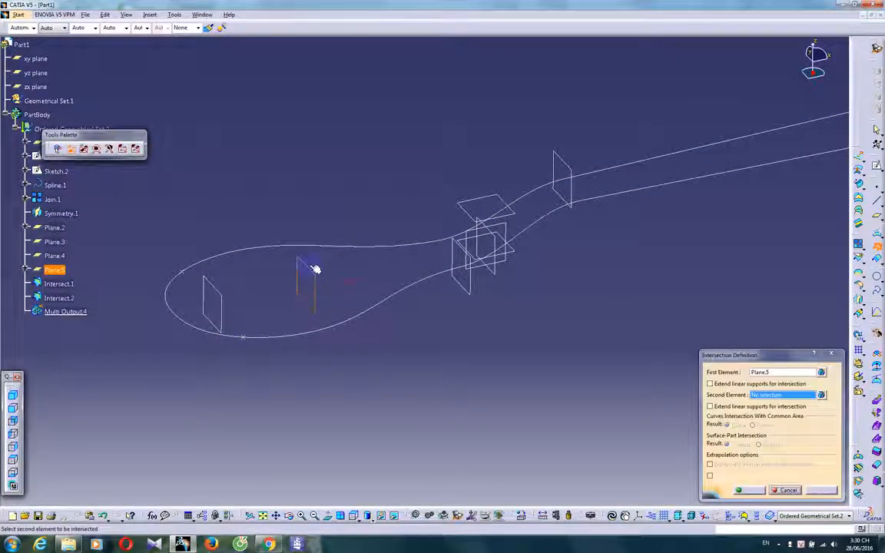
pyautogui.click(288, 249)
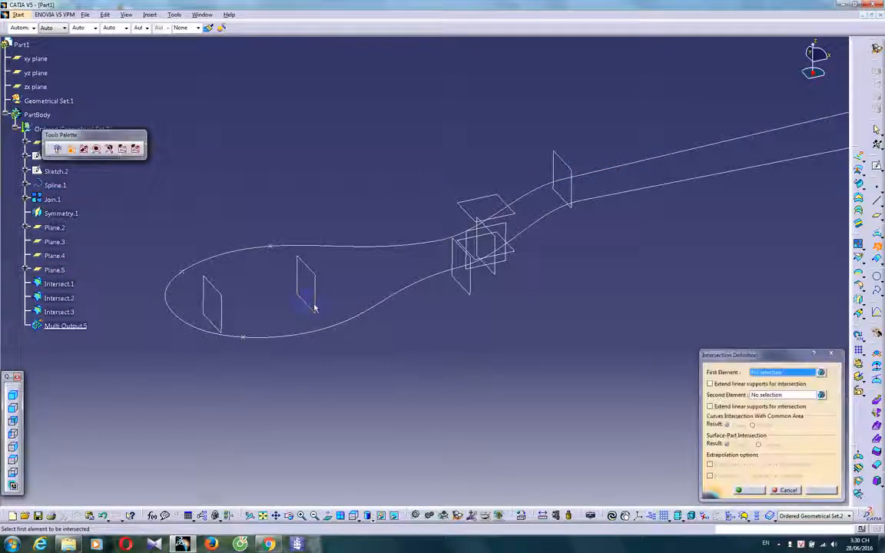
pyautogui.click(314, 278)
pyautogui.click(338, 325)
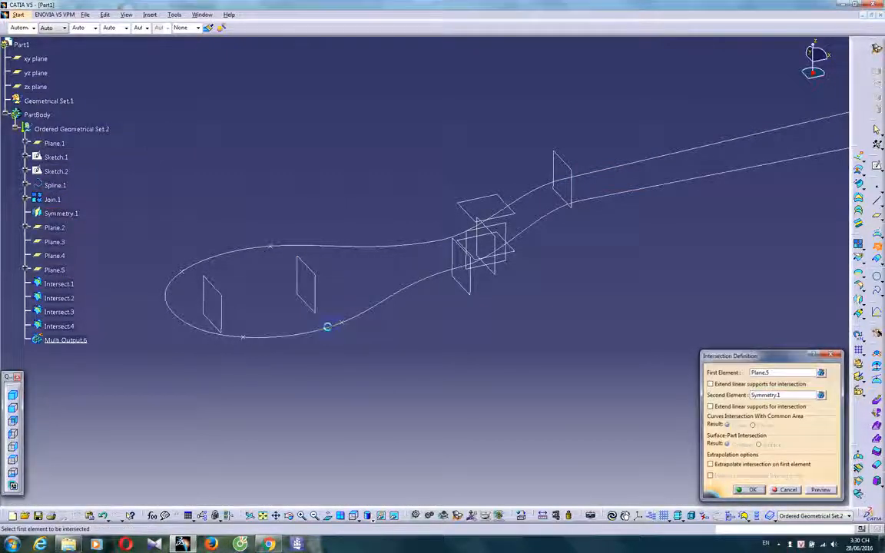
pyautogui.press('Escape')
# Step: Open a sketch on the -35 mm plane near the bowl tip
pyautogui.click(207, 290)
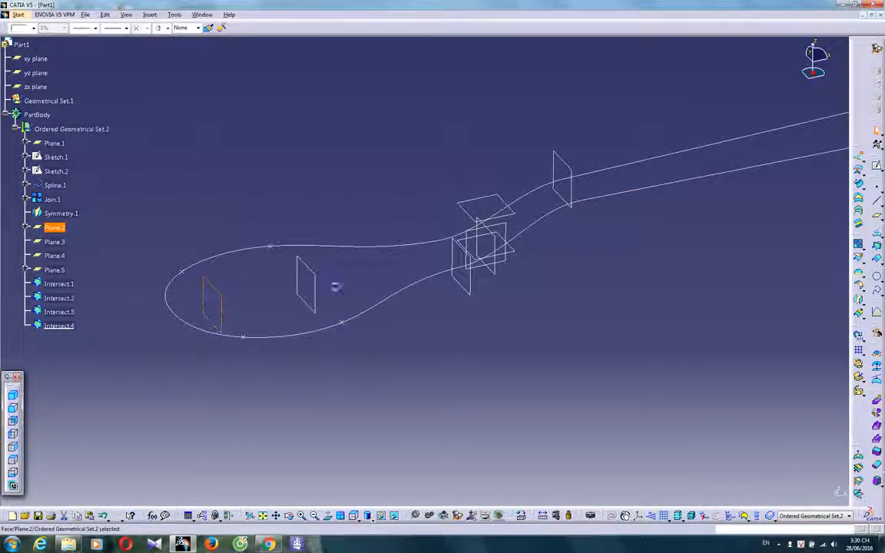
pyautogui.click(876, 198)
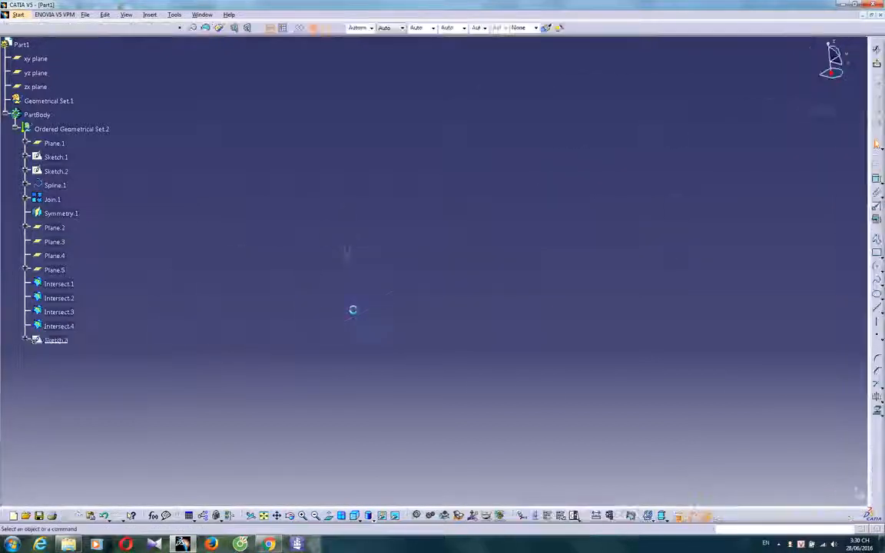
pyautogui.moveTo(734, 307)
pyautogui.keyDown('ctrl'); pyautogui.mouseDown(button='middle')
pyautogui.moveTo(733, 338)
pyautogui.moveTo(329, 156)
pyautogui.mouseUp(button='middle'); pyautogui.keyUp('ctrl')
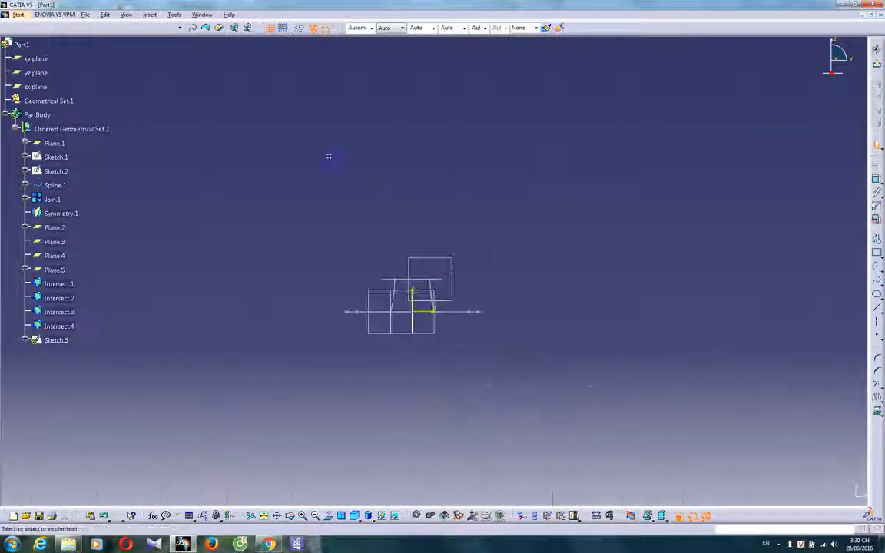
pyautogui.moveTo(443, 403)
pyautogui.keyDown('ctrl'); pyautogui.mouseDown(button='middle')
pyautogui.moveTo(420, 331)
pyautogui.moveTo(399, 397)
pyautogui.moveTo(413, 386)
pyautogui.moveTo(691, 337)
pyautogui.moveTo(492, 415)
pyautogui.mouseUp(button='middle'); pyautogui.keyUp('ctrl')
pyautogui.moveTo(353, 442)
pyautogui.mouseDown(button='middle')
pyautogui.moveTo(512, 356)
pyautogui.moveTo(529, 406)
pyautogui.mouseUp(button='middle')
pyautogui.click(876, 282)
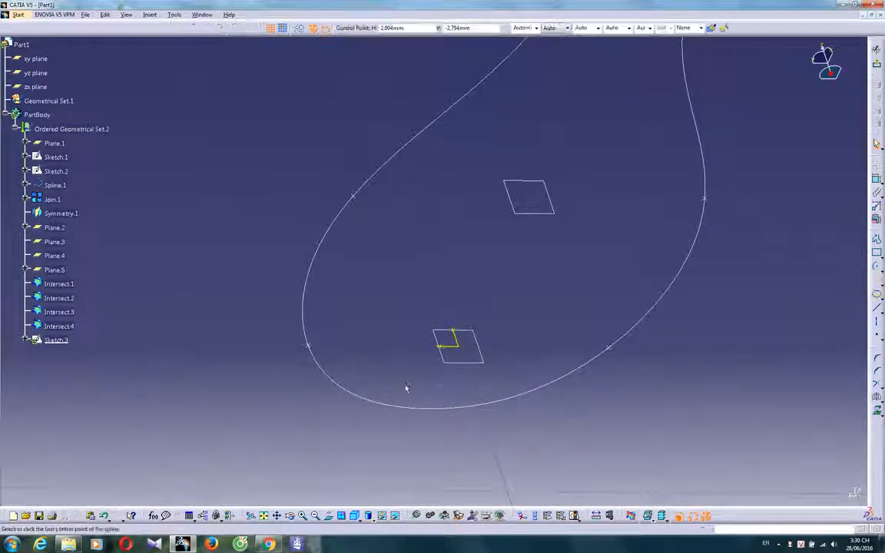
pyautogui.click(311, 346)
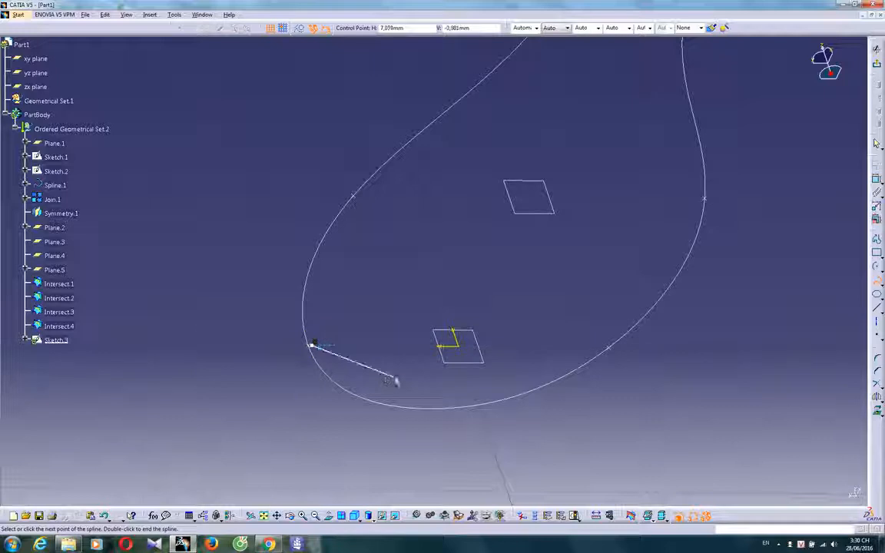
pyautogui.click(395, 378)
pyautogui.click(474, 394)
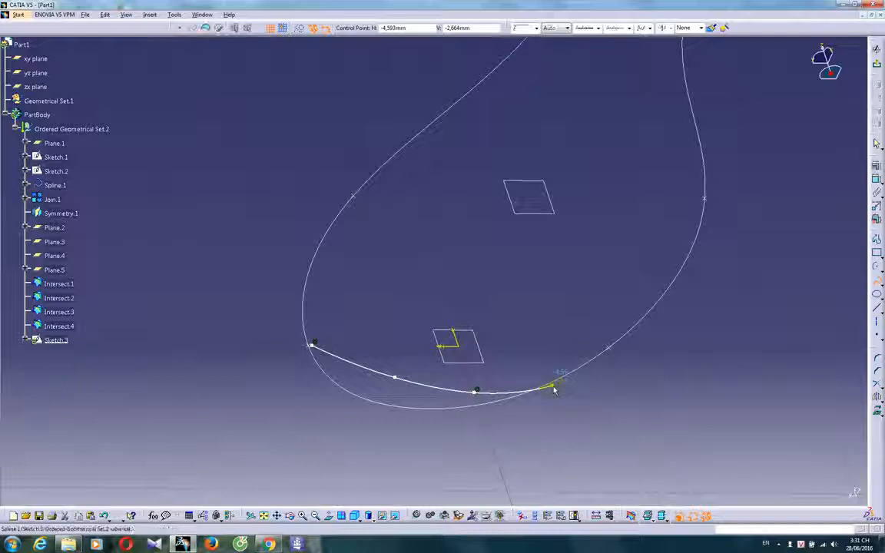
pyautogui.press('Escape')
pyautogui.click(411, 381)
pyautogui.press('Delete')
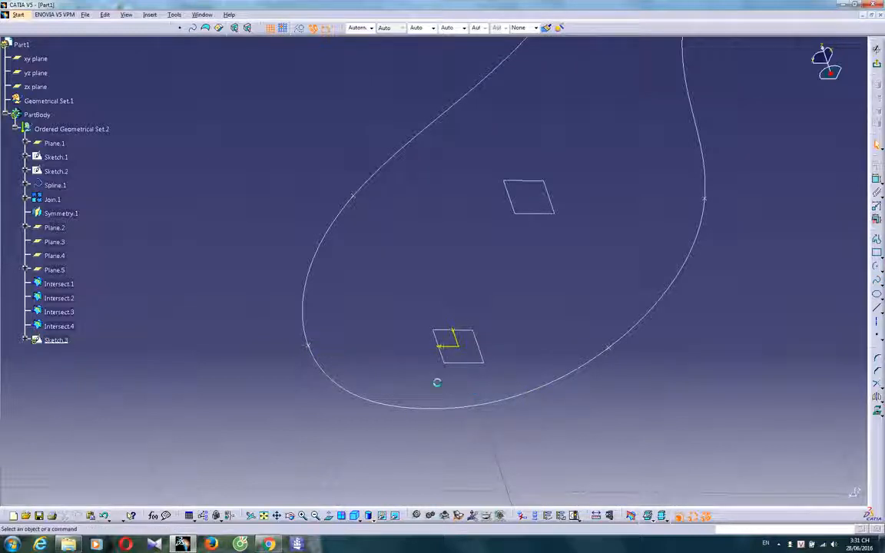
# Step: Draw a four-point spline curving below the outline, from near the side intersection point to near the vertical axis
pyautogui.click(877, 284)
pyautogui.click(319, 354)
pyautogui.click(369, 378)
pyautogui.click(423, 386)
pyautogui.click(465, 387)
pyautogui.press('Escape')
# Step: Make the spline's outer end coincident with the outline intersection point and its inner end coincident with the vertical axis
pyautogui.click(328, 516)
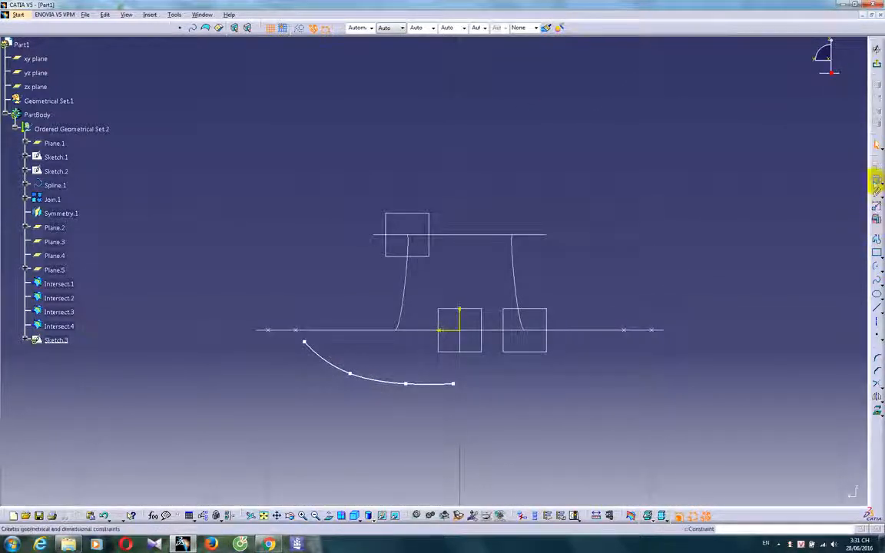
pyautogui.click(305, 344)
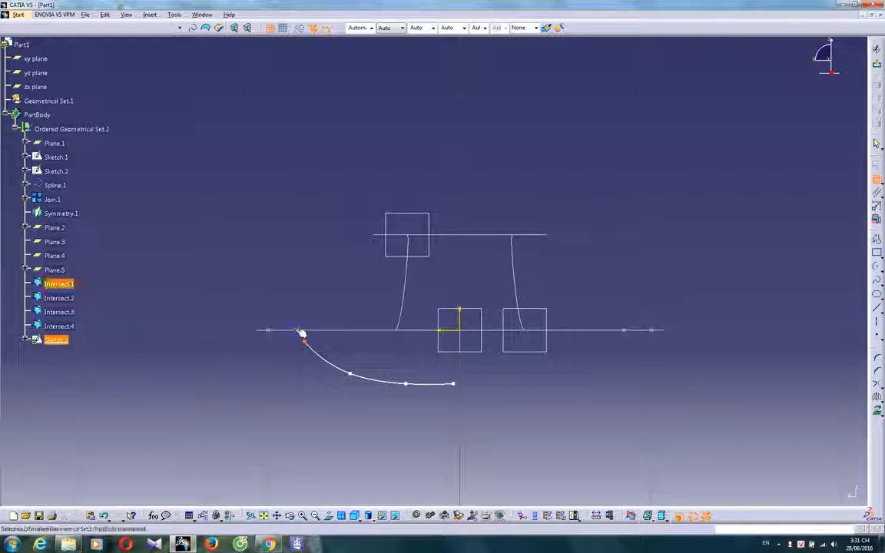
pyautogui.rightClick(286, 266)
pyautogui.click(322, 330)
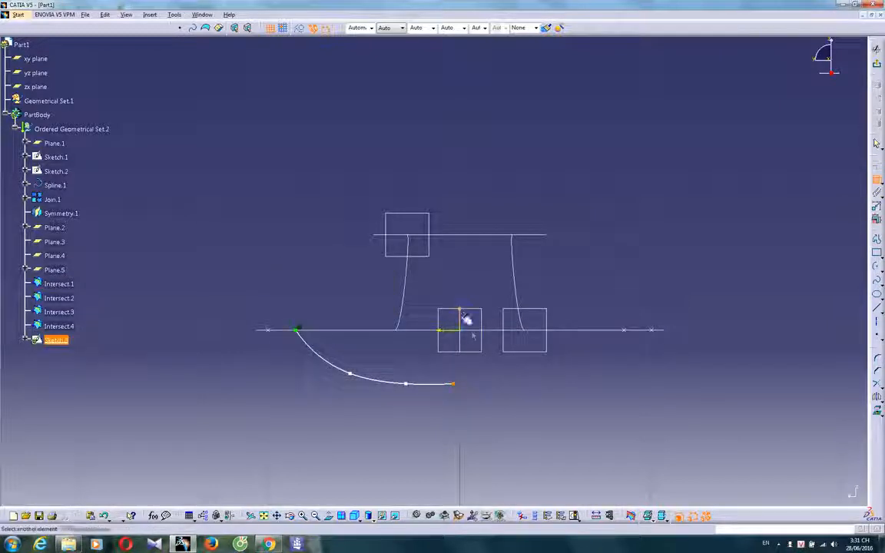
pyautogui.rightClick(505, 378)
pyautogui.click(531, 421)
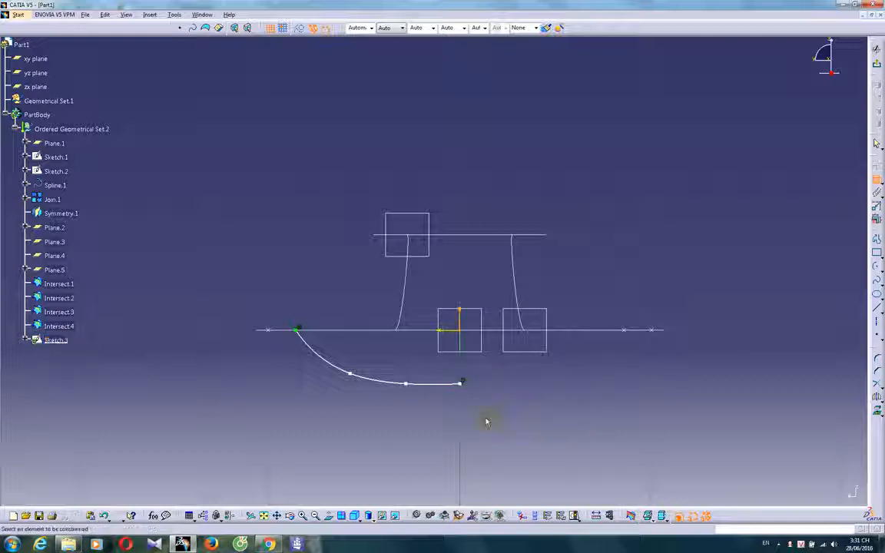
# Step: Reposition the spline's inner end point and two middle control points slightly lower to smooth the half bowl profile
pyautogui.moveTo(464, 385); pyautogui.dragTo(459, 391)
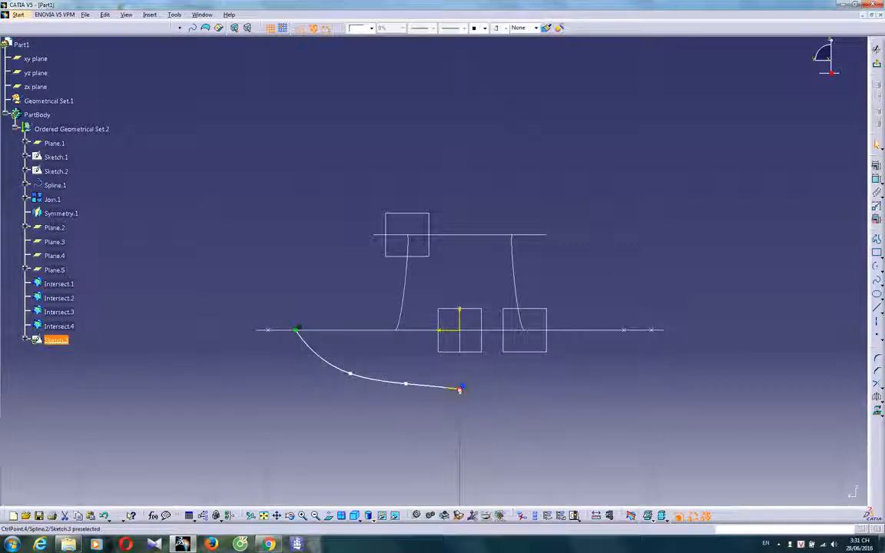
pyautogui.click(410, 350)
pyautogui.click(411, 387)
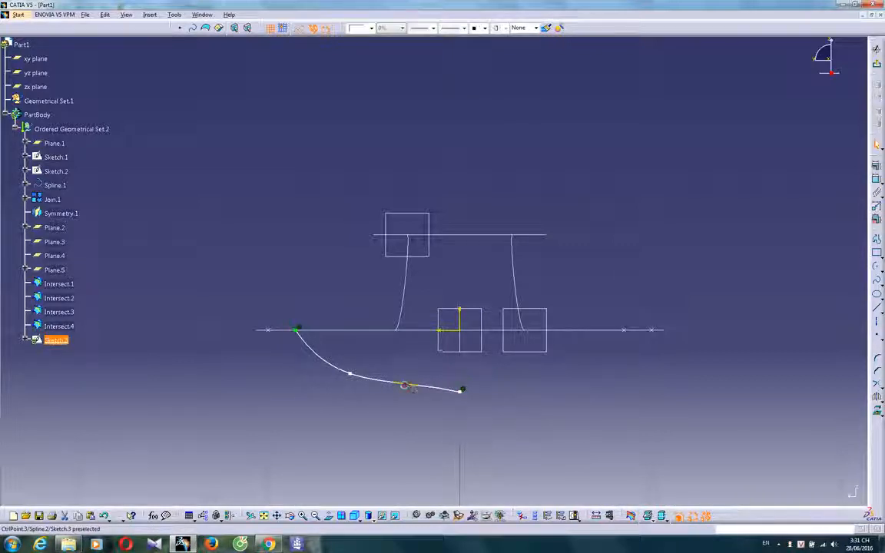
pyautogui.moveTo(408, 390); pyautogui.dragTo(406, 387)
pyautogui.moveTo(351, 374); pyautogui.dragTo(345, 377)
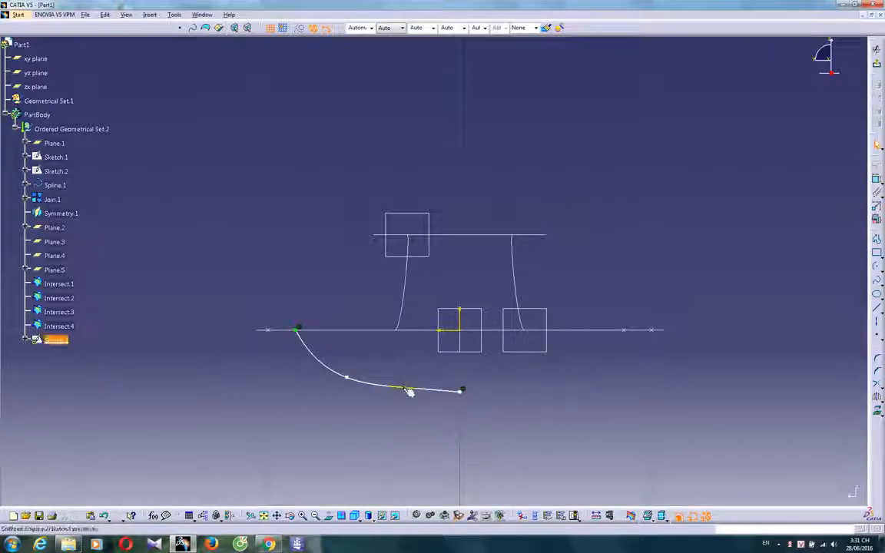
pyautogui.moveTo(406, 389); pyautogui.dragTo(404, 393)
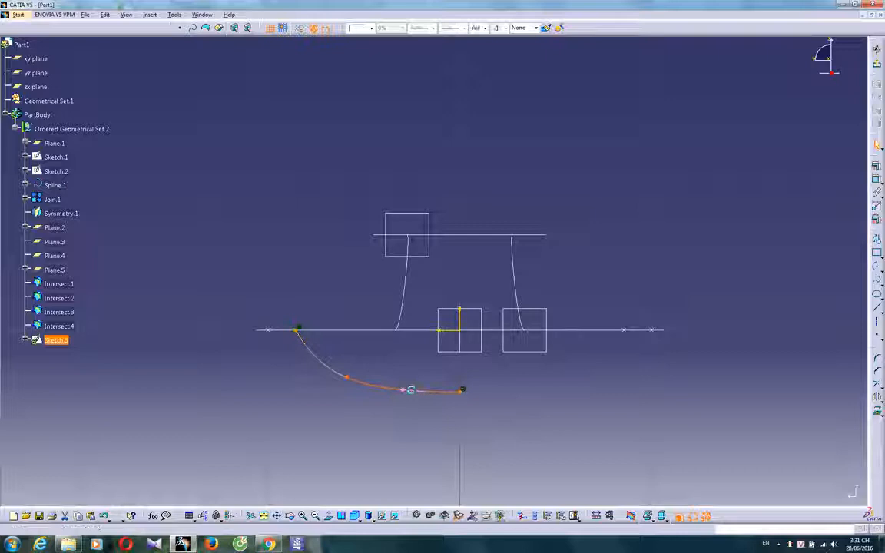
# Step: Enable tangency at CtrlPoint.4, the spline's inner end on the vertical axis, and constrain that tangent to horizontal
pyautogui.doubleClick(408, 391)
pyautogui.click(711, 405)
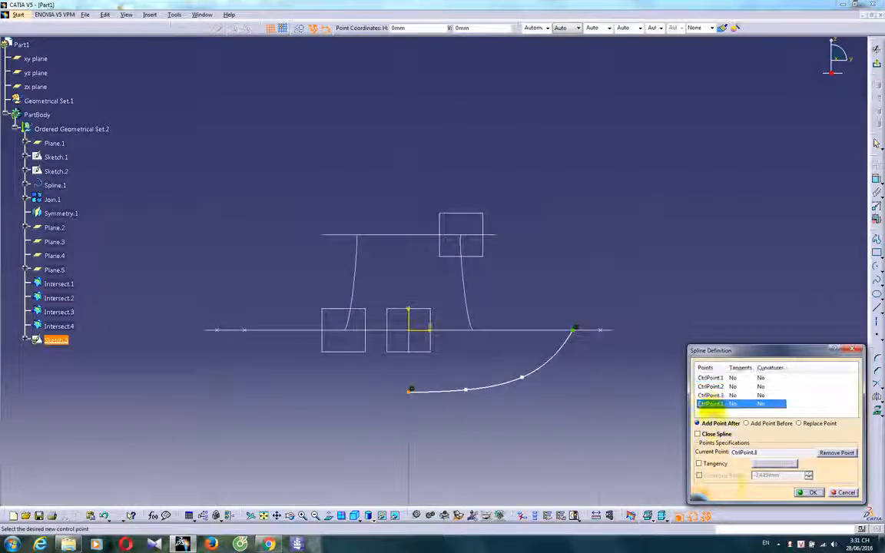
pyautogui.click(699, 463)
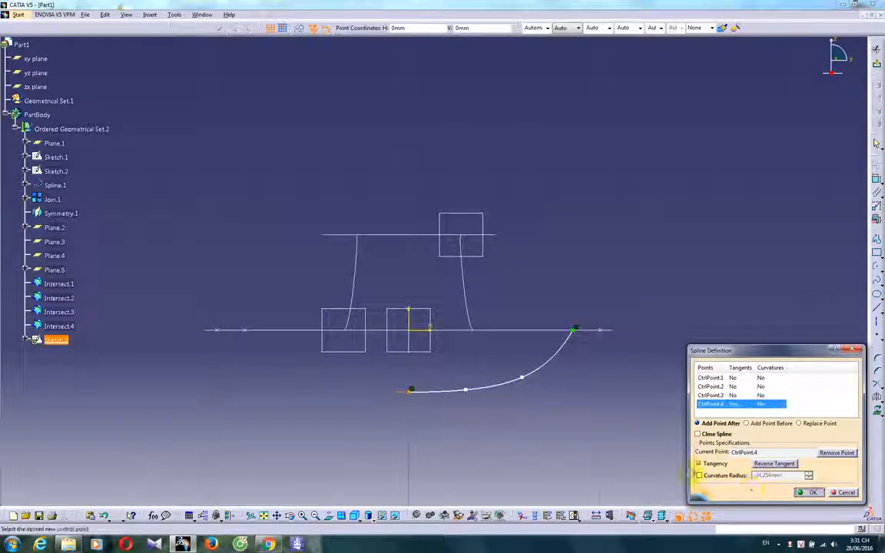
pyautogui.click(812, 493)
pyautogui.click(404, 397)
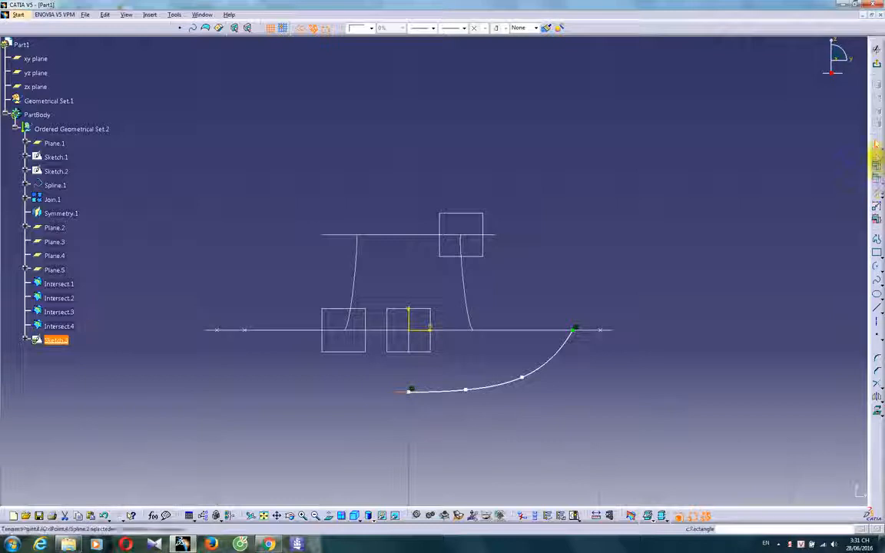
pyautogui.click(878, 176)
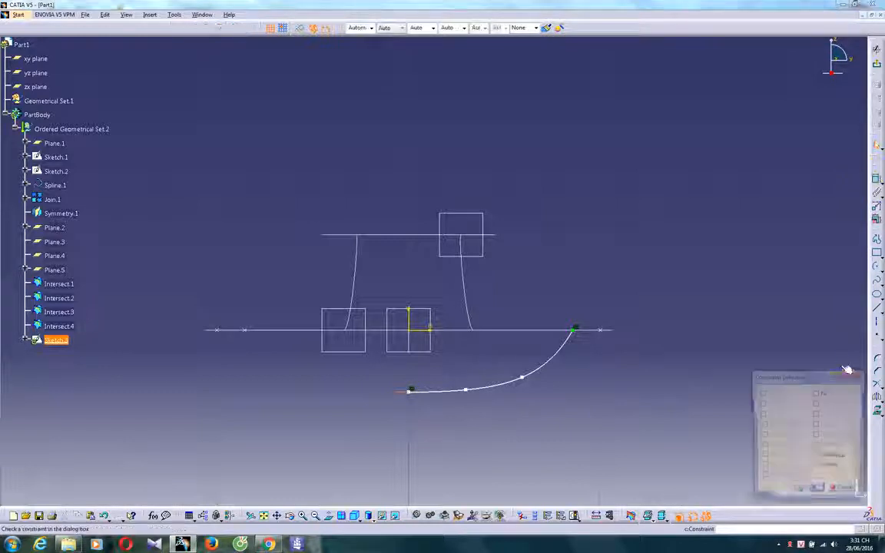
pyautogui.click(816, 456)
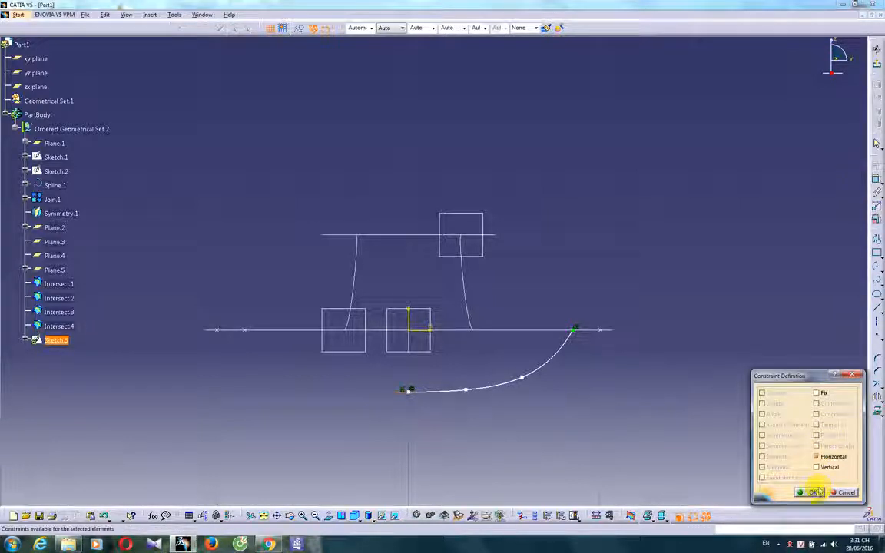
pyautogui.click(813, 492)
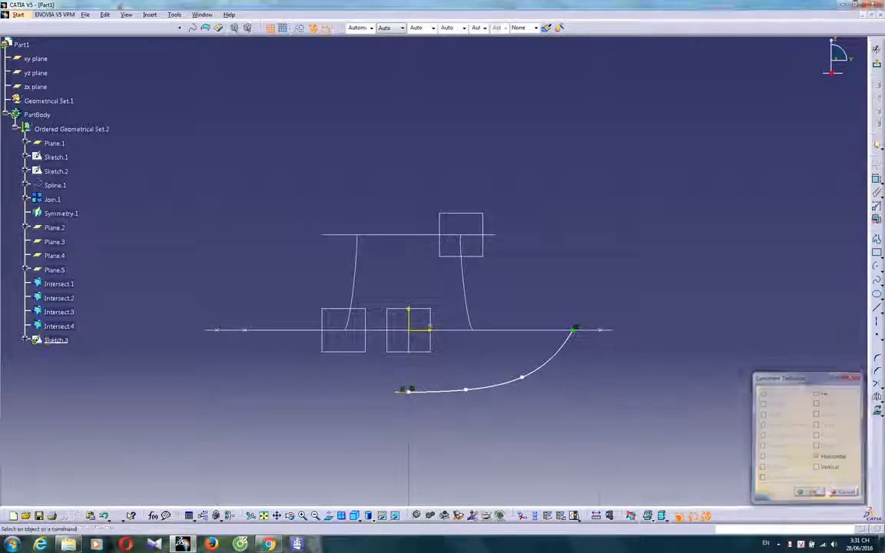
# Step: Mirror the half spline about the vertical axis, lower its centre and adjacent control points to deepen the profile, and exit the sketch
pyautogui.click(535, 378)
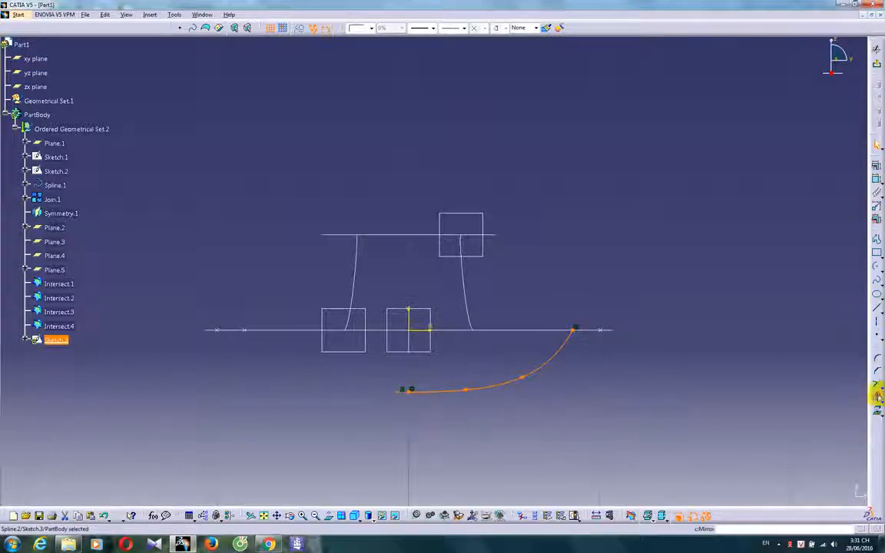
pyautogui.click(408, 341)
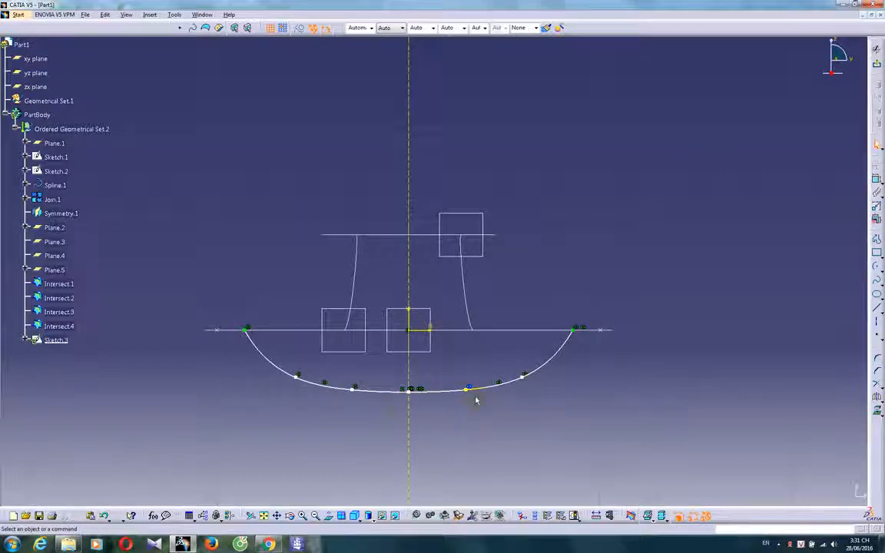
pyautogui.moveTo(413, 395); pyautogui.dragTo(412, 401)
pyautogui.moveTo(470, 391); pyautogui.dragTo(469, 398)
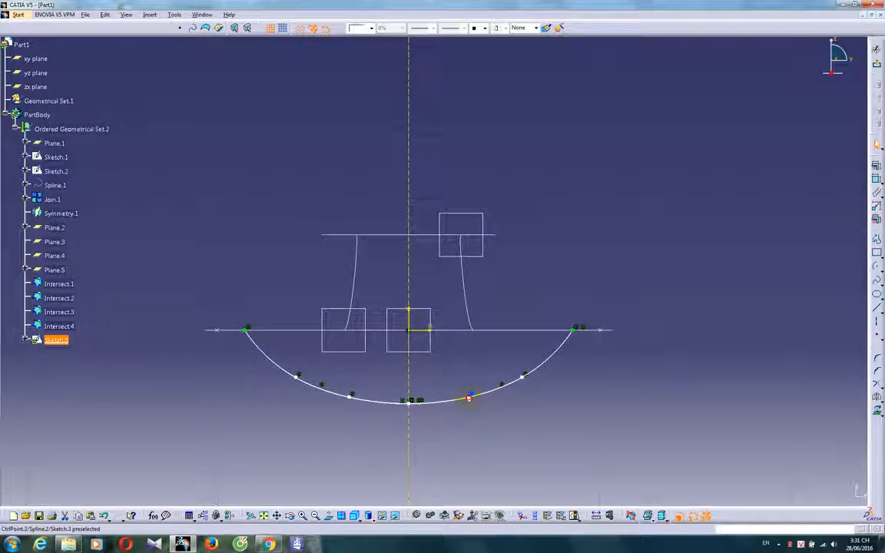
pyautogui.click(877, 64)
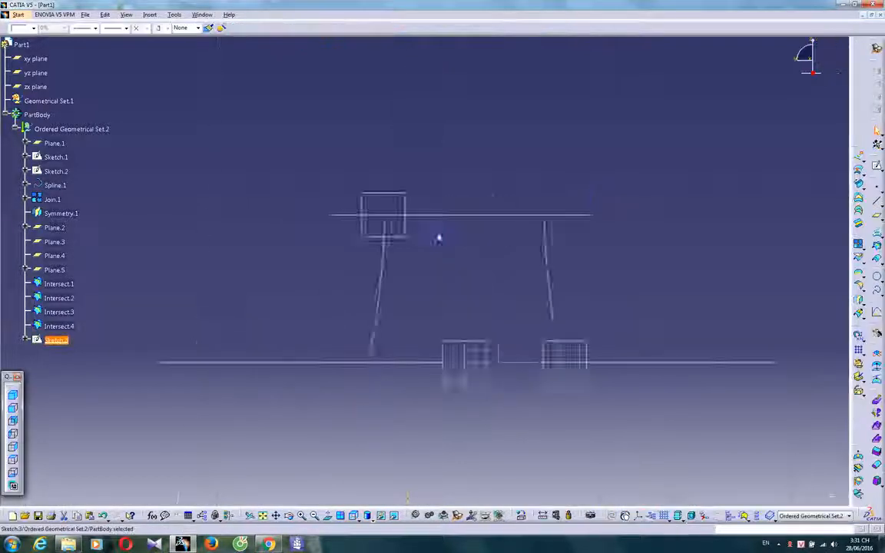
# Step: Open a sketch on the cross-section plane across the middle of the bowl and view it face-on
pyautogui.moveTo(488, 256)
pyautogui.mouseDown(button='middle')
pyautogui.moveTo(328, 339)
pyautogui.moveTo(476, 335)
pyautogui.moveTo(405, 367)
pyautogui.moveTo(426, 263)
pyautogui.mouseUp(button='middle')
pyautogui.click(439, 356)
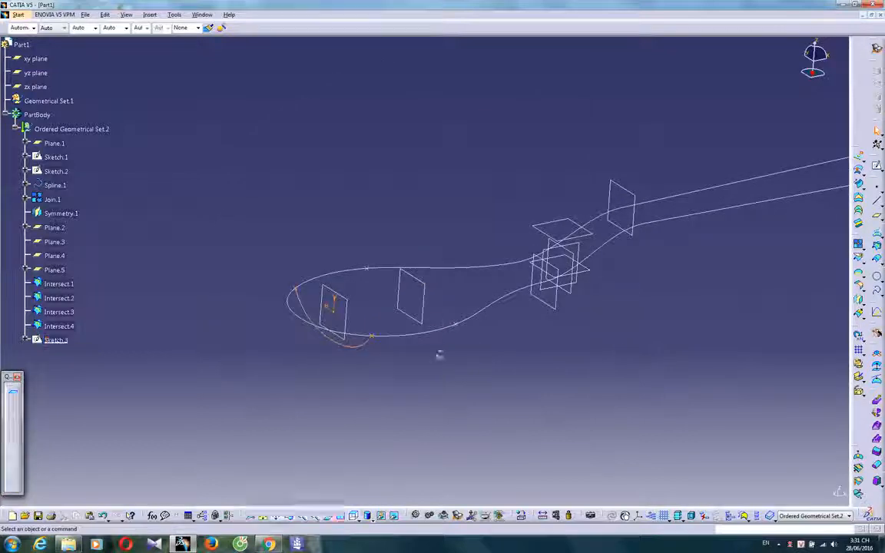
pyautogui.click(426, 302)
pyautogui.click(876, 166)
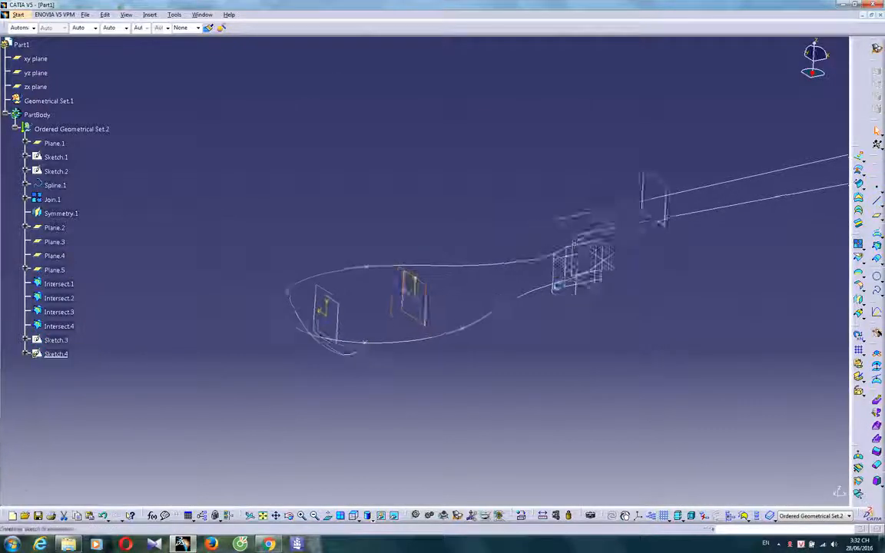
pyautogui.click(329, 516)
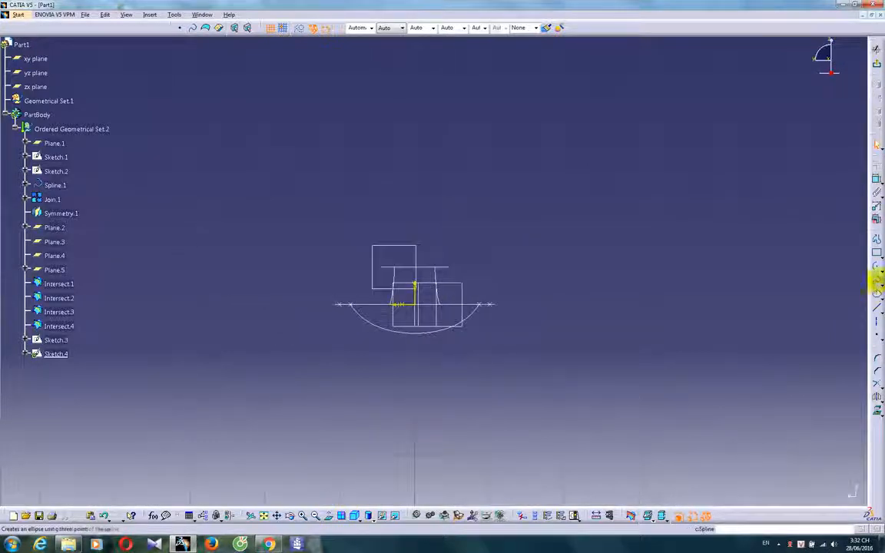
# Step: Draw a four-point spline below the first profile from near the outer intersection point to the vertical axis, ending about 5.4 mm below the origin
pyautogui.click(876, 281)
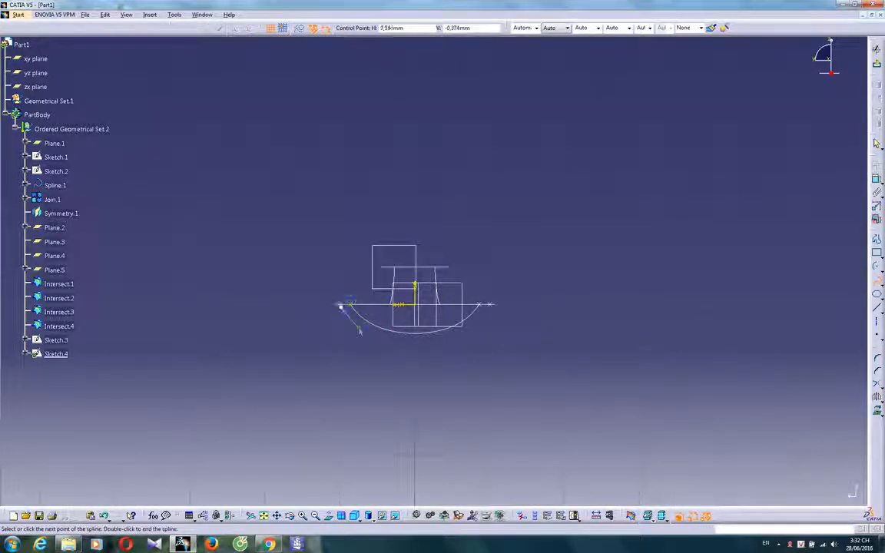
pyautogui.click(395, 345)
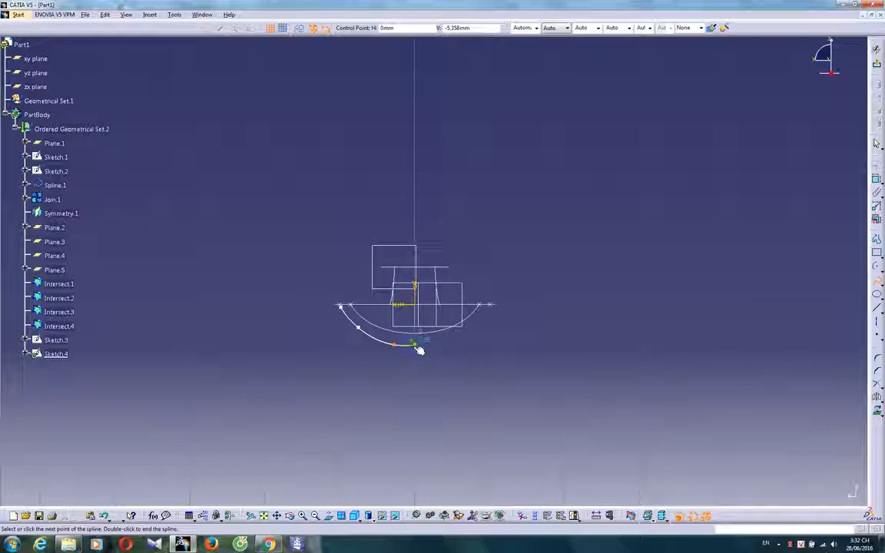
pyautogui.click(416, 348)
pyautogui.press('Escape')
pyautogui.moveTo(458, 375); pyautogui.dragTo(465, 330, button='middle')
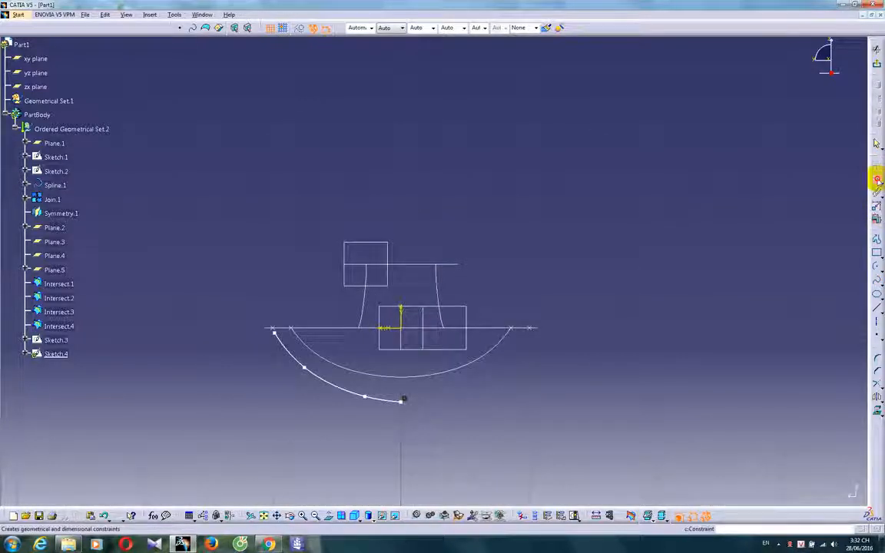
# Step: Make the new spline's outer end coincident with the outer outline intersection point
pyautogui.click(274, 331)
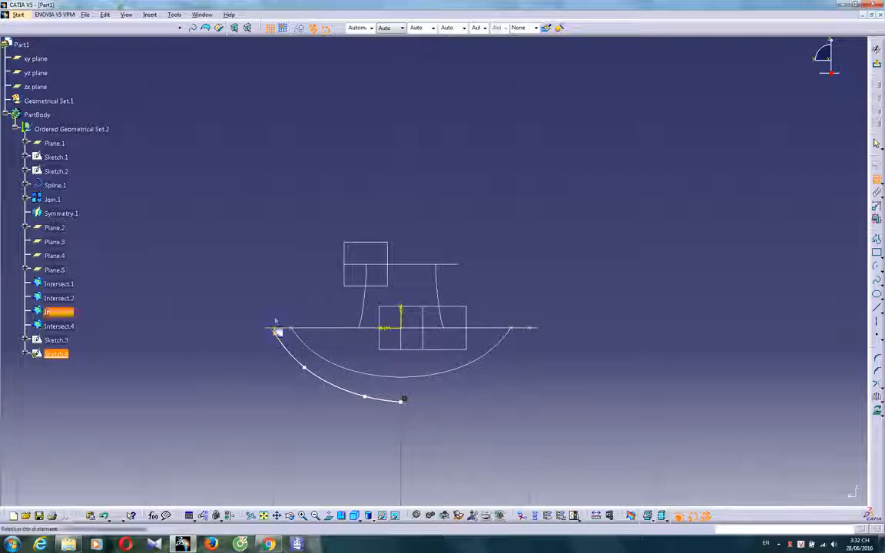
pyautogui.rightClick(285, 279)
pyautogui.click(312, 336)
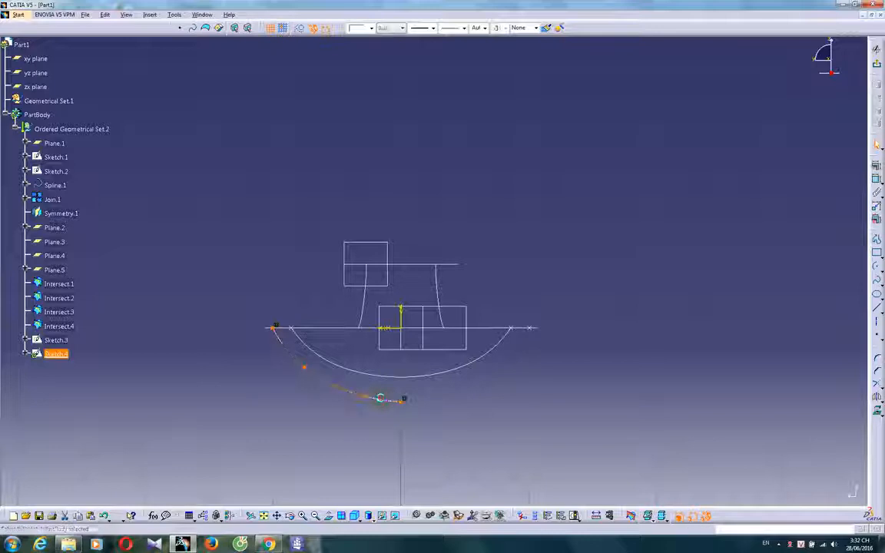
# Step: Enable tangency at the new spline's inner end, CtrlPoint.4, and constrain that tangent to horizontal
pyautogui.doubleClick(386, 401)
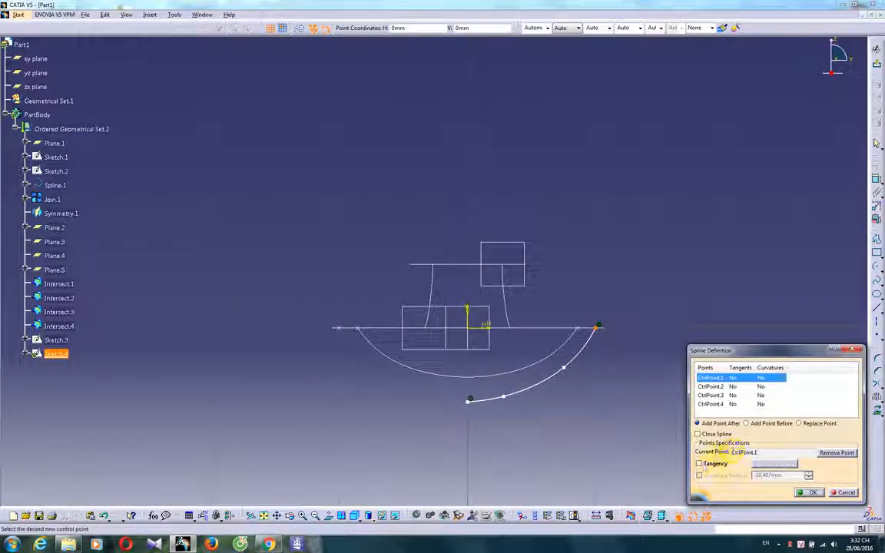
pyautogui.click(811, 492)
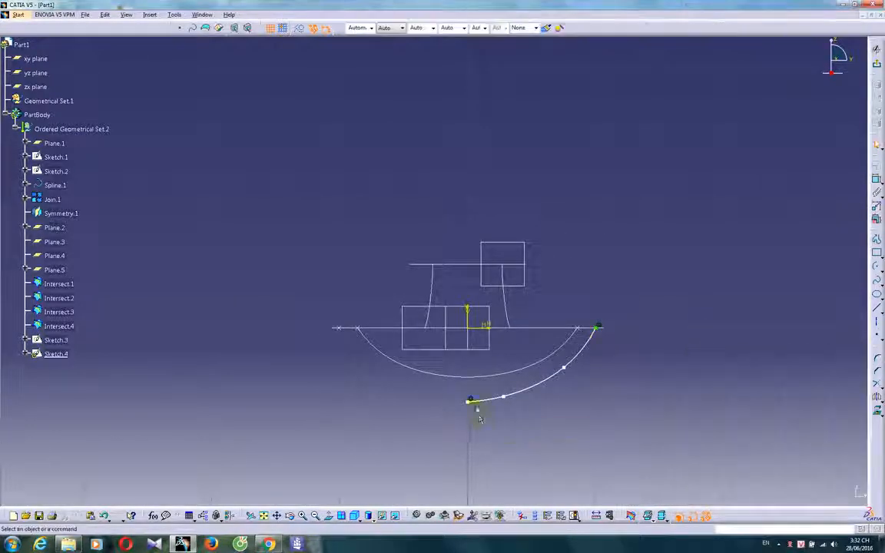
pyautogui.doubleClick(581, 352)
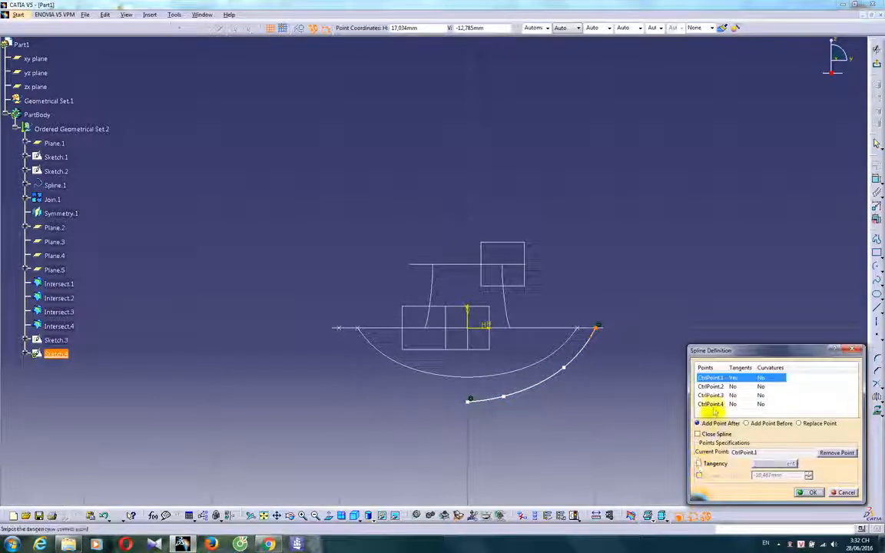
pyautogui.click(711, 403)
pyautogui.click(811, 493)
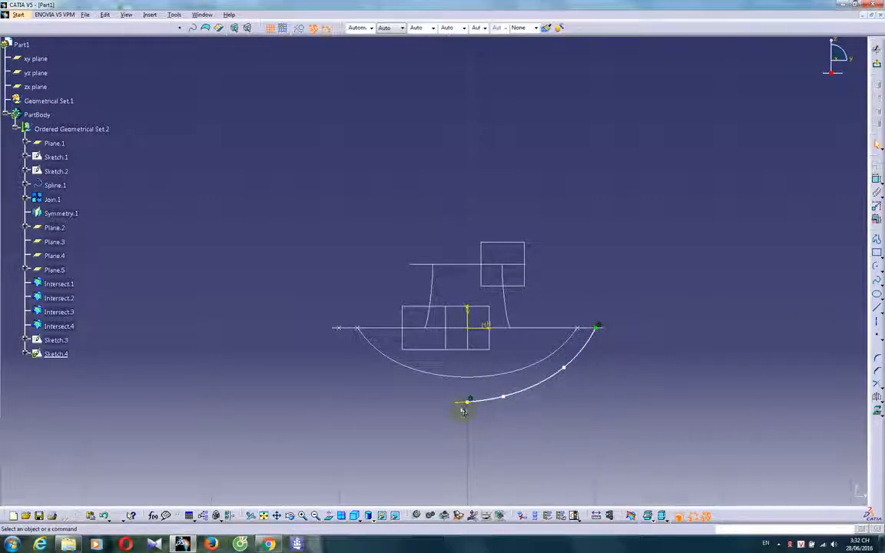
pyautogui.click(876, 167)
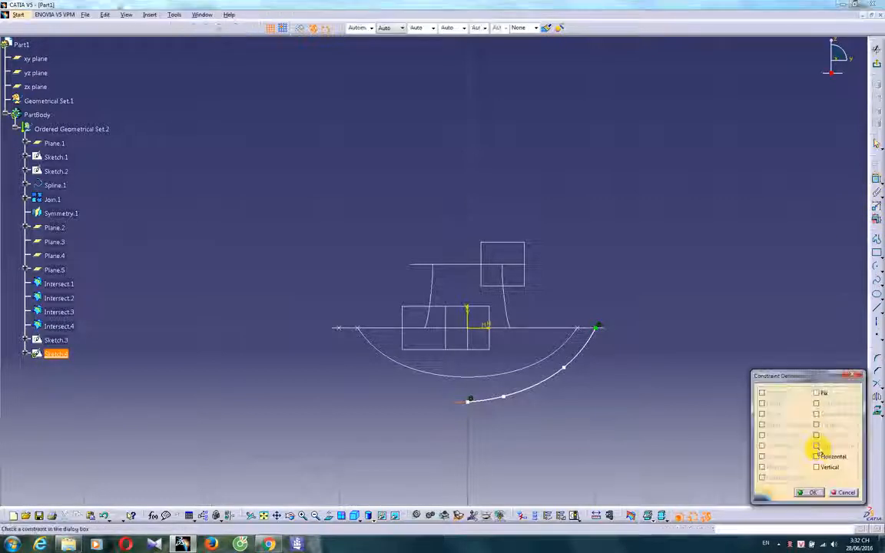
pyautogui.click(817, 457)
pyautogui.click(814, 492)
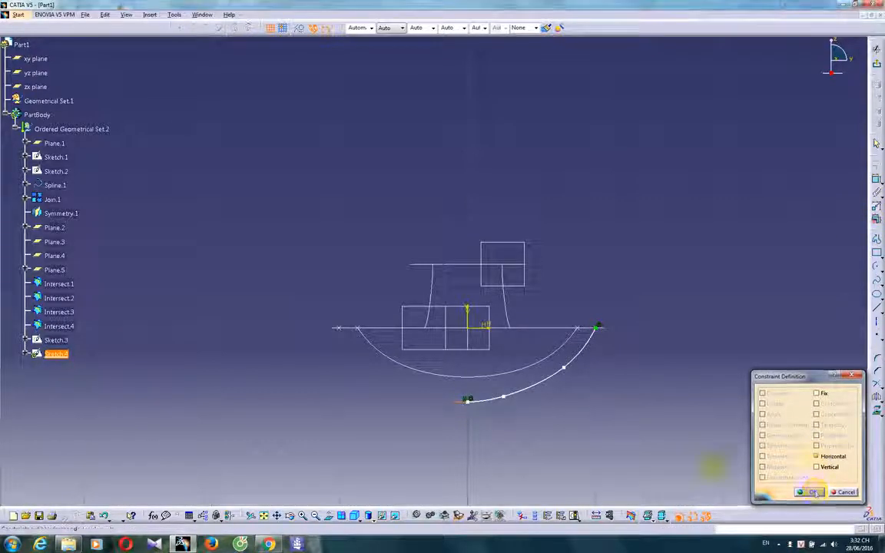
# Step: Reposition the spline's two middle control points for a smoother curve and mirror the half spline about the vertical axis
pyautogui.click(568, 373)
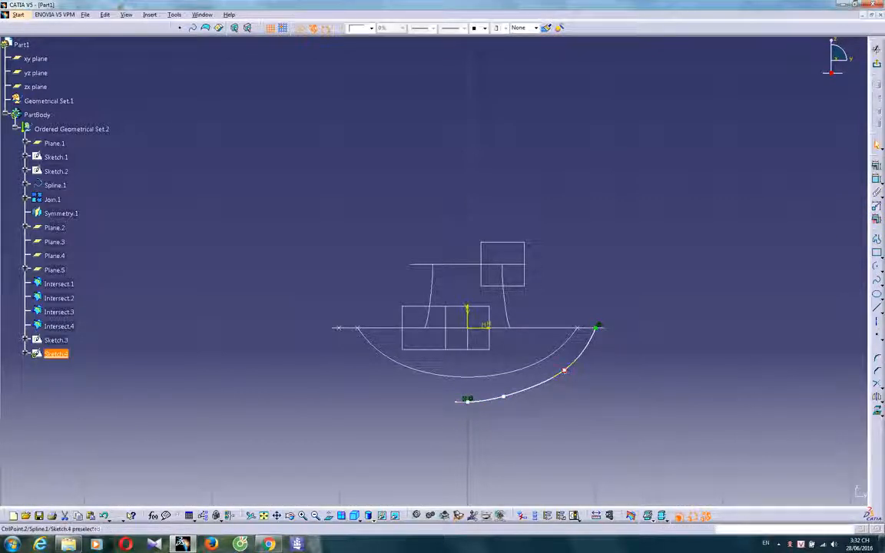
pyautogui.click(505, 400)
pyautogui.click(507, 398)
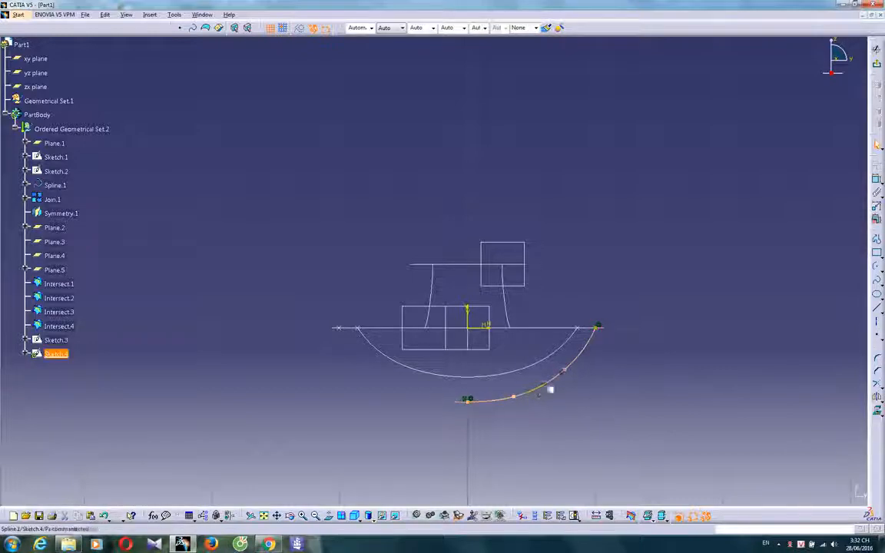
pyautogui.click(548, 384)
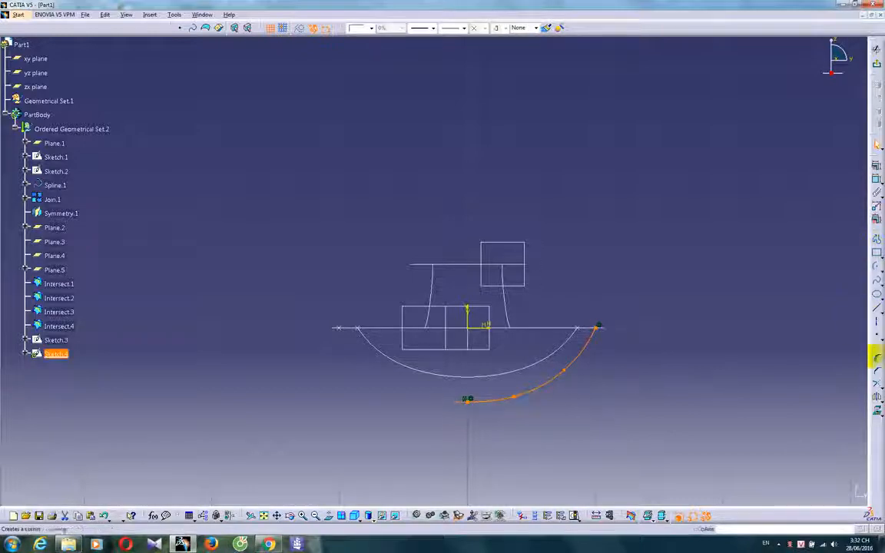
pyautogui.click(877, 397)
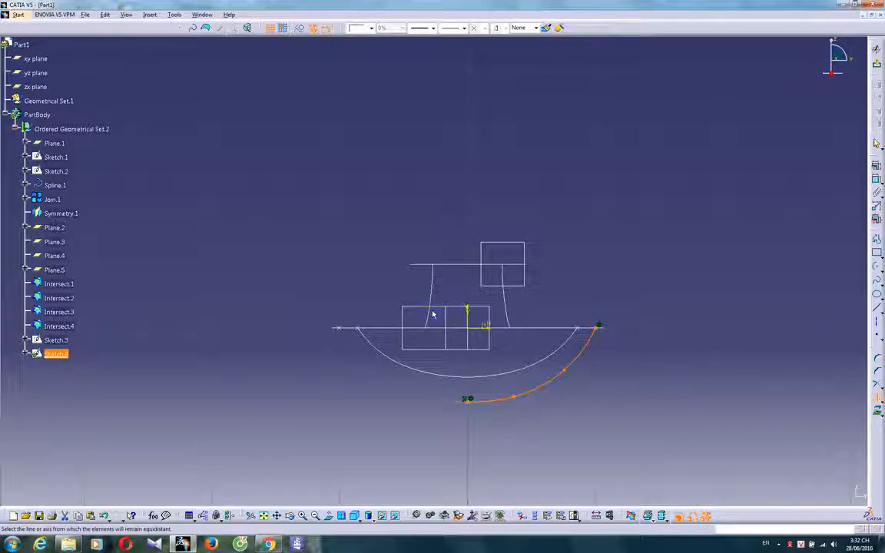
pyautogui.click(468, 341)
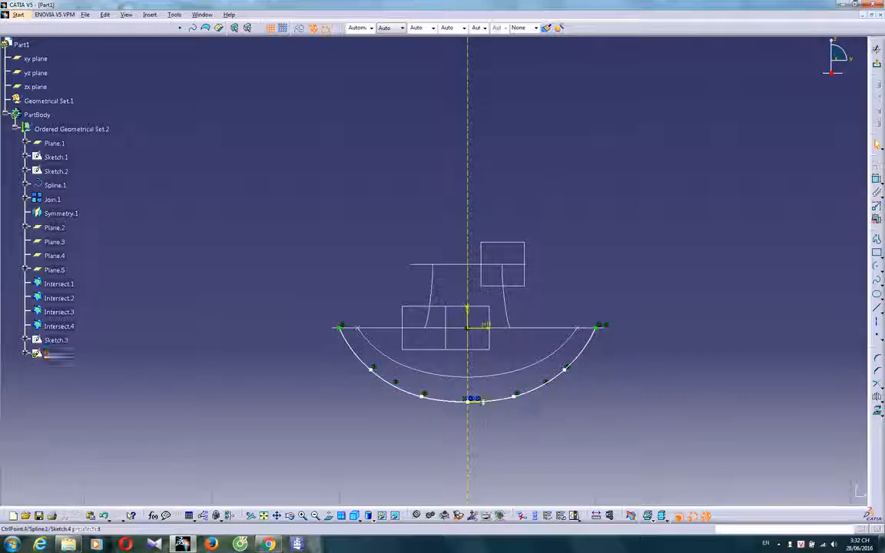
# Step: Lower the mirrored profile's centre and middle control points to deepen and round the bowl section, and exit the sketch
pyautogui.moveTo(472, 406); pyautogui.dragTo(518, 405)
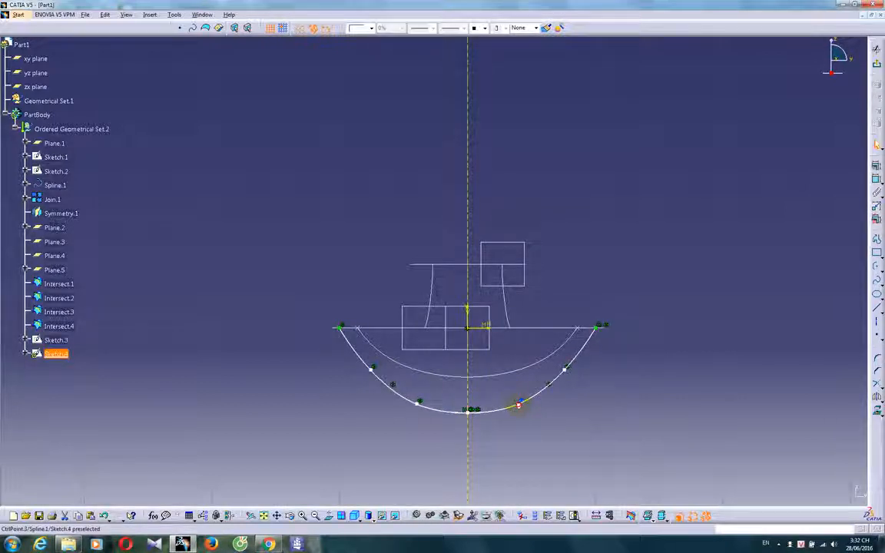
pyautogui.moveTo(566, 371); pyautogui.dragTo(568, 374)
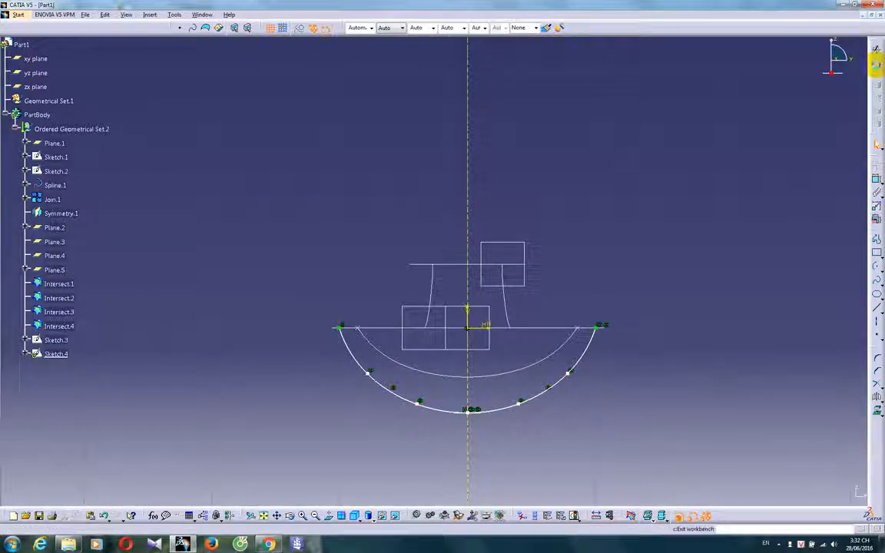
pyautogui.click(876, 65)
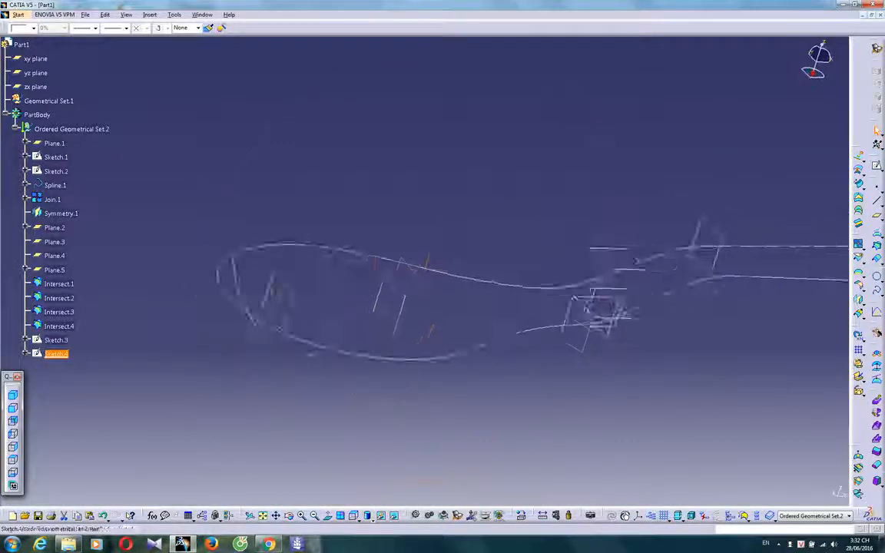
# Step: Sketch a three-point spline on Plane.3 at the neck, with both ends on the horizontal axis and its middle point below the origin
pyautogui.moveTo(499, 382)
pyautogui.mouseDown(button='middle')
pyautogui.moveTo(385, 409)
pyautogui.moveTo(500, 375)
pyautogui.moveTo(440, 221)
pyautogui.mouseUp(button='middle')
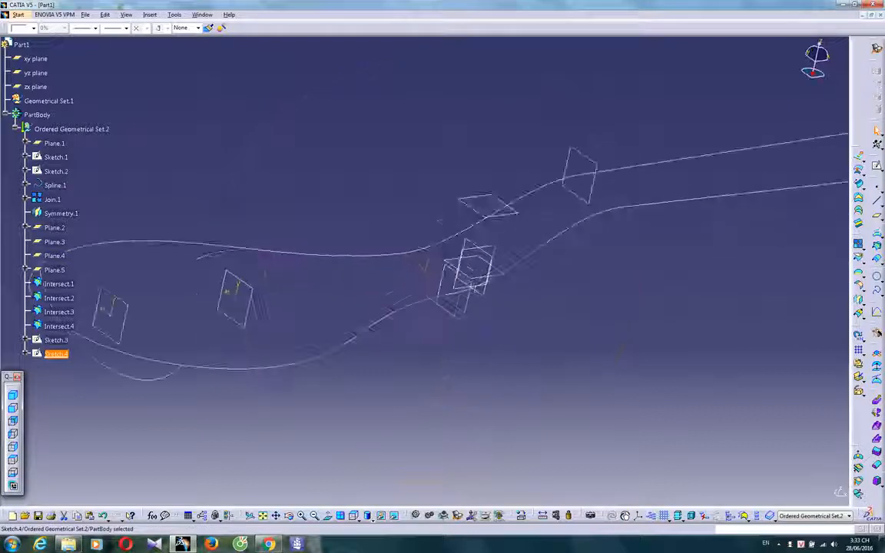
pyautogui.moveTo(498, 358); pyautogui.dragTo(433, 359, button='middle')
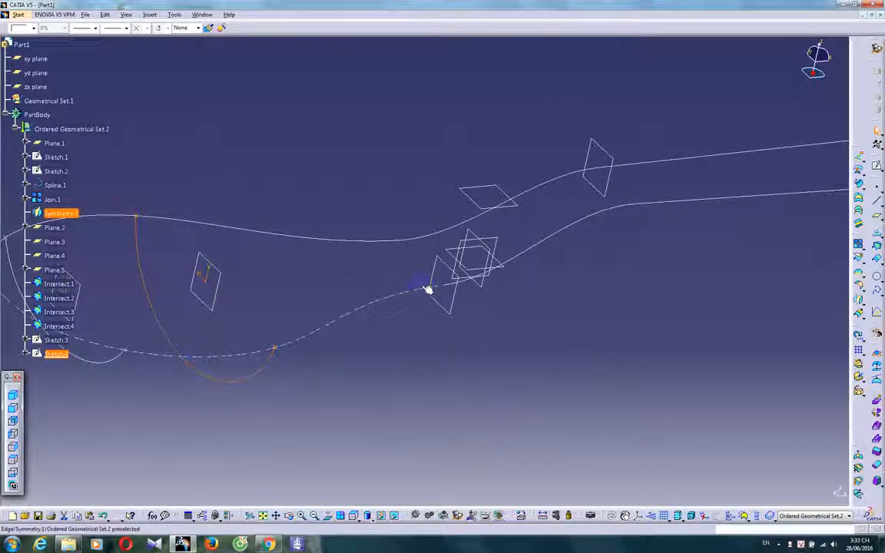
pyautogui.click(457, 307)
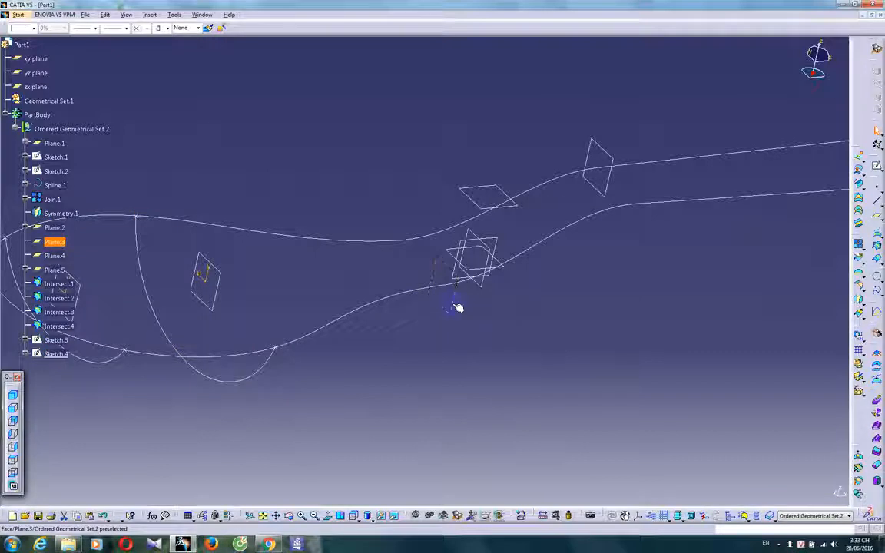
pyautogui.click(876, 168)
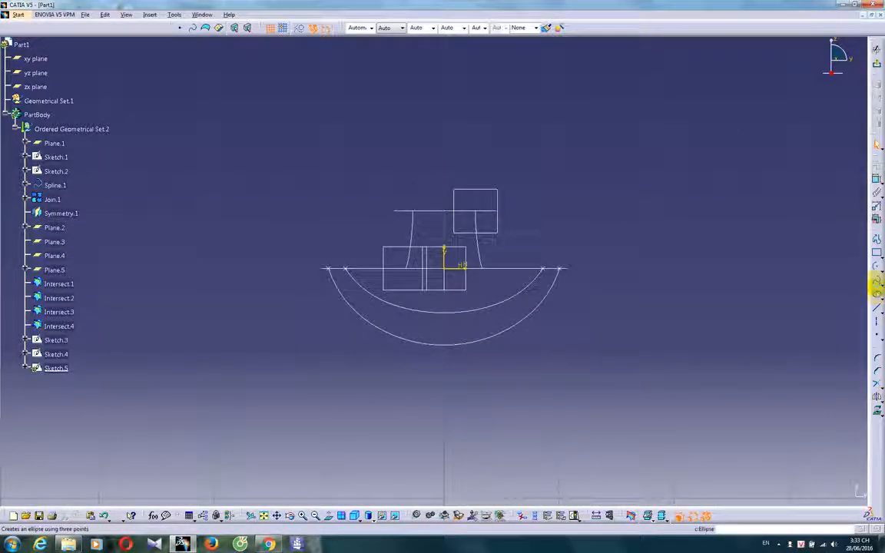
pyautogui.click(876, 282)
pyautogui.click(399, 268)
pyautogui.click(445, 287)
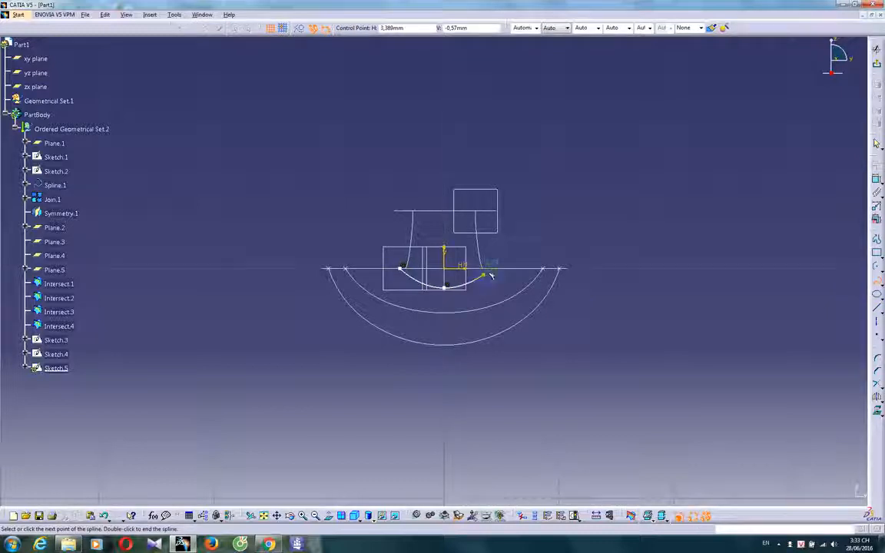
pyautogui.click(494, 268)
pyautogui.moveTo(477, 345)
pyautogui.keyDown('ctrl'); pyautogui.mouseDown(button='middle')
pyautogui.moveTo(488, 350)
pyautogui.moveTo(460, 357)
pyautogui.moveTo(536, 384)
pyautogui.moveTo(534, 352)
pyautogui.moveTo(541, 350)
pyautogui.mouseUp(button='middle'); pyautogui.keyUp('ctrl')
pyautogui.press('Escape')
# Step: Make the neck spline's two end points coincident with the Join.1 and Symmetry.1 outline curves
pyautogui.click(877, 179)
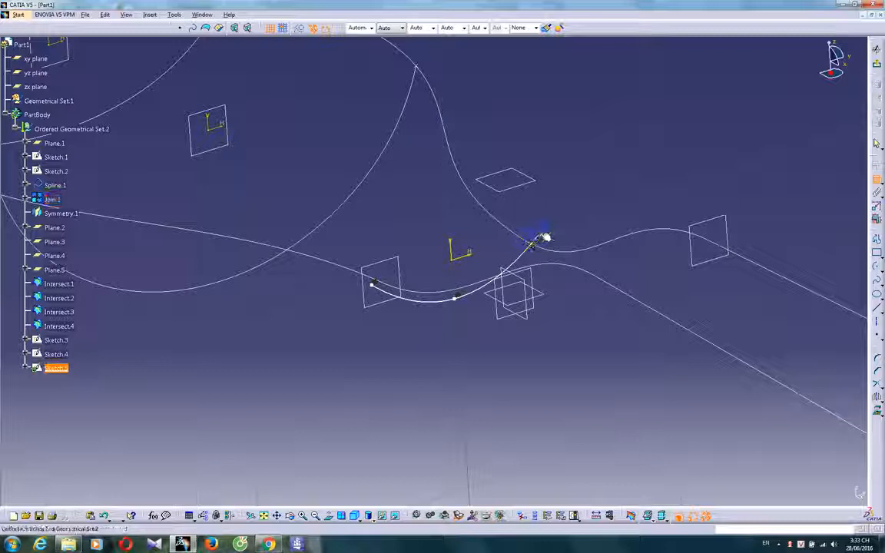
pyautogui.rightClick(532, 227)
pyautogui.click(538, 282)
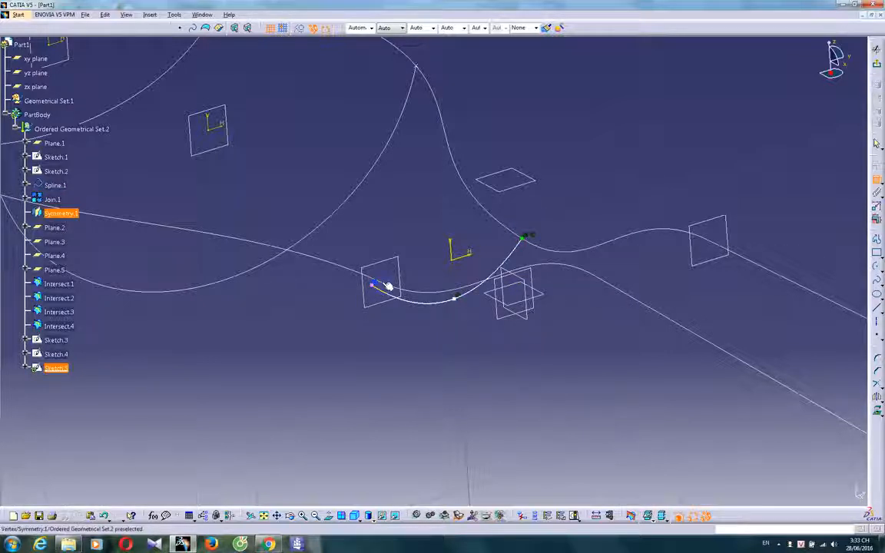
pyautogui.rightClick(433, 232)
pyautogui.click(446, 283)
# Step: Reposition the neck spline's middle control point slightly and exit the sketch
pyautogui.moveTo(445, 316); pyautogui.dragTo(465, 314, button='middle')
pyautogui.moveTo(458, 300); pyautogui.dragTo(457, 293)
pyautogui.moveTo(460, 296); pyautogui.dragTo(471, 347, button='middle')
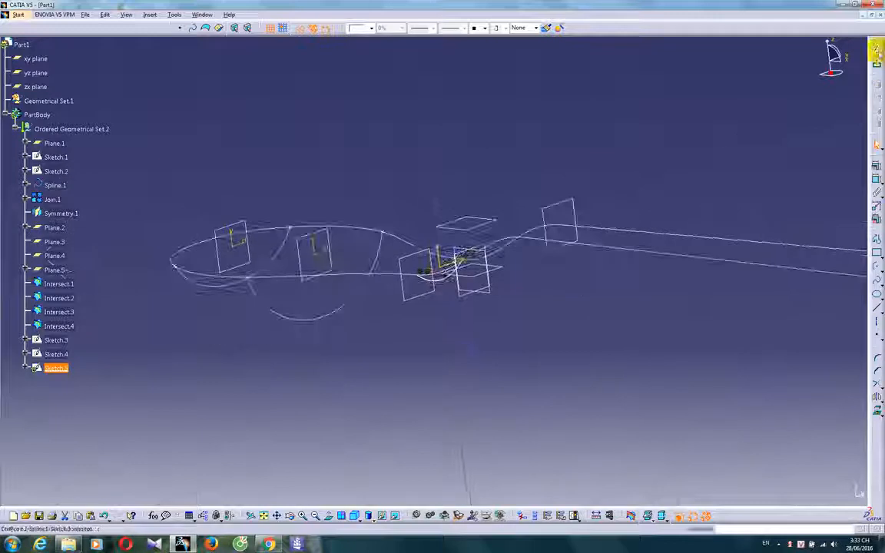
# Step: Create a two-point spline across the start of the handle between Join.1 and Symmetry.1, and delete Plane.4 there
pyautogui.moveTo(611, 241)
pyautogui.mouseDown(button='middle')
pyautogui.moveTo(533, 300)
pyautogui.moveTo(481, 253)
pyautogui.moveTo(497, 313)
pyautogui.mouseUp(button='middle')
pyautogui.click(561, 304)
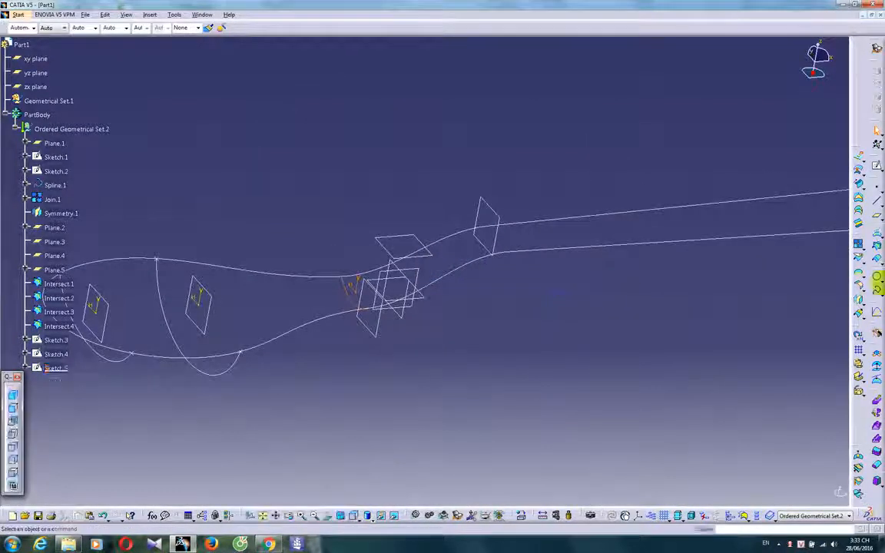
pyautogui.click(875, 293)
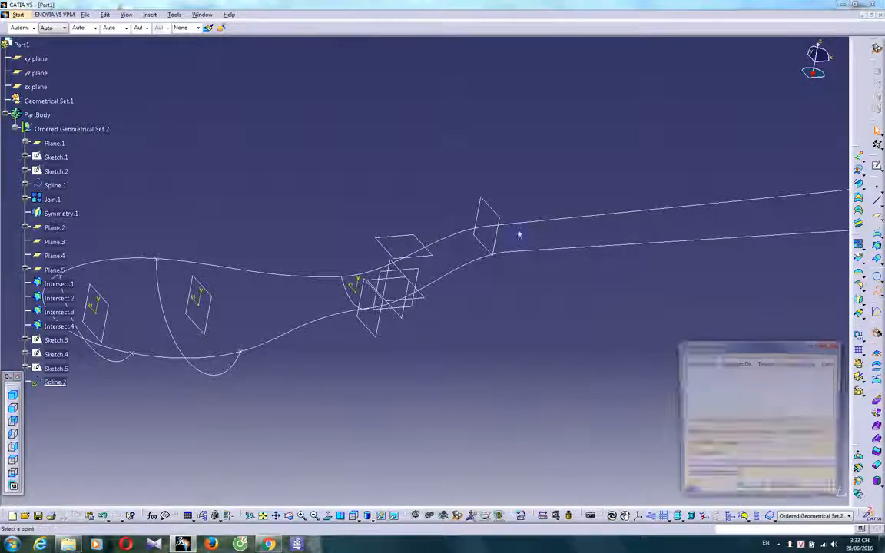
pyautogui.click(493, 225)
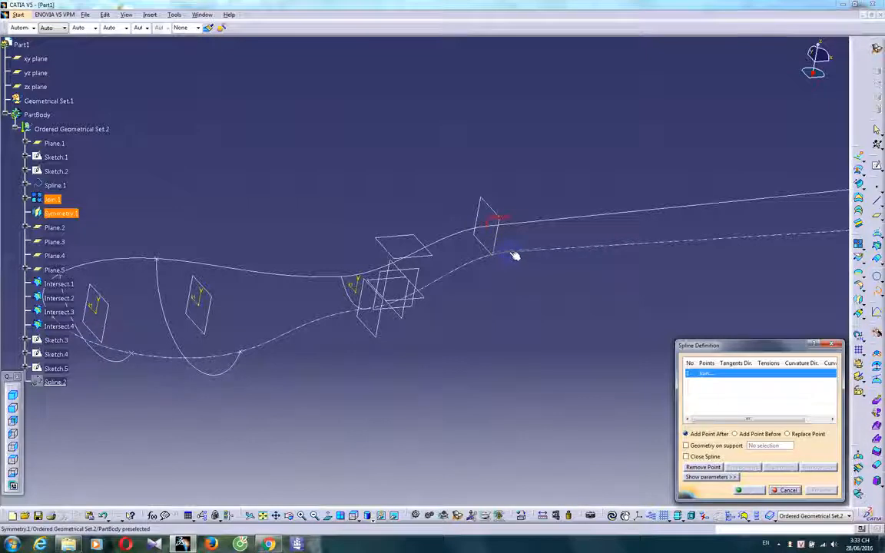
pyautogui.click(513, 253)
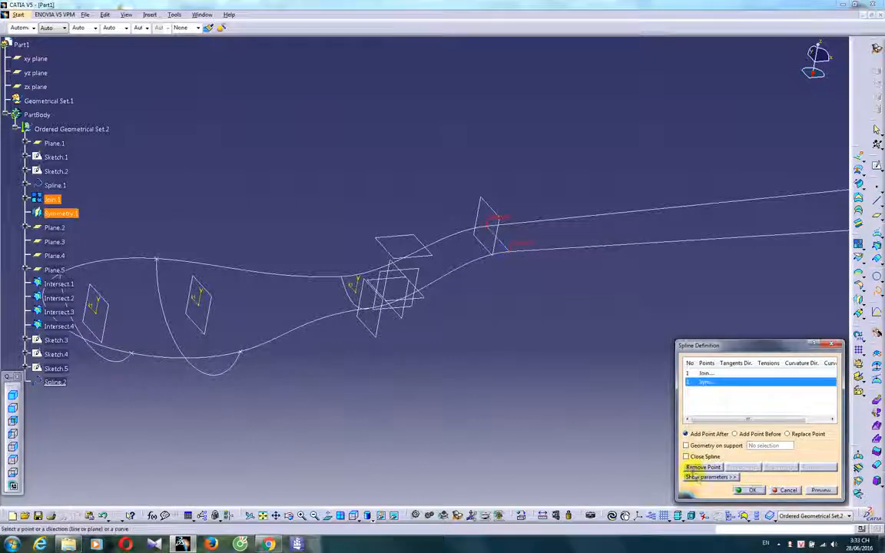
pyautogui.click(751, 490)
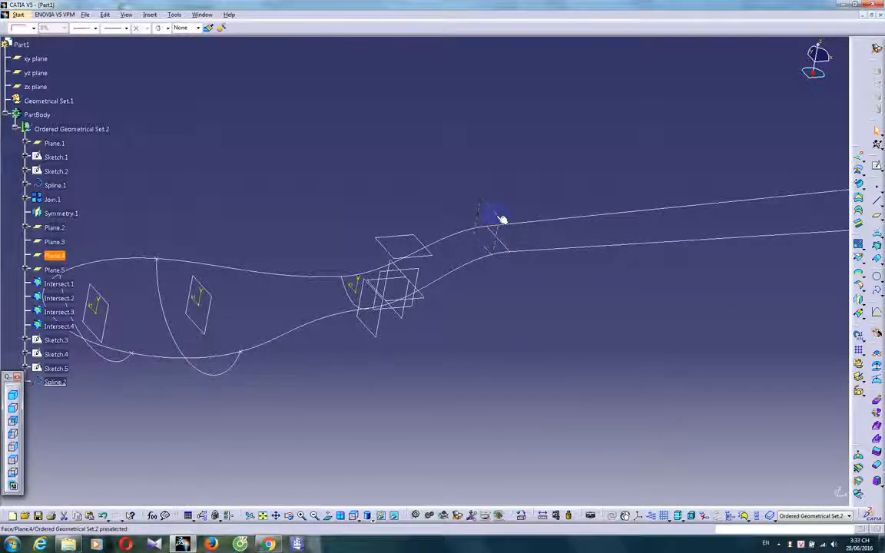
pyautogui.moveTo(581, 332); pyautogui.dragTo(538, 254, button='middle')
pyautogui.moveTo(452, 342); pyautogui.dragTo(510, 376, button='middle')
pyautogui.moveTo(624, 356); pyautogui.dragTo(617, 355, button='middle')
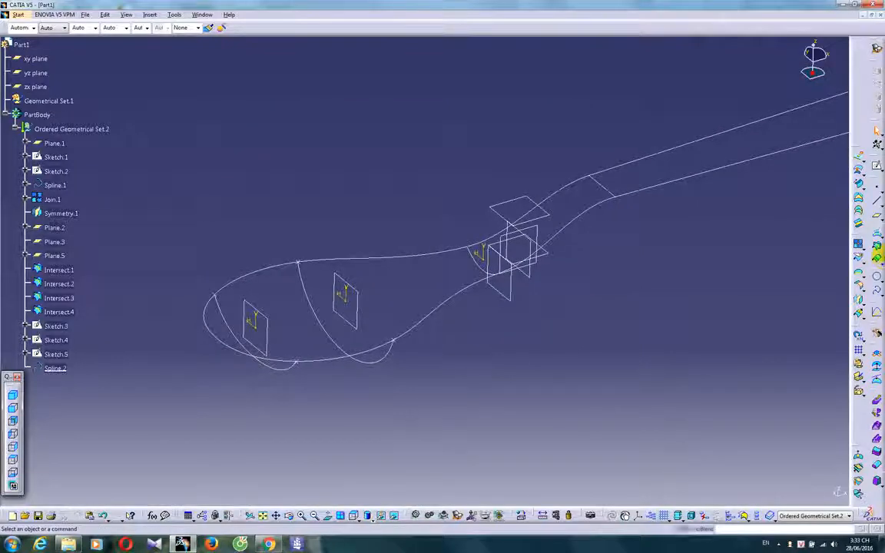
# Step: Start a multi-sections surface with Sketch.3, Sketch.4, Sketch.5 and Spline.2 as its sections
pyautogui.click(860, 199)
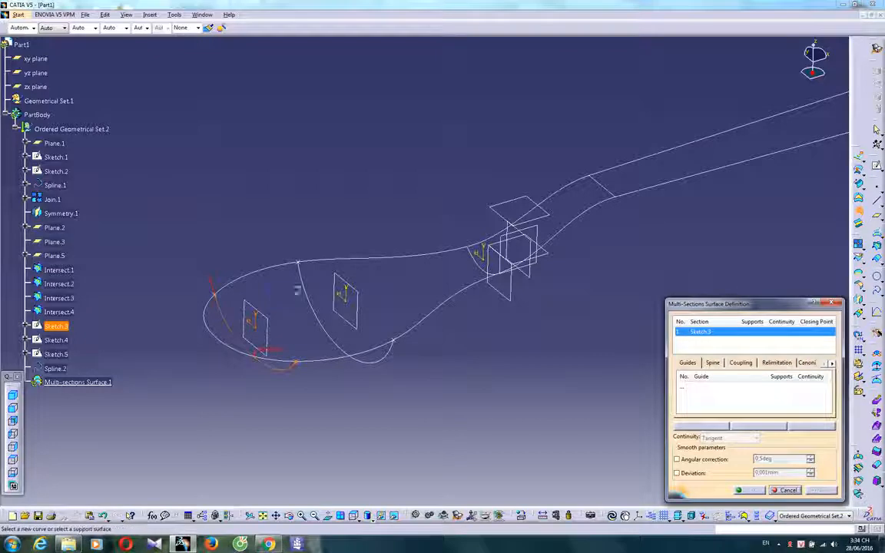
pyautogui.click(307, 284)
pyautogui.click(473, 269)
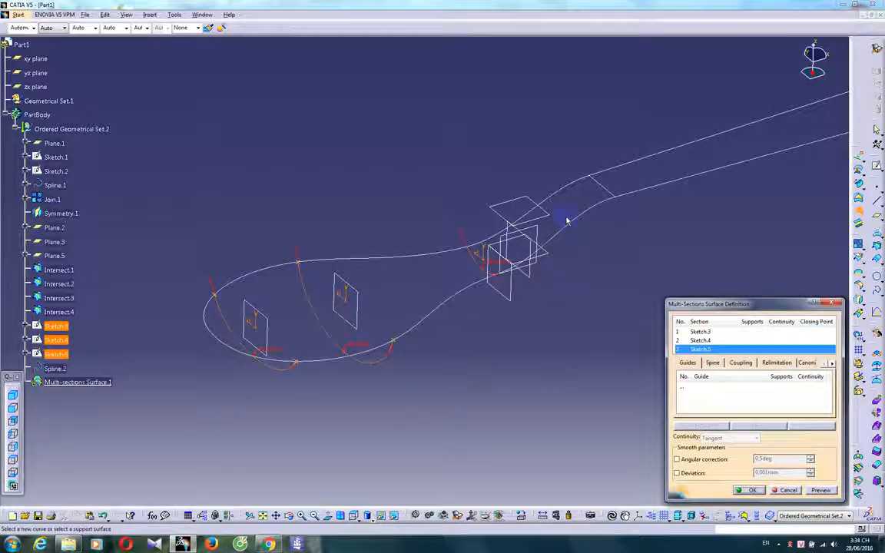
pyautogui.click(593, 192)
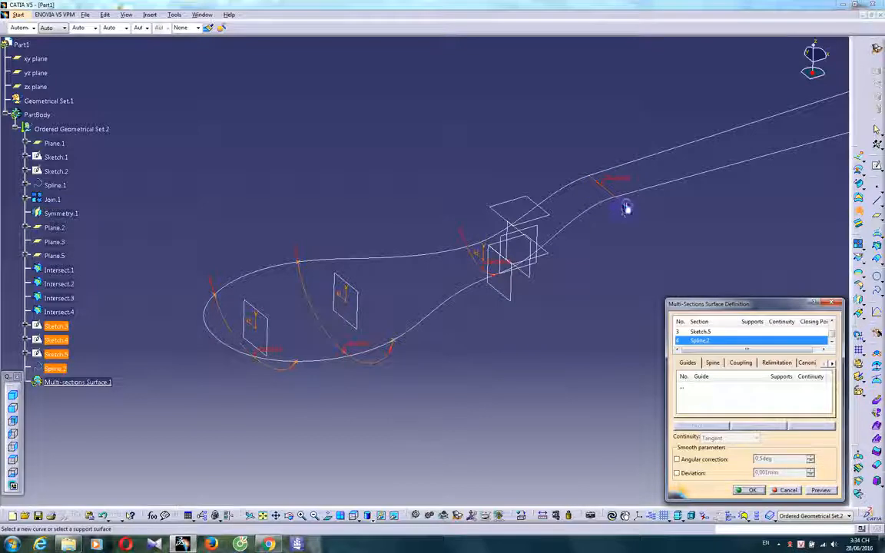
# Step: Add Join.1 and Symmetry.1 as guides for the multi-sections surface, preview its shape and create it
pyautogui.click(711, 388)
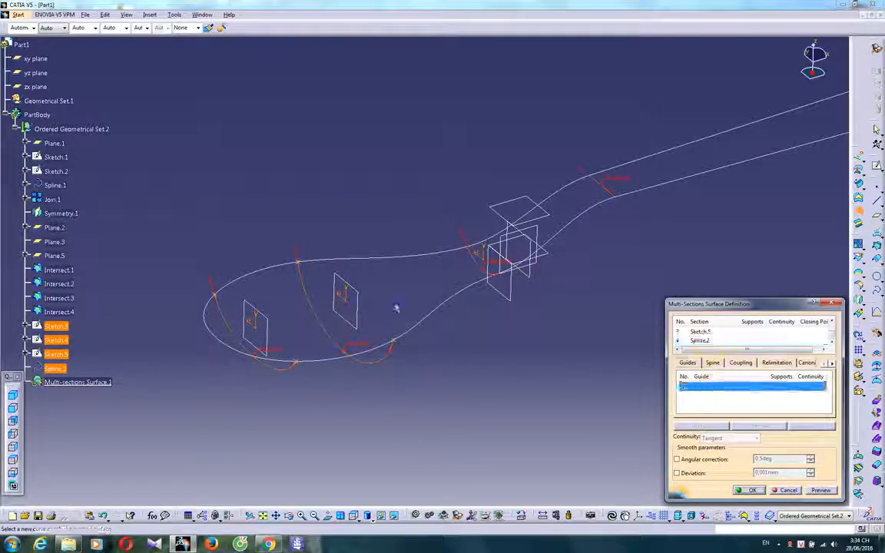
pyautogui.click(407, 256)
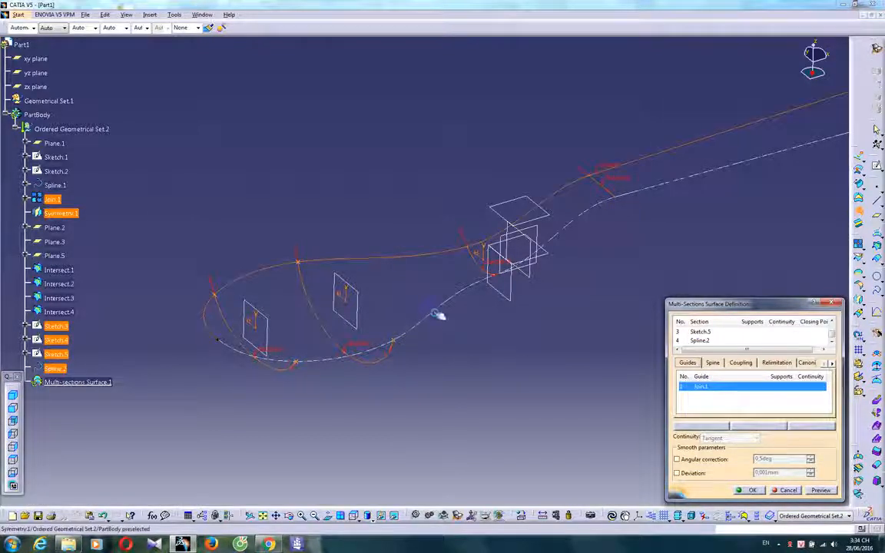
pyautogui.click(439, 312)
pyautogui.click(821, 490)
pyautogui.moveTo(408, 400); pyautogui.dragTo(306, 358, button='middle')
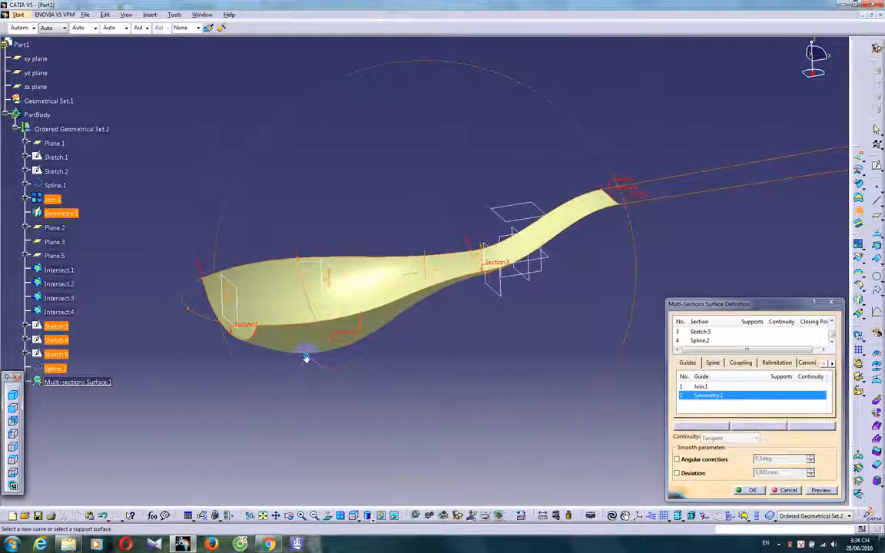
pyautogui.moveTo(464, 341); pyautogui.dragTo(402, 286, button='middle')
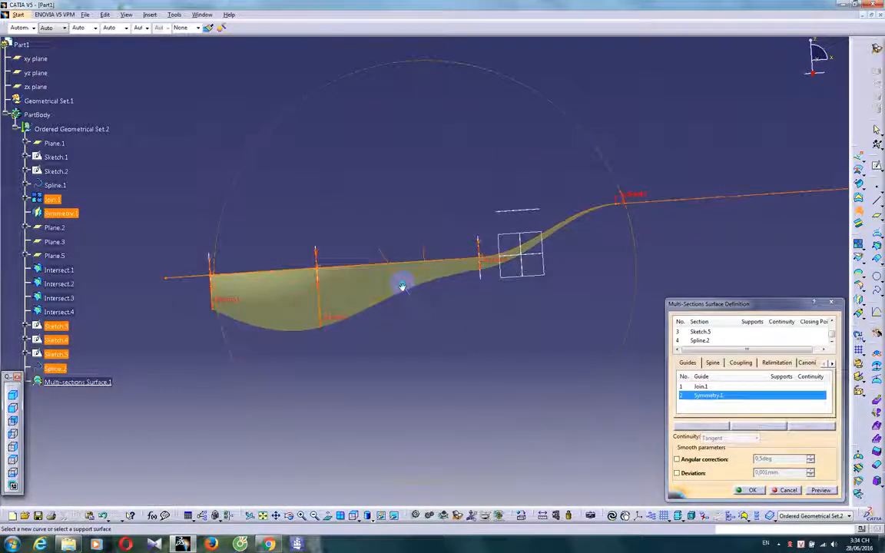
pyautogui.click(753, 490)
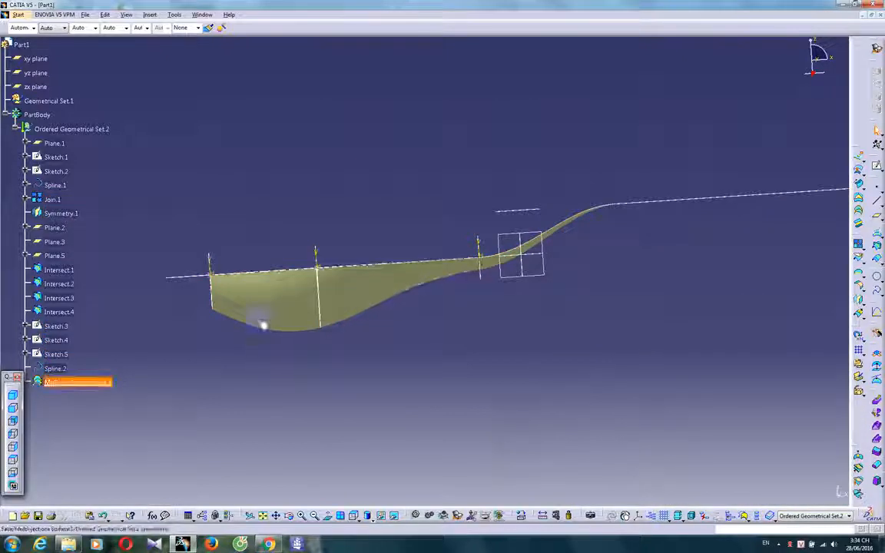
# Step: Try to fill the open bowl tip using Sketch.3 supported by the multi-sections surface, Join.1 and Symmetry.1 as the boundary
pyautogui.moveTo(443, 290); pyautogui.dragTo(485, 346, button='middle')
pyautogui.moveTo(325, 356); pyautogui.dragTo(564, 353, button='middle')
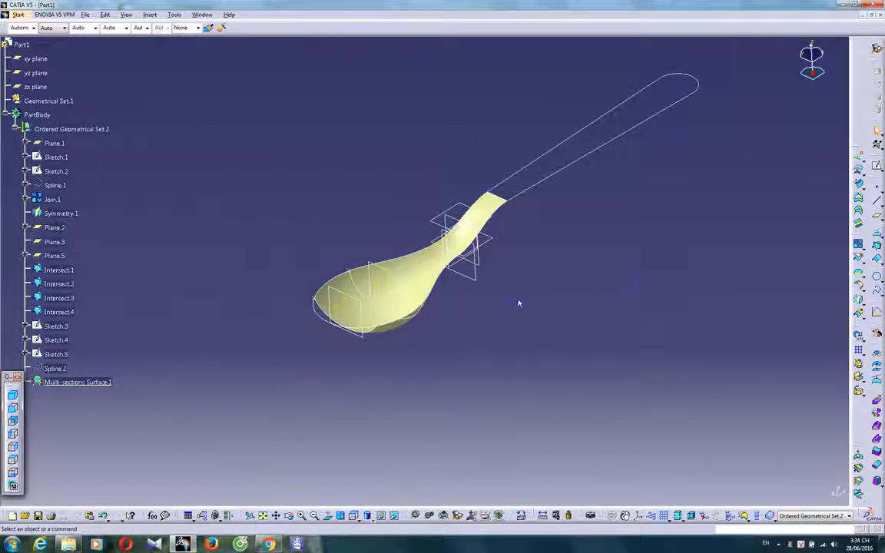
pyautogui.moveTo(519, 304); pyautogui.dragTo(451, 358, button='middle')
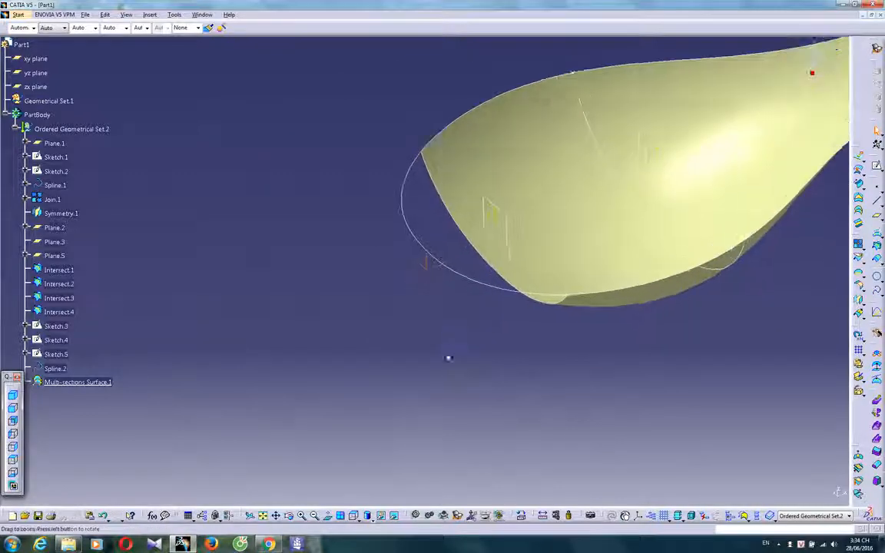
pyautogui.click(859, 198)
pyautogui.click(443, 205)
pyautogui.click(520, 166)
pyautogui.click(411, 193)
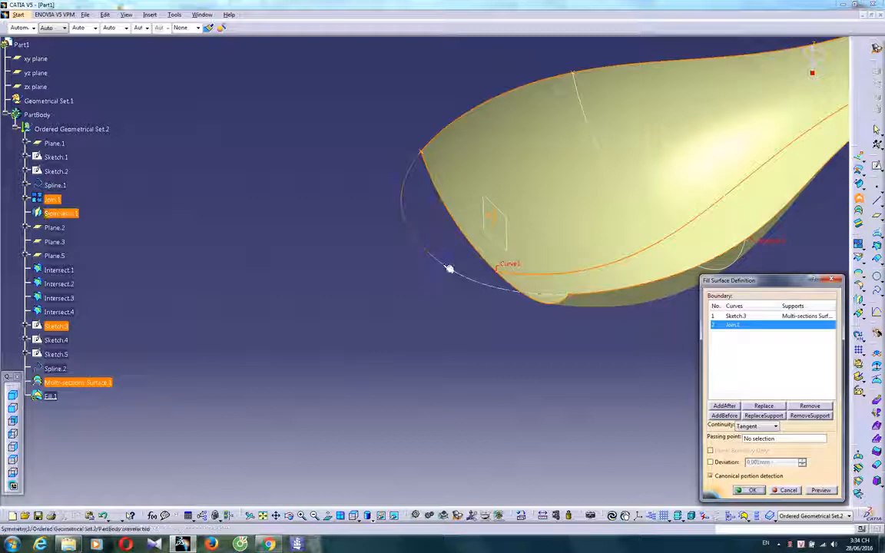
pyautogui.click(448, 270)
pyautogui.click(819, 490)
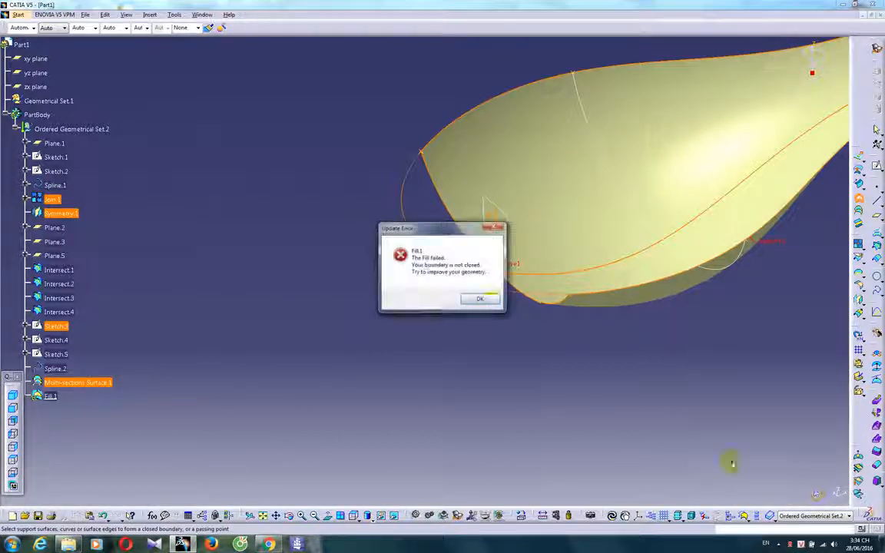
pyautogui.click(480, 298)
# Step: Split the Join.1 outline with Sketch.3 as the cutting element, keeping the portion at the bowl tip
pyautogui.moveTo(480, 298); pyautogui.dragTo(492, 407, button='middle')
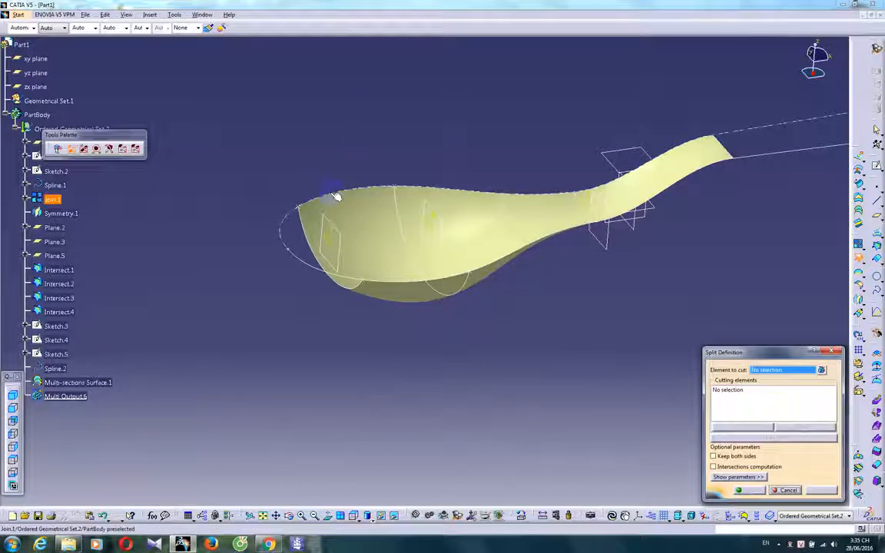
pyautogui.click(291, 218)
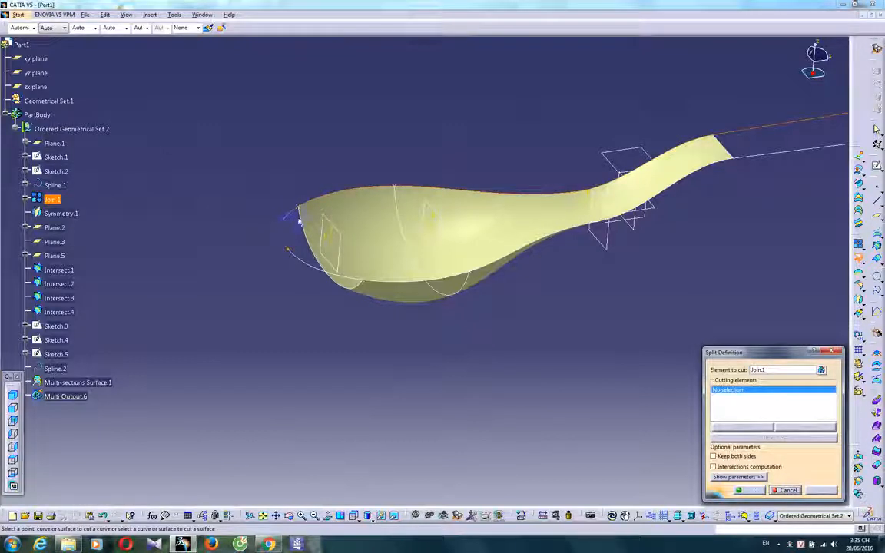
pyautogui.click(298, 216)
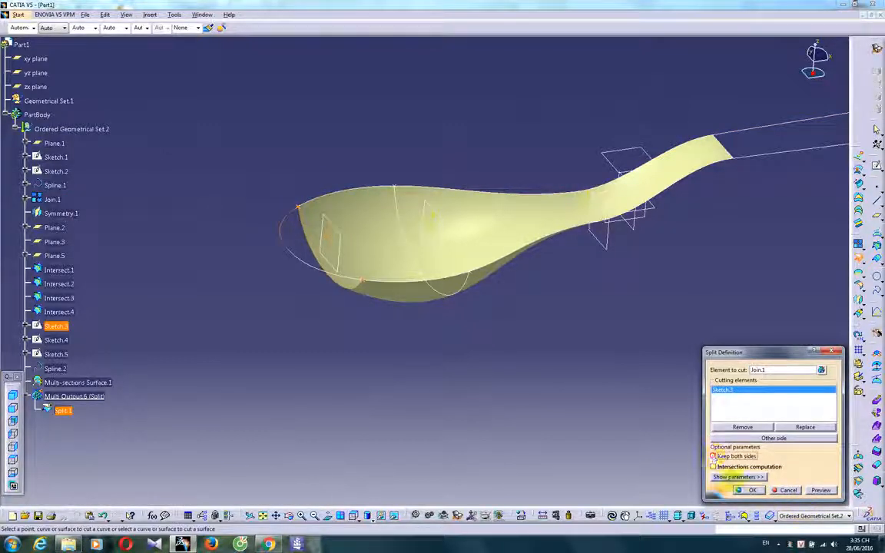
pyautogui.click(751, 490)
# Step: Fill the bowl tip with boundary curves Sketch.3, Split.1 and Symmetry.1, using Tangent continuity to the multi-sections surface along Sketch.3
pyautogui.moveTo(277, 327); pyautogui.dragTo(342, 277, button='middle')
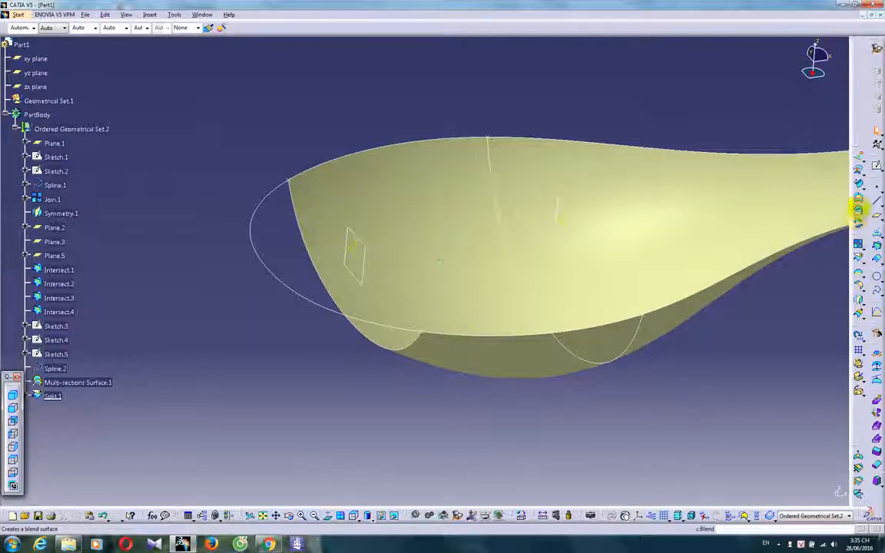
pyautogui.click(859, 198)
pyautogui.click(301, 227)
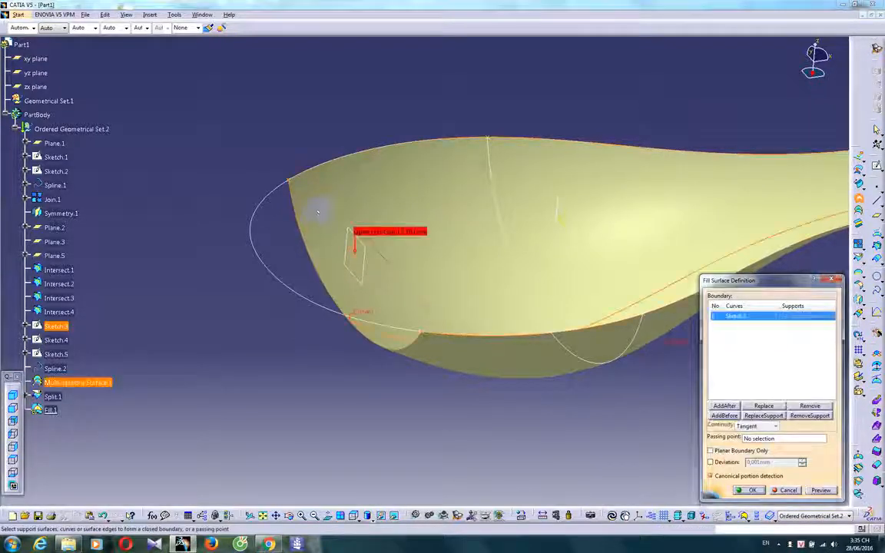
pyautogui.click(270, 196)
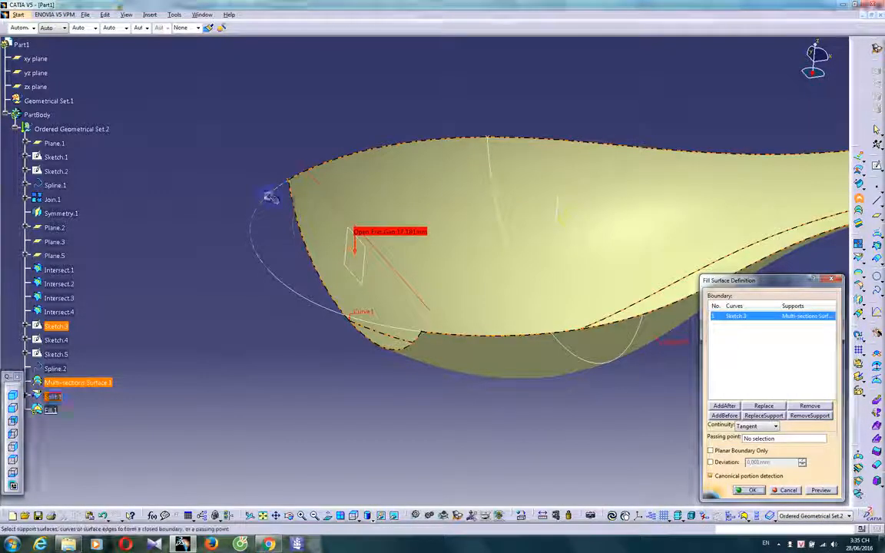
pyautogui.click(292, 291)
pyautogui.click(830, 494)
pyautogui.moveTo(463, 403); pyautogui.dragTo(455, 369, button='middle')
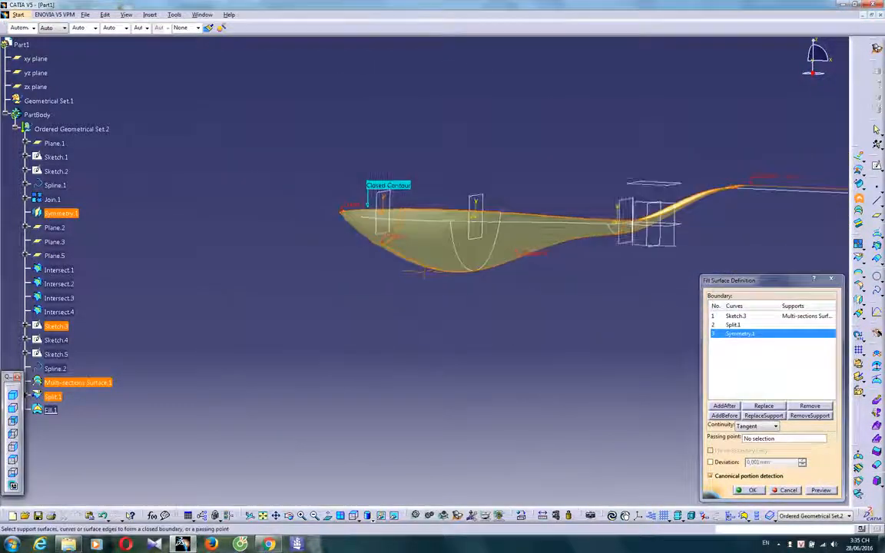
pyautogui.click(753, 489)
# Step: Fill the open handle with boundary curves Split.2, Symmetry.1 and Spline.2, using Tangent continuity to the multi-sections surface along Spline.2
pyautogui.moveTo(753, 489); pyautogui.dragTo(643, 400, button='middle')
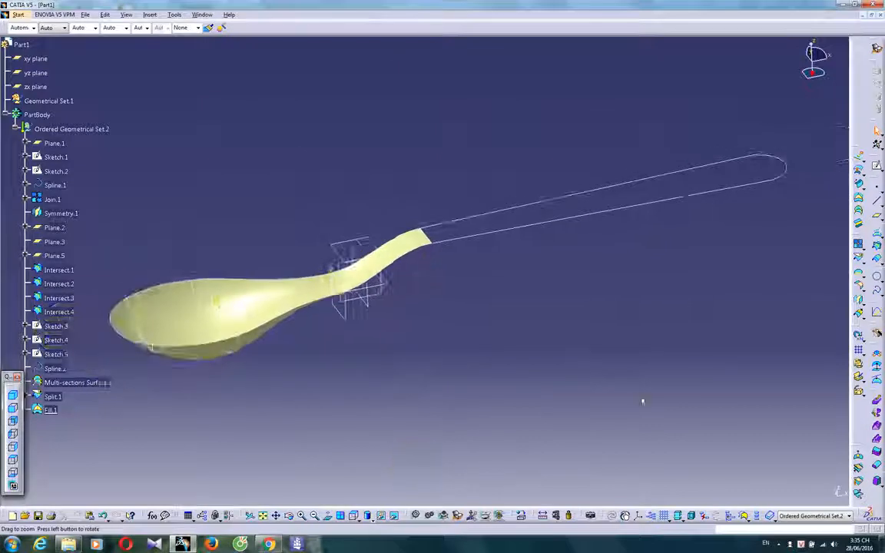
pyautogui.click(858, 198)
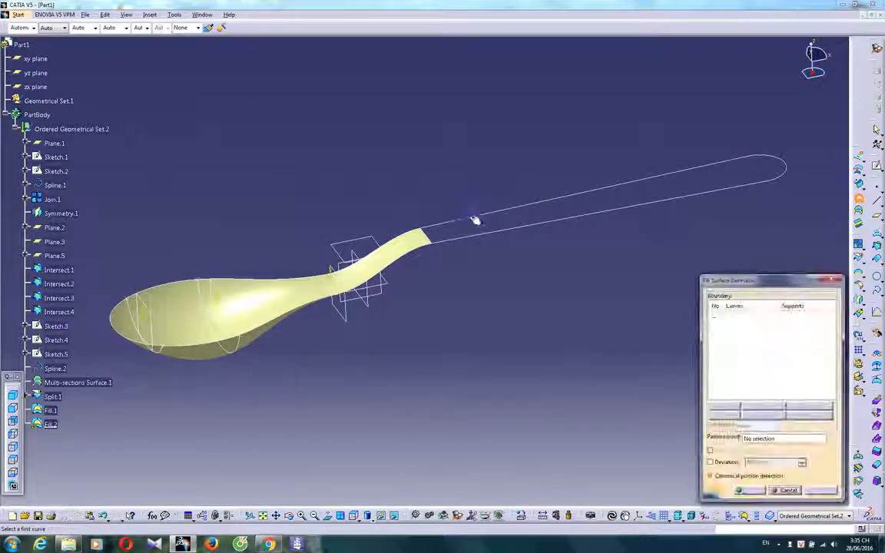
pyautogui.click(475, 220)
pyautogui.click(782, 174)
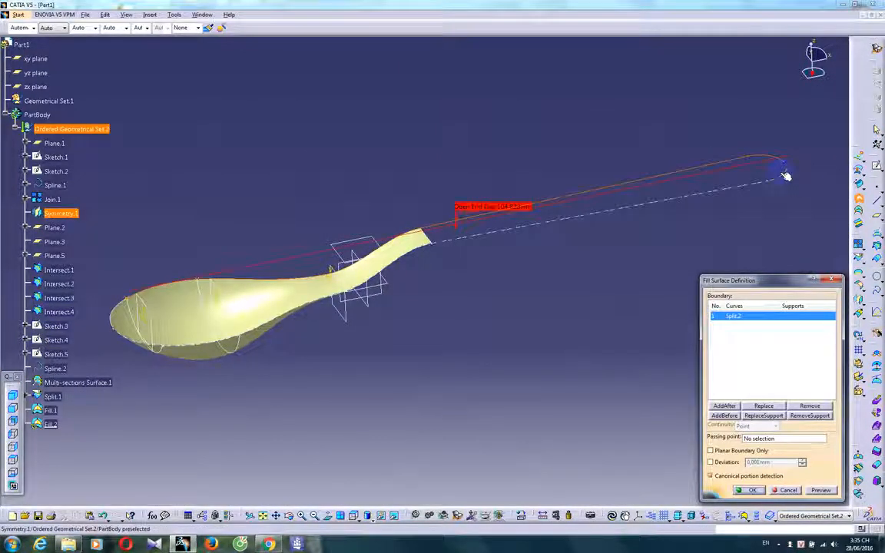
pyautogui.click(430, 237)
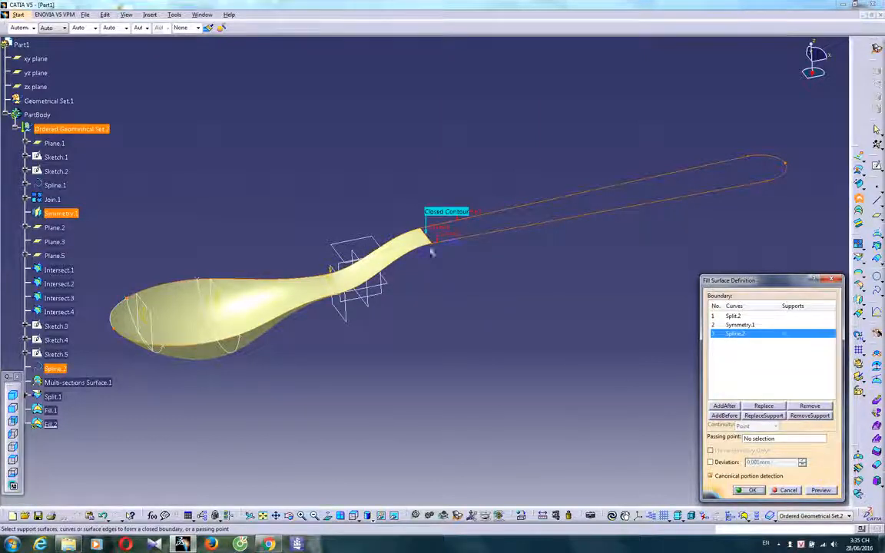
pyautogui.click(421, 244)
pyautogui.click(822, 490)
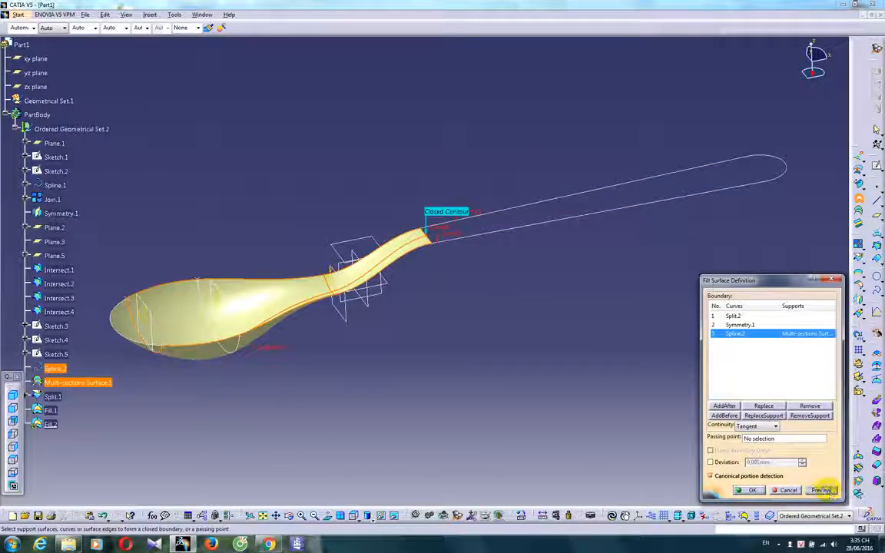
pyautogui.click(751, 490)
# Step: Join Fill.2, Fill.1 and Multi-sections Surface.1 into one spoon surface
pyautogui.moveTo(428, 371); pyautogui.dragTo(547, 320, button='middle')
pyautogui.scroll(-3, 104, 271)
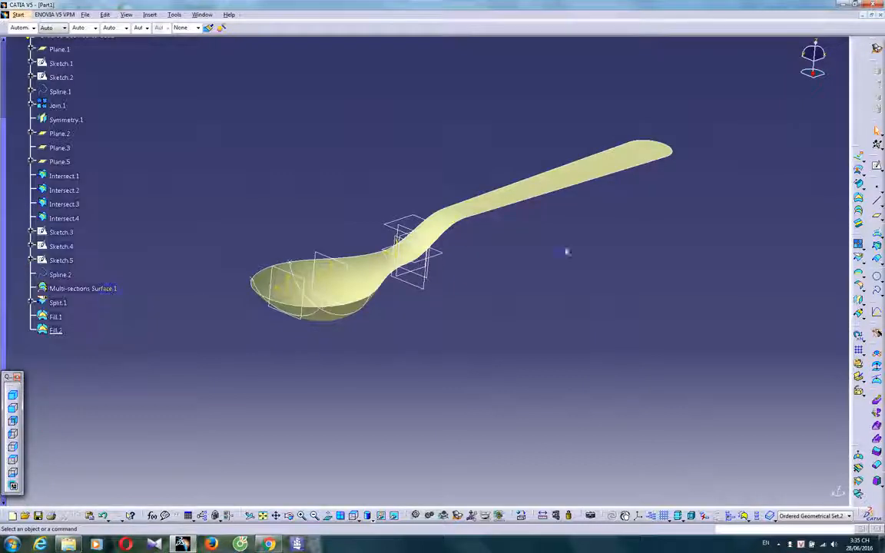
pyautogui.click(859, 245)
pyautogui.click(58, 331)
pyautogui.click(60, 318)
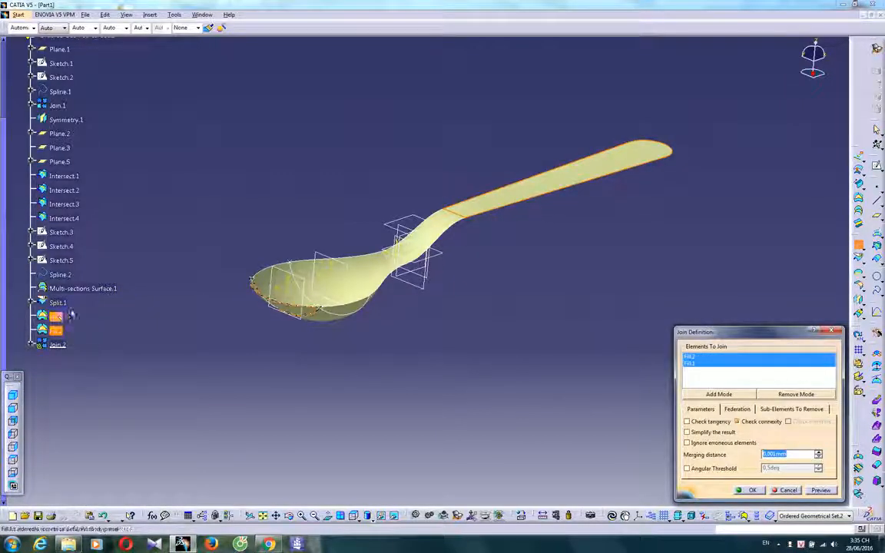
pyautogui.click(81, 288)
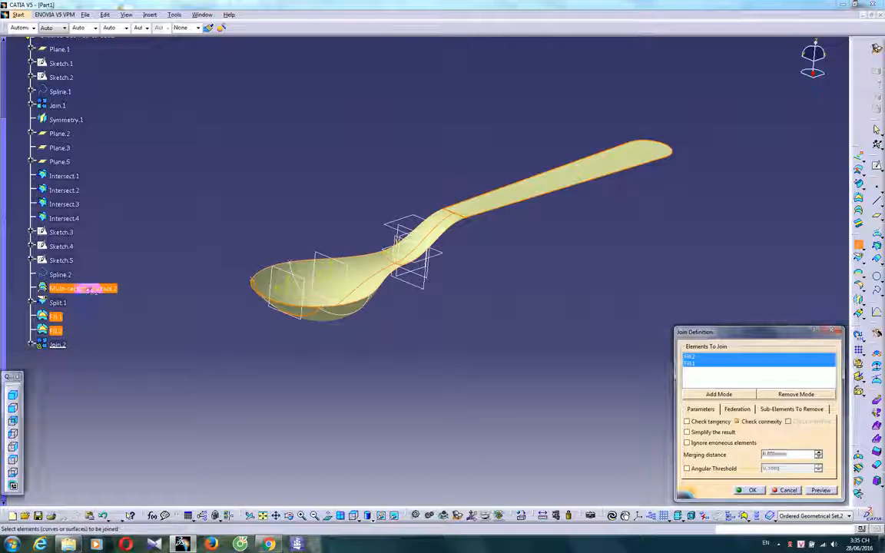
pyautogui.click(752, 491)
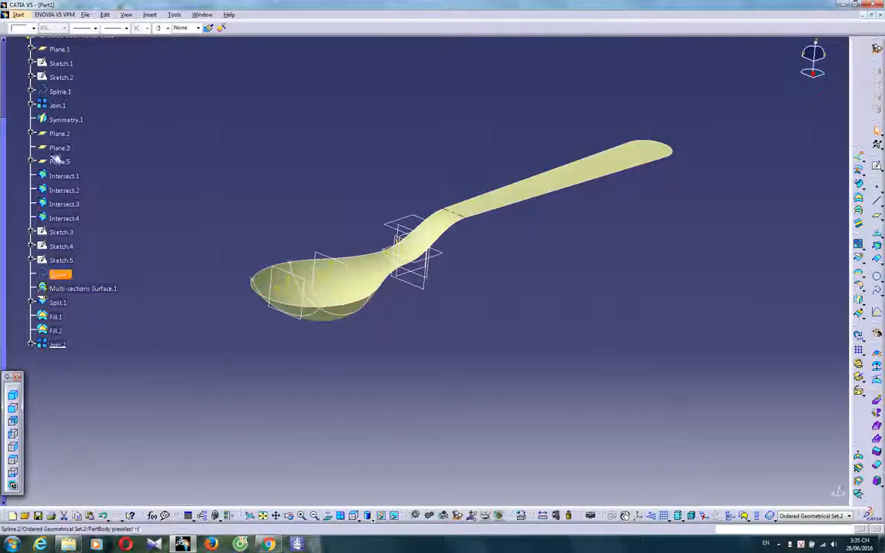
# Step: Hide the construction elements from Plane.1 through Spline.2, along with the remaining outline curves on the bowl
pyautogui.scroll(1, 139, 173)
pyautogui.keyDown('shift'); pyautogui.click(58, 97); pyautogui.keyUp('shift')
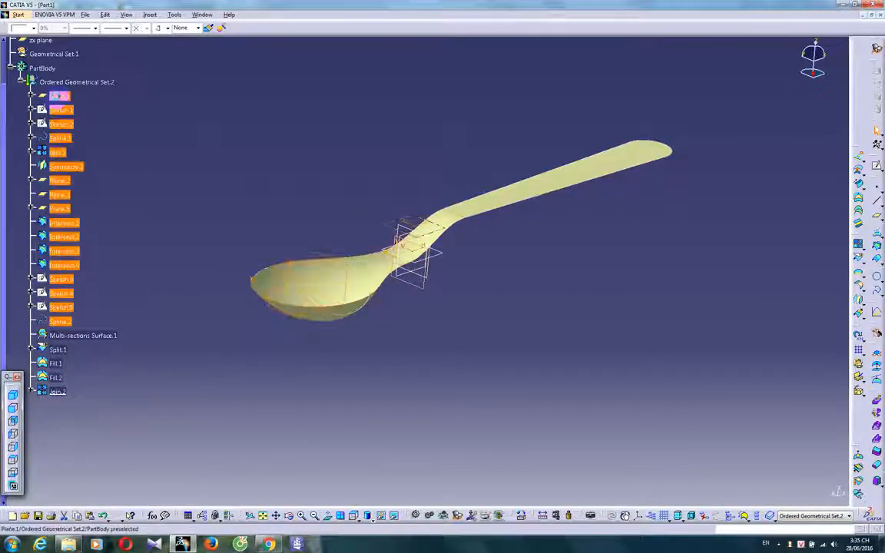
pyautogui.rightClick(57, 97)
pyautogui.click(79, 126)
pyautogui.click(315, 353)
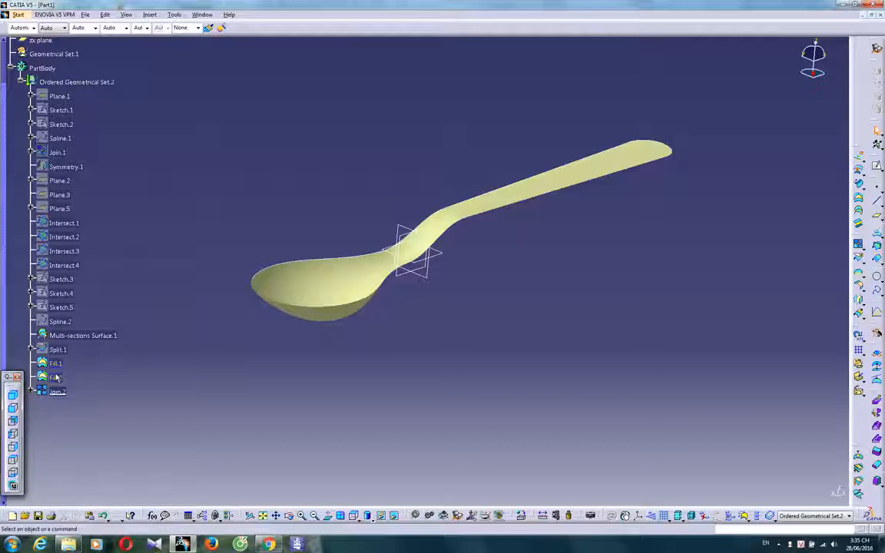
pyautogui.rightClick(284, 268)
pyautogui.click(295, 294)
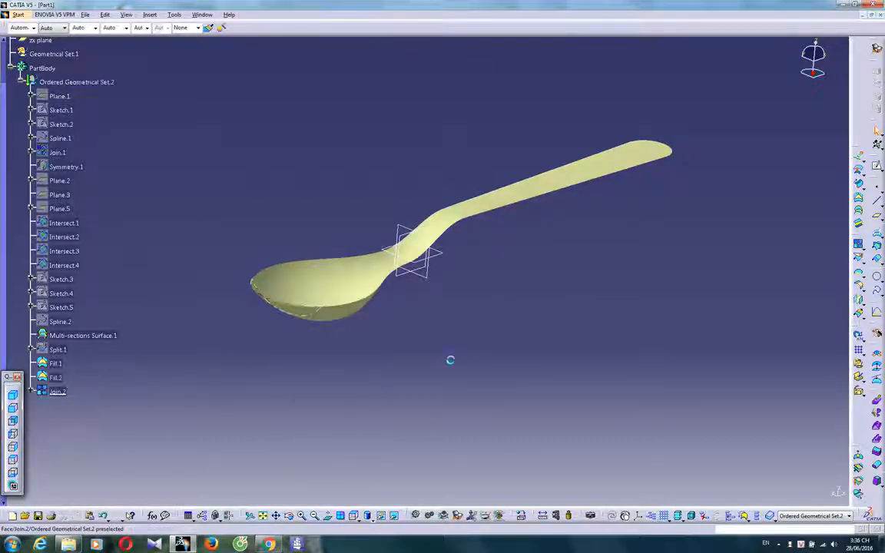
# Step: Thicken Join.2 with a first offset of 2.5 mm and a second offset of 0 mm
pyautogui.moveTo(450, 360); pyautogui.dragTo(381, 367, button='middle')
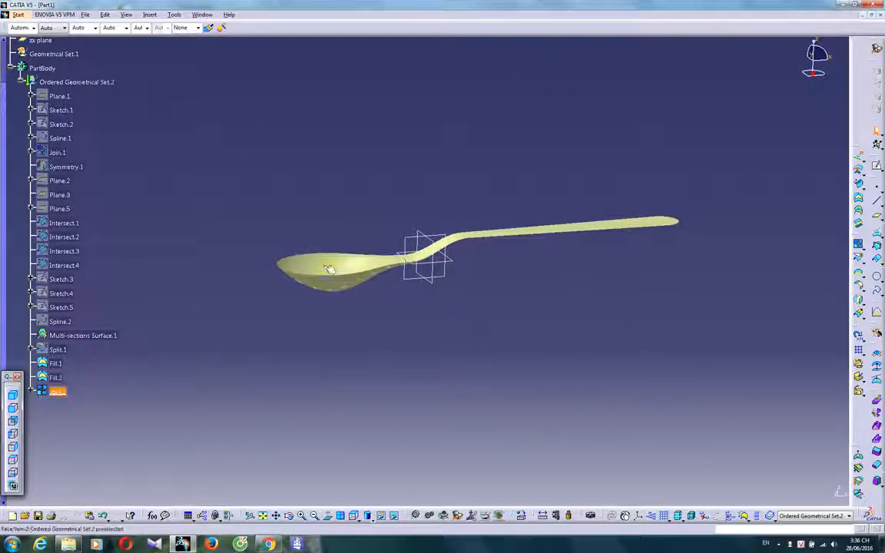
pyautogui.click(58, 392)
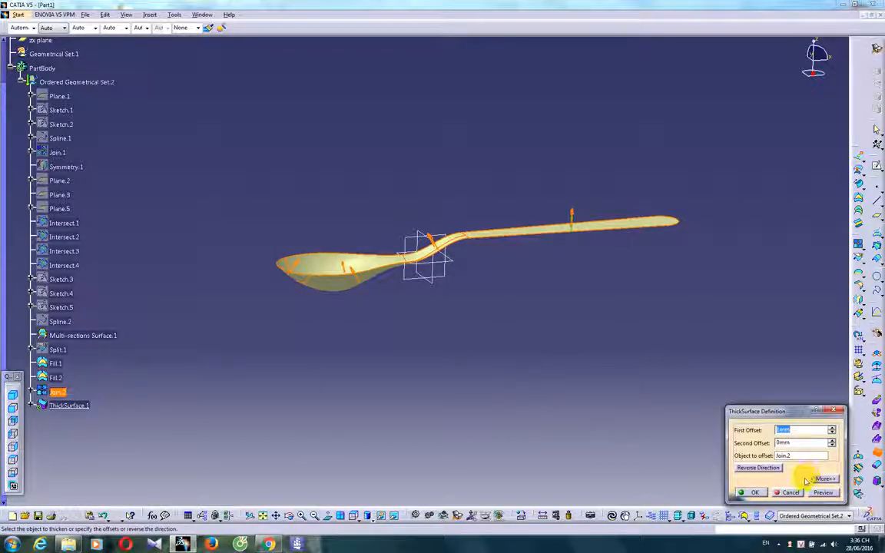
pyautogui.press('Return')
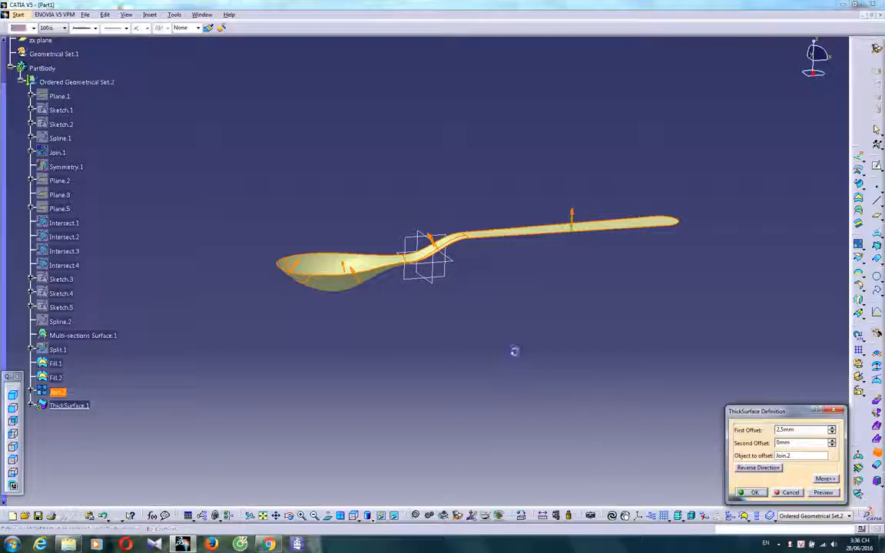
pyautogui.click(483, 343)
pyautogui.moveTo(438, 325); pyautogui.dragTo(332, 207, button='middle')
# Step: Reopen the ThickSurface.1 definition, cancel it and delete the feature
pyautogui.doubleClick(77, 408)
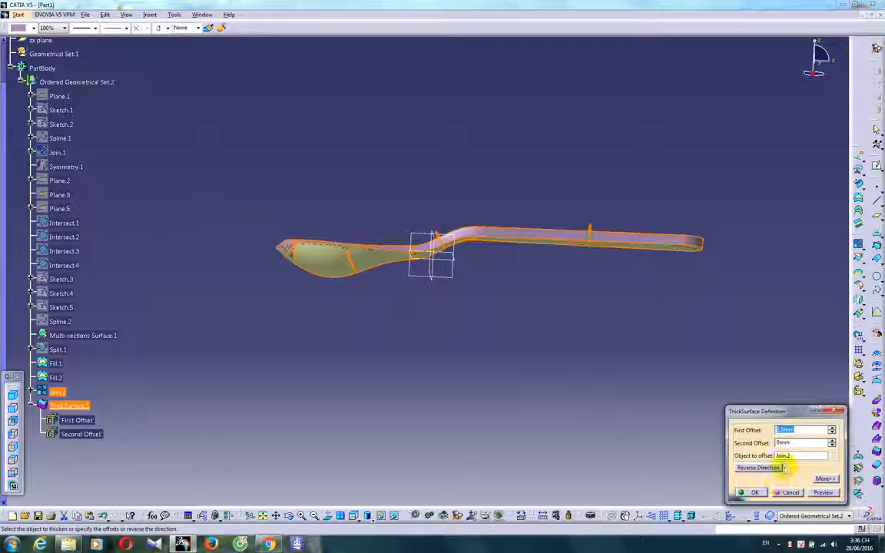
pyautogui.click(793, 493)
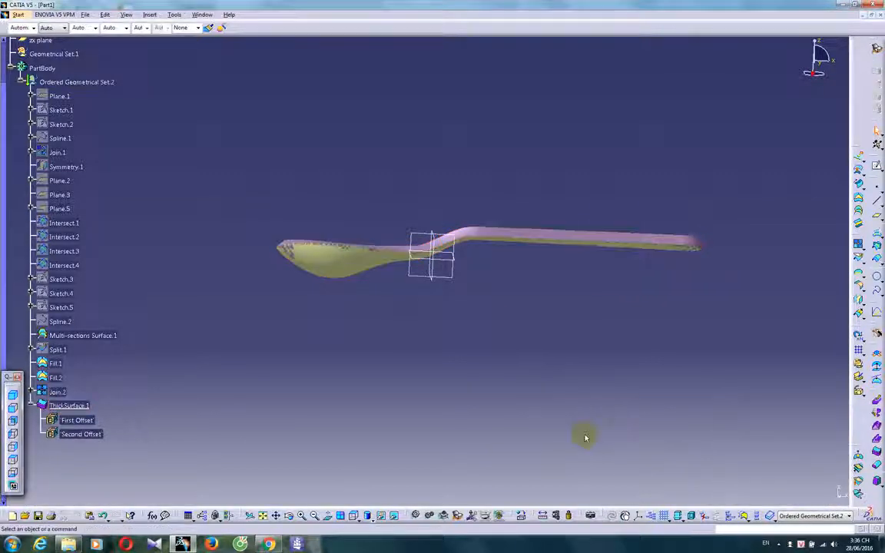
pyautogui.click(86, 407)
pyautogui.press('Delete')
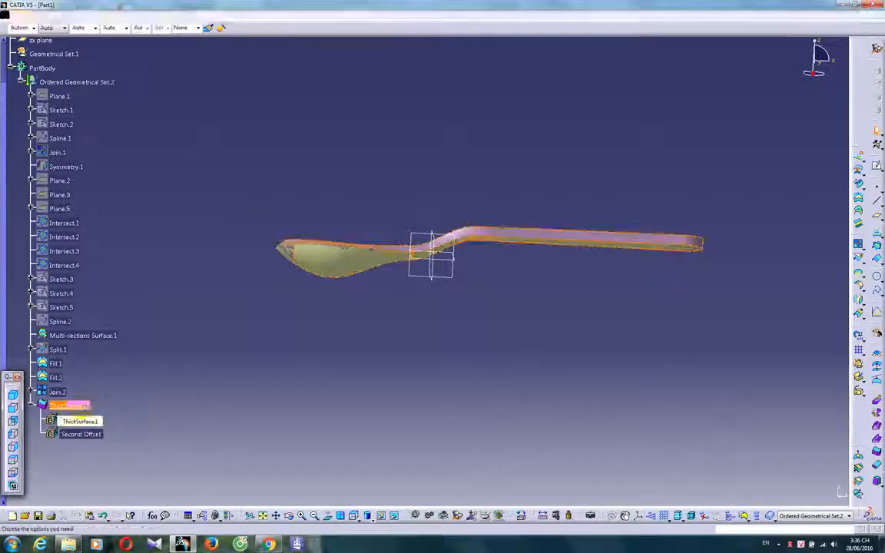
pyautogui.click(788, 490)
# Step: Switch to the Part Design workbench and thicken Join.2 into a solid with a first offset of 2.5 mm
pyautogui.click(416, 516)
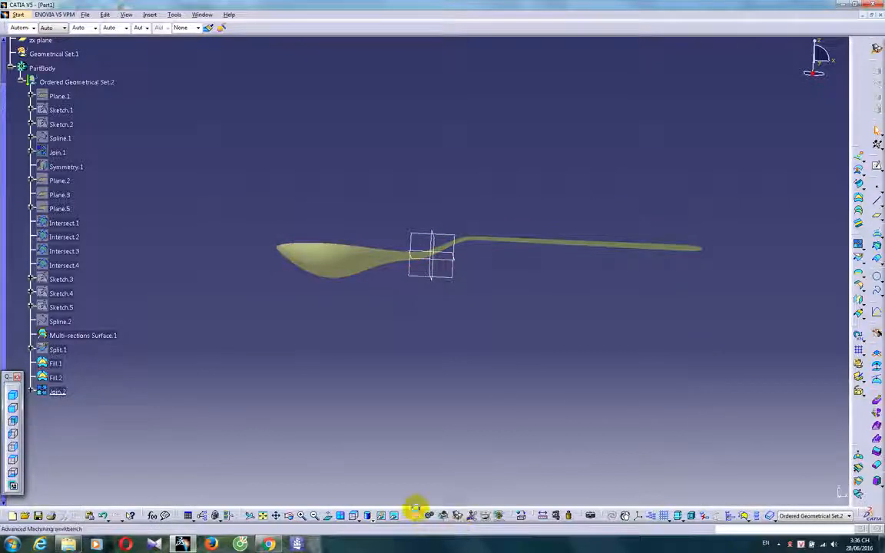
pyautogui.moveTo(340, 315); pyautogui.dragTo(381, 409, button='middle')
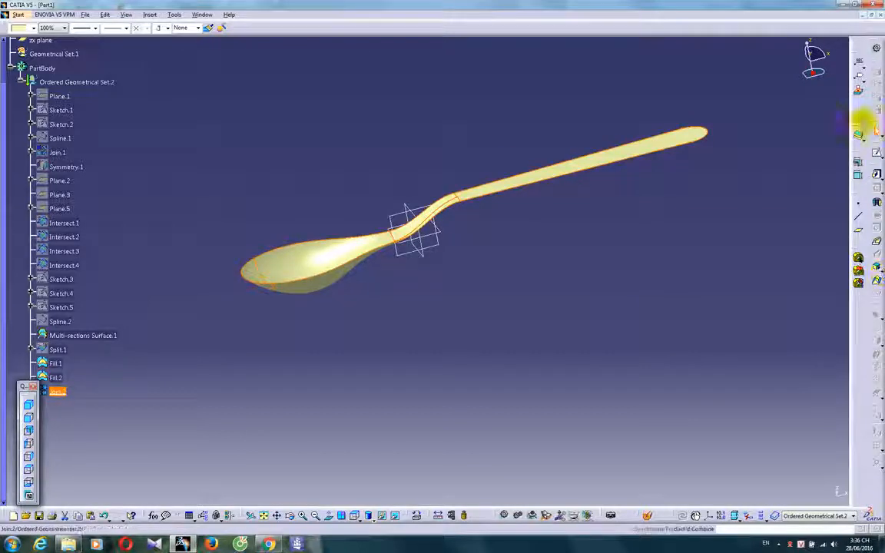
pyautogui.click(859, 135)
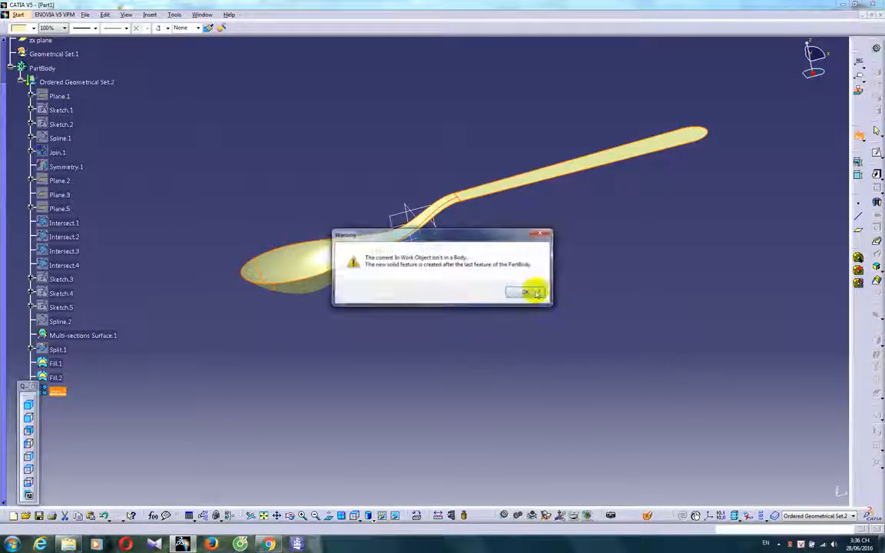
pyautogui.click(535, 293)
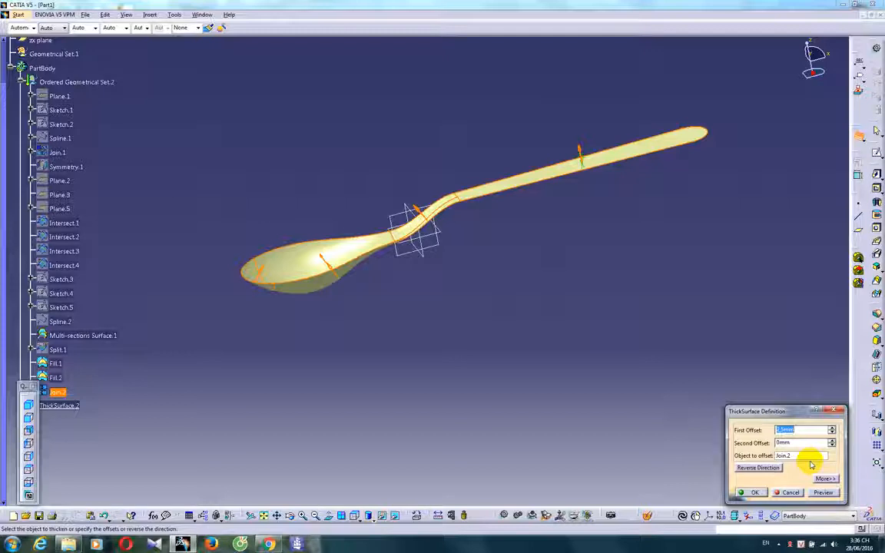
pyautogui.press('Return')
# Step: Hide the joined surface Join.2 so only the solid spoon is displayed
pyautogui.moveTo(512, 318); pyautogui.dragTo(529, 295, button='middle')
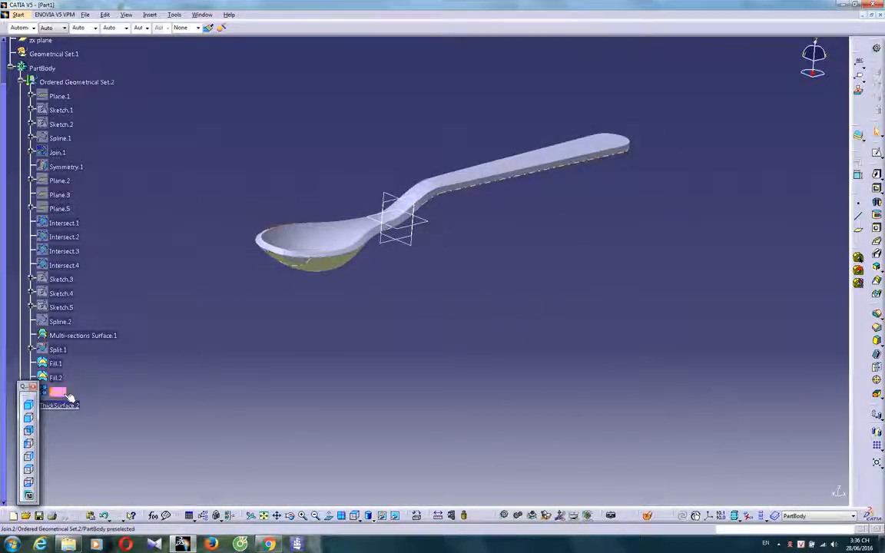
pyautogui.rightClick(58, 392)
pyautogui.click(104, 232)
pyautogui.moveTo(445, 304); pyautogui.dragTo(473, 326, button='middle')
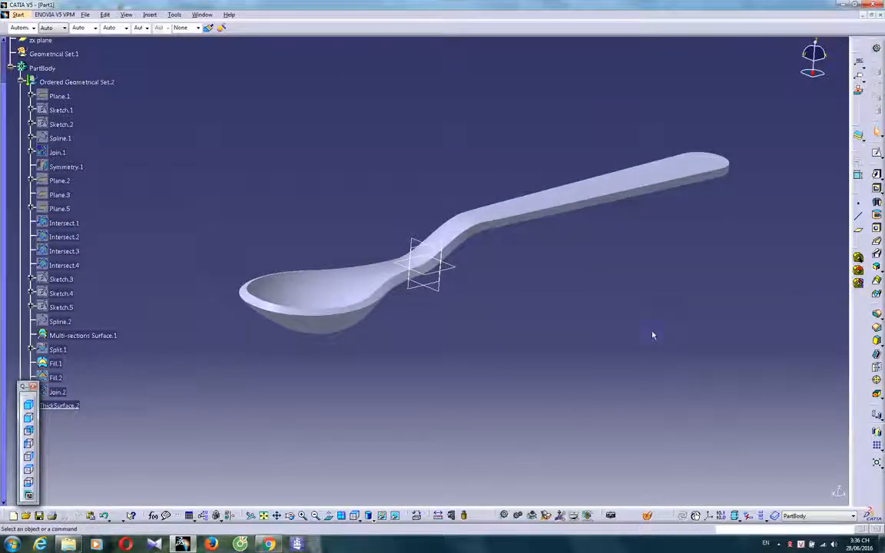
# Step: Edit ThickSurface.2, reversing the offset direction and setting the first offset to 1.5 mm
pyautogui.moveTo(634, 329); pyautogui.dragTo(513, 264, button='middle')
pyautogui.scroll(-1, 171, 377)
pyautogui.click(60, 360)
pyautogui.doubleClick(61, 360)
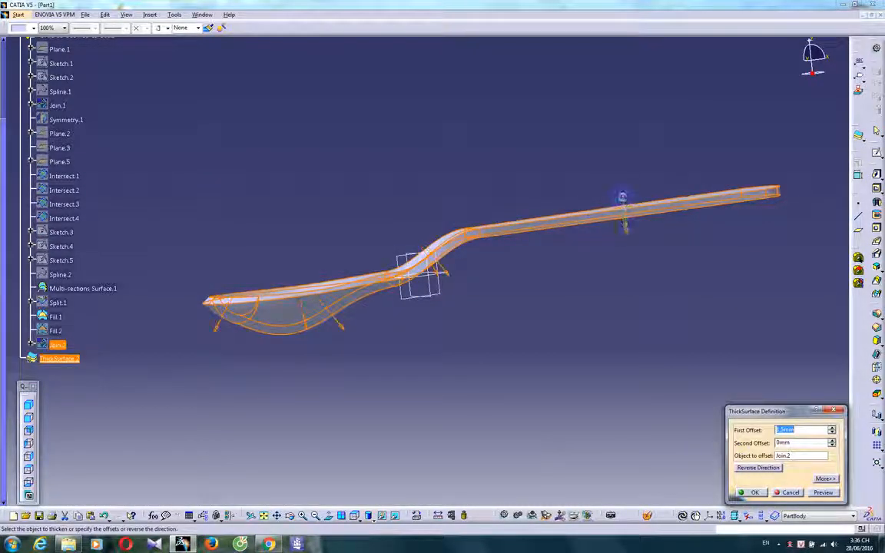
pyautogui.click(824, 493)
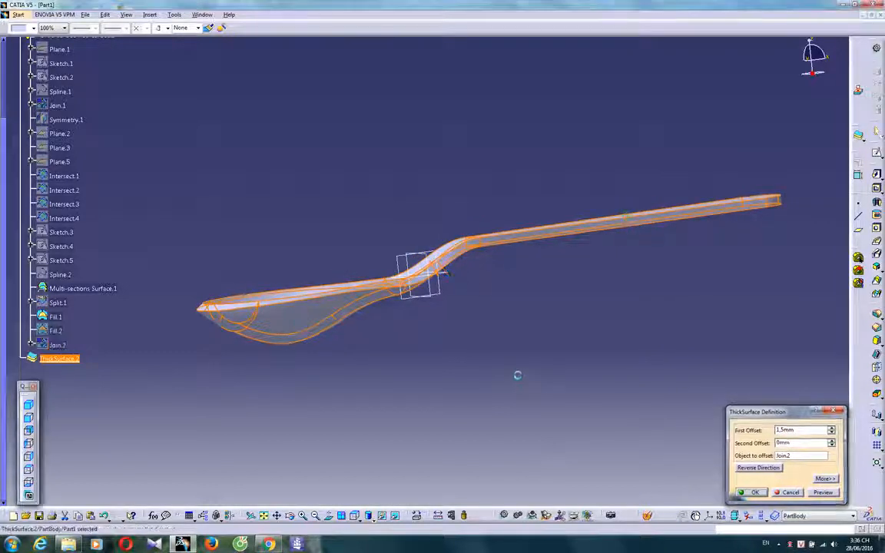
# Step: Fillet the inner rim edge of the bowl and neck and the edges of the handle's top face with a 0.5 mm radius
pyautogui.moveTo(436, 352)
pyautogui.mouseDown(button='middle')
pyautogui.moveTo(537, 447)
pyautogui.moveTo(513, 449)
pyautogui.moveTo(503, 430)
pyautogui.mouseUp(button='middle')
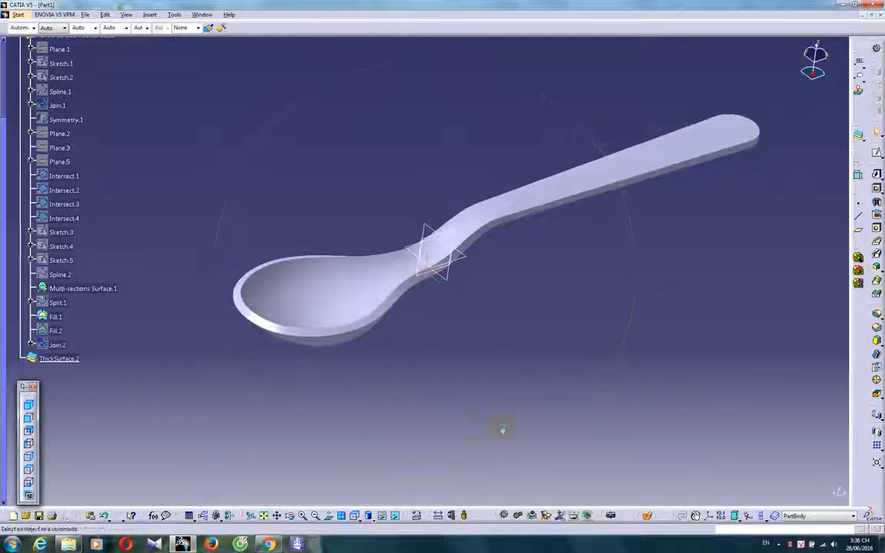
pyautogui.click(876, 308)
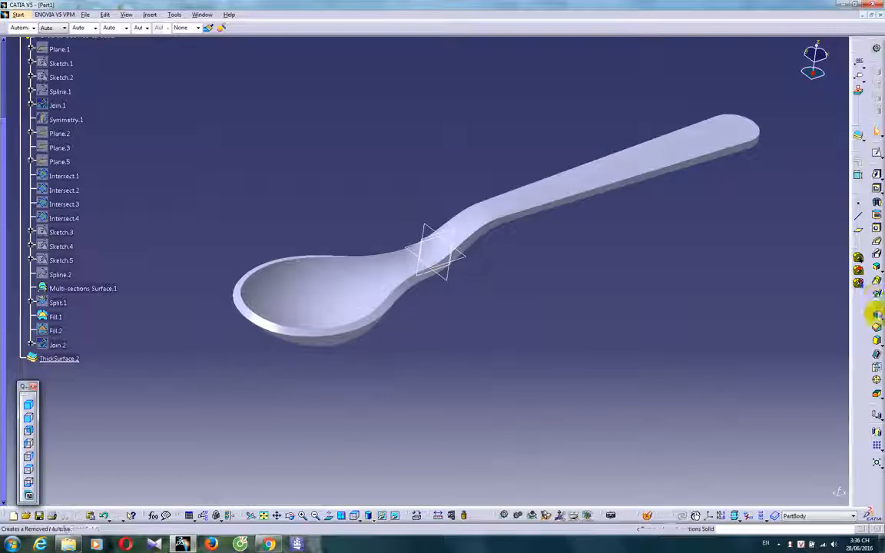
pyautogui.click(384, 308)
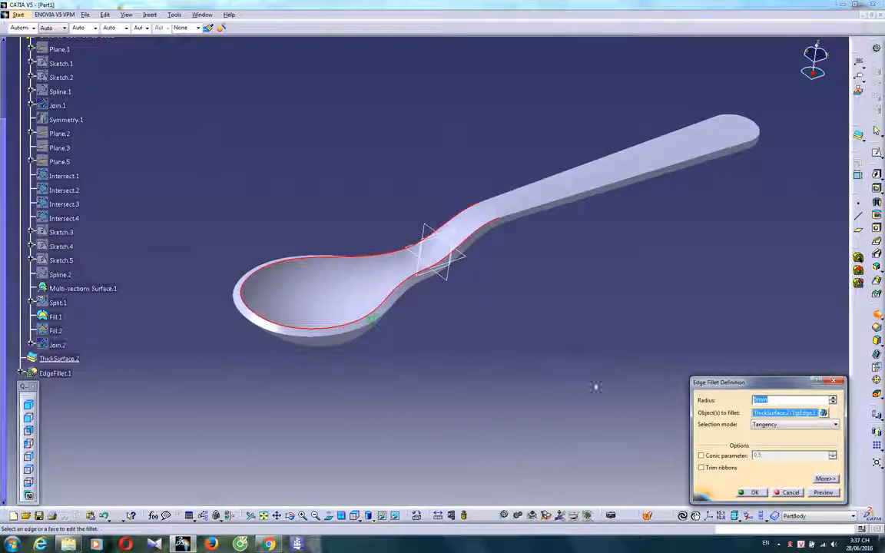
pyautogui.click(523, 213)
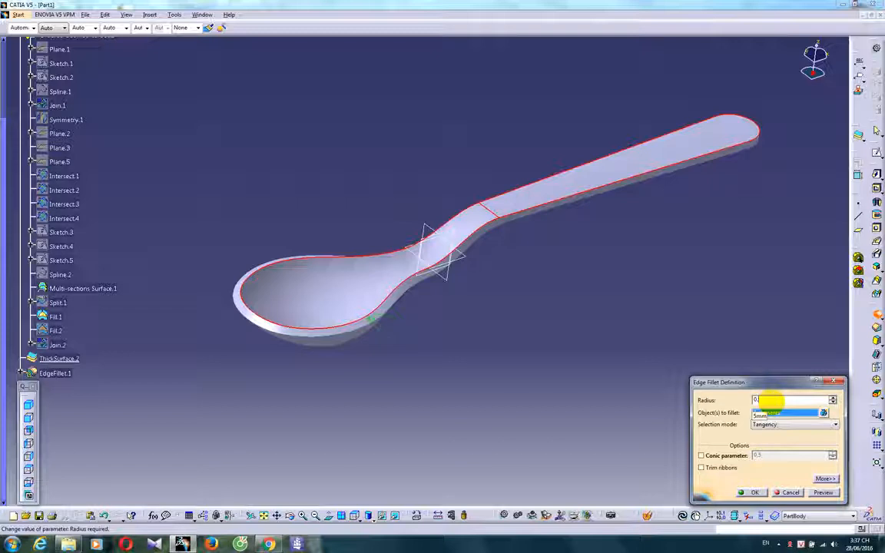
pyautogui.press('Return')
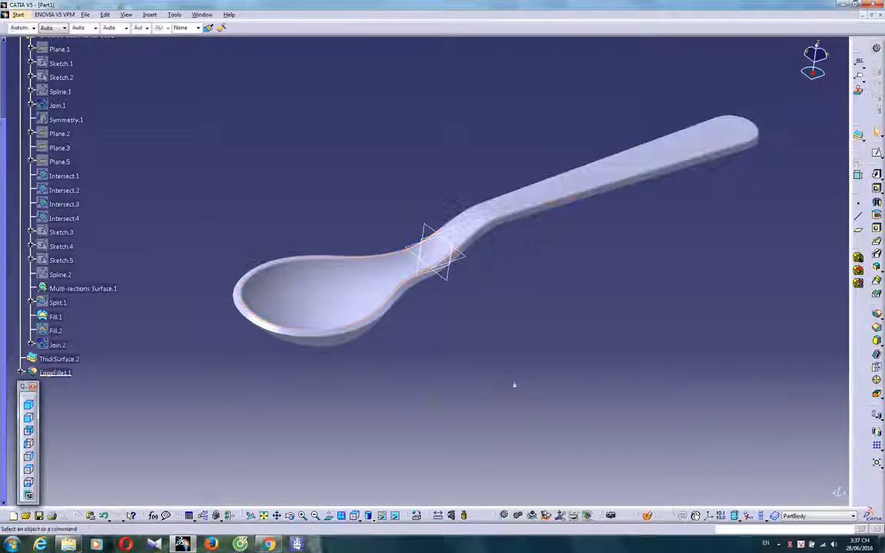
# Step: Fillet the outer rim edge of the bowl and neck and the edges of the handle's underside with a 0.5 mm radius
pyautogui.click(876, 315)
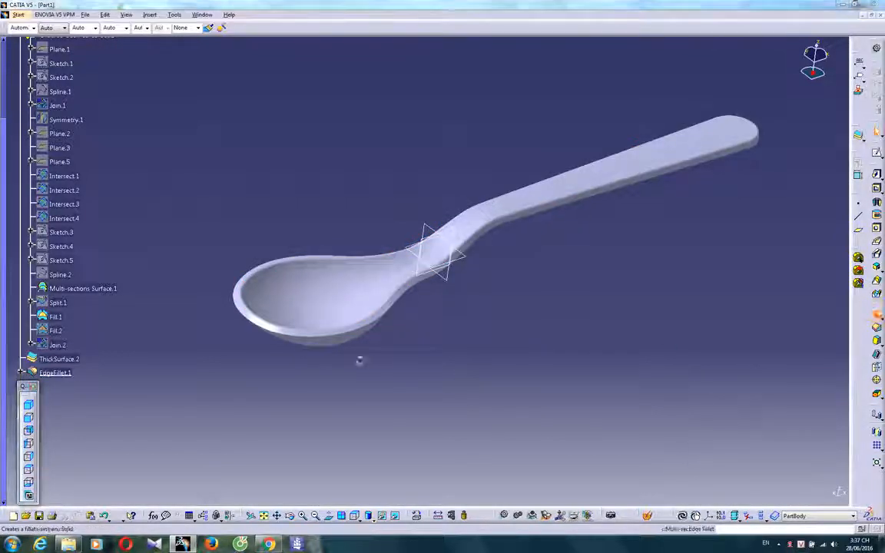
pyautogui.click(354, 331)
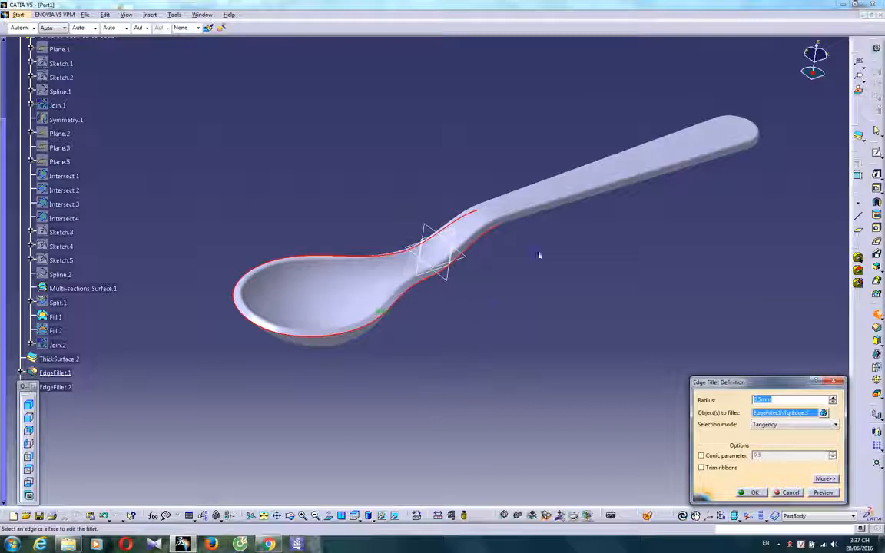
pyautogui.click(535, 210)
pyautogui.moveTo(643, 281); pyautogui.dragTo(494, 172, button='middle')
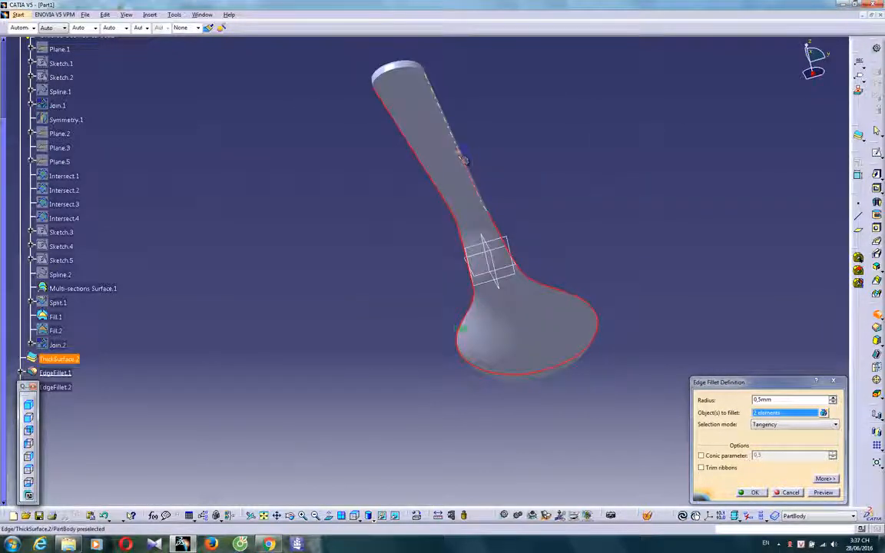
pyautogui.click(376, 74)
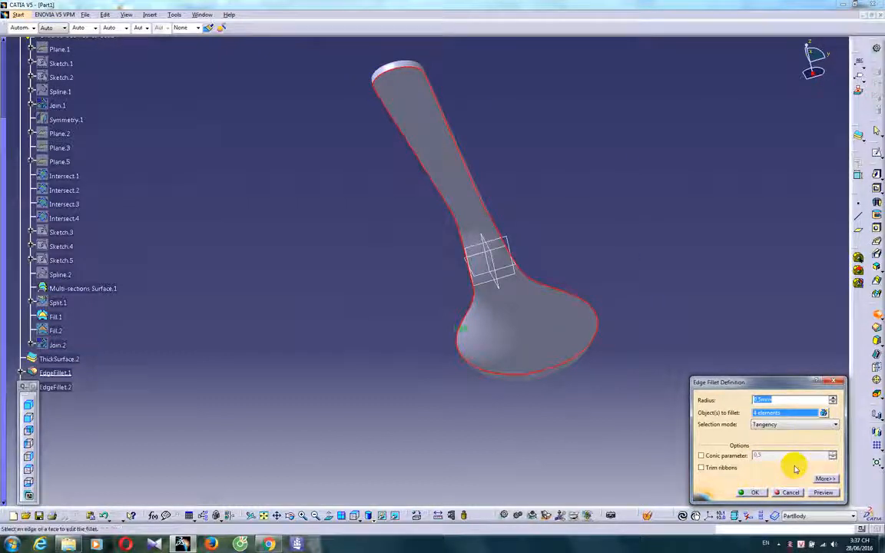
pyautogui.press('Return')
pyautogui.moveTo(336, 306); pyautogui.dragTo(588, 361, button='middle')
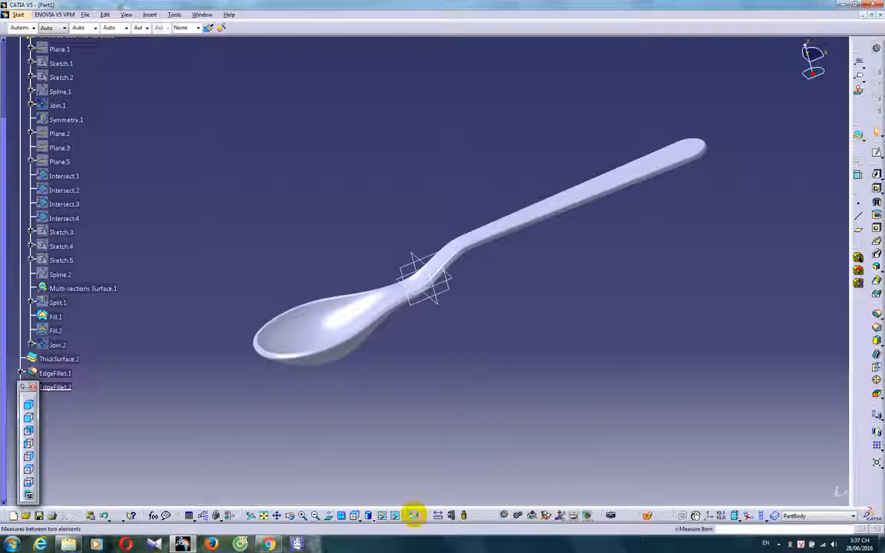
# Step: Apply the Aluminium material from the metal library to the solid spoon via ThickSurface.2
pyautogui.click(413, 515)
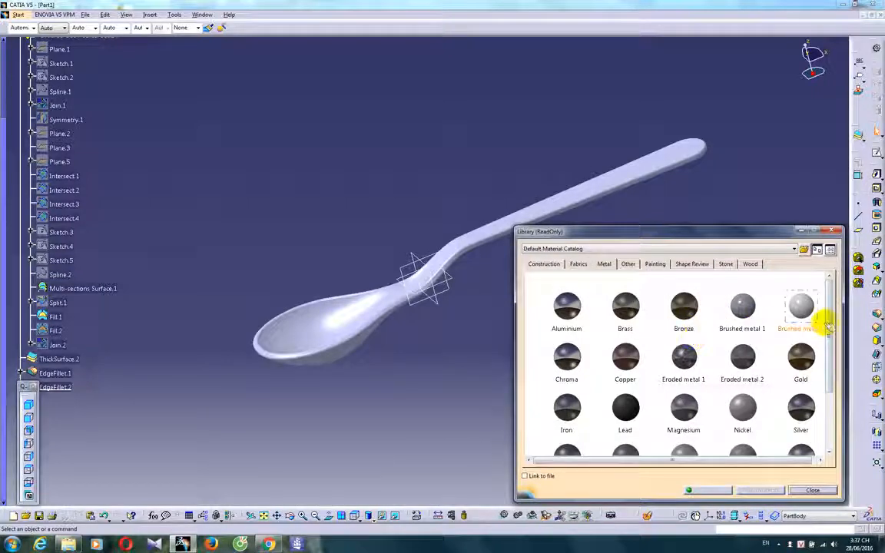
pyautogui.moveTo(829, 325)
pyautogui.mouseDown()
pyautogui.moveTo(828, 335)
pyautogui.moveTo(829, 324)
pyautogui.mouseUp()
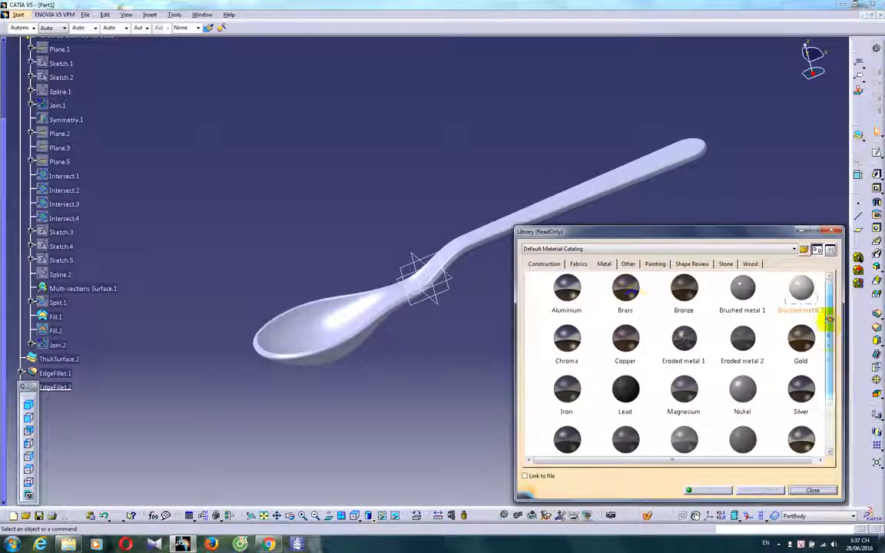
pyautogui.click(574, 300)
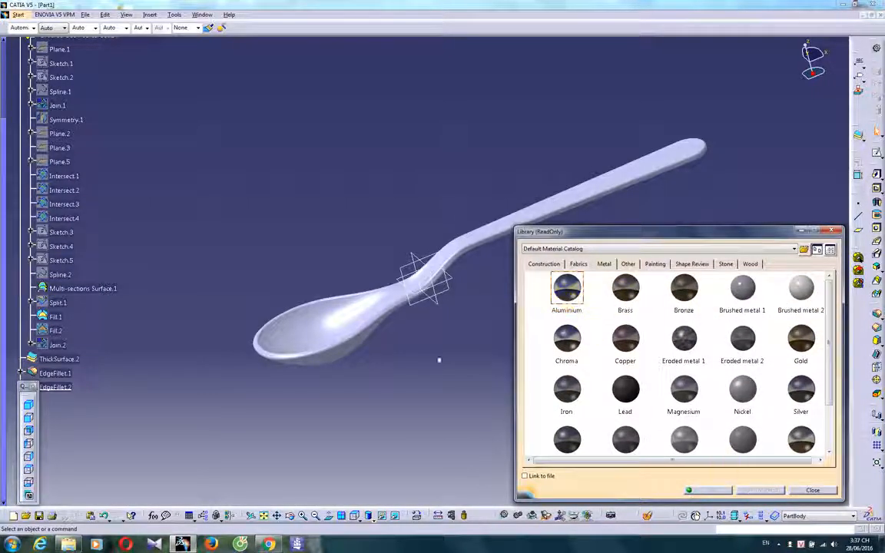
pyautogui.click(59, 359)
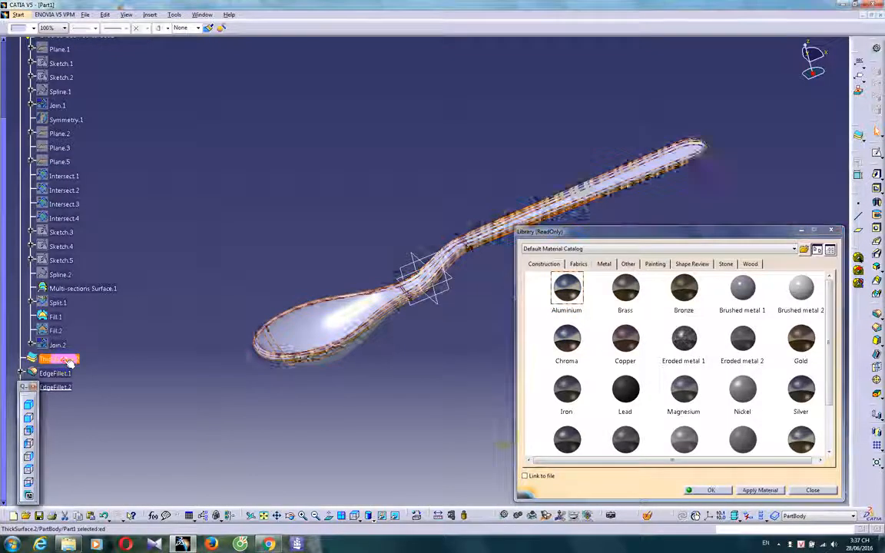
pyautogui.click(768, 490)
pyautogui.click(711, 490)
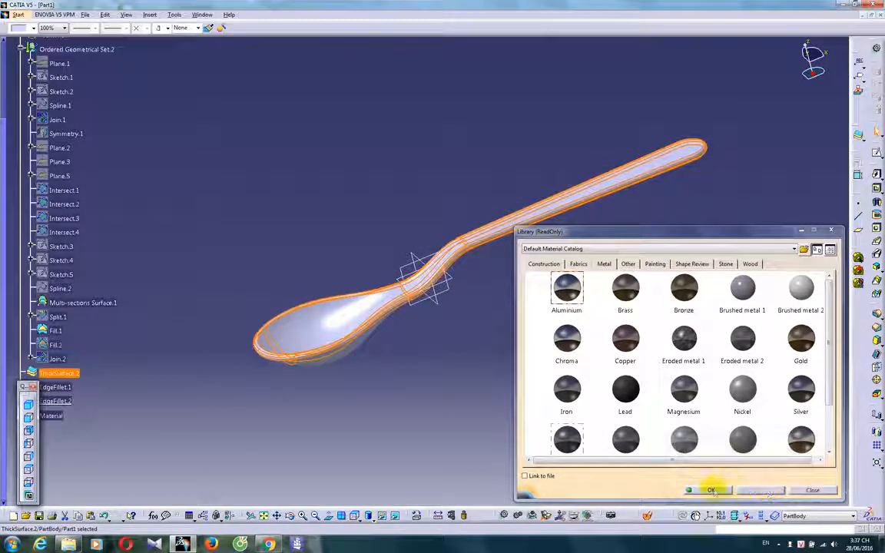
pyautogui.click(461, 405)
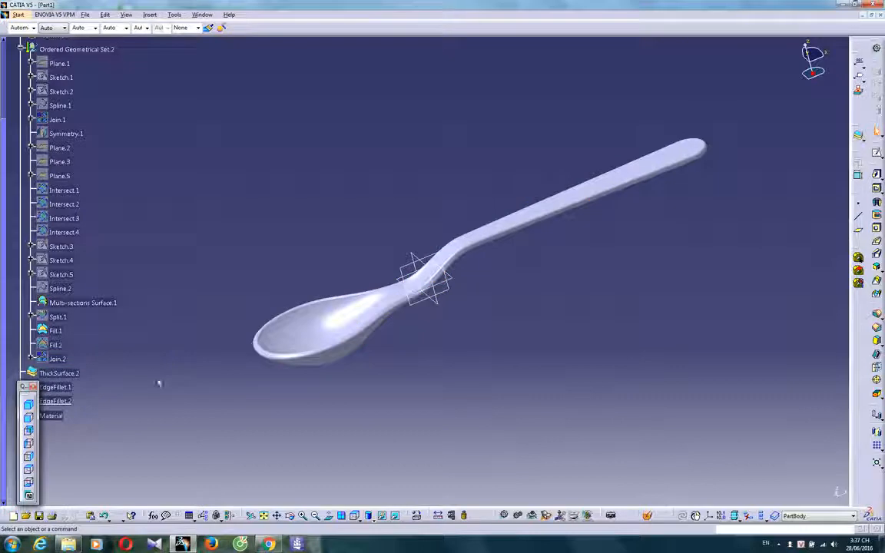
# Step: Display the spoon shaded with its material and open the scene selection of the render tool
pyautogui.click(377, 520)
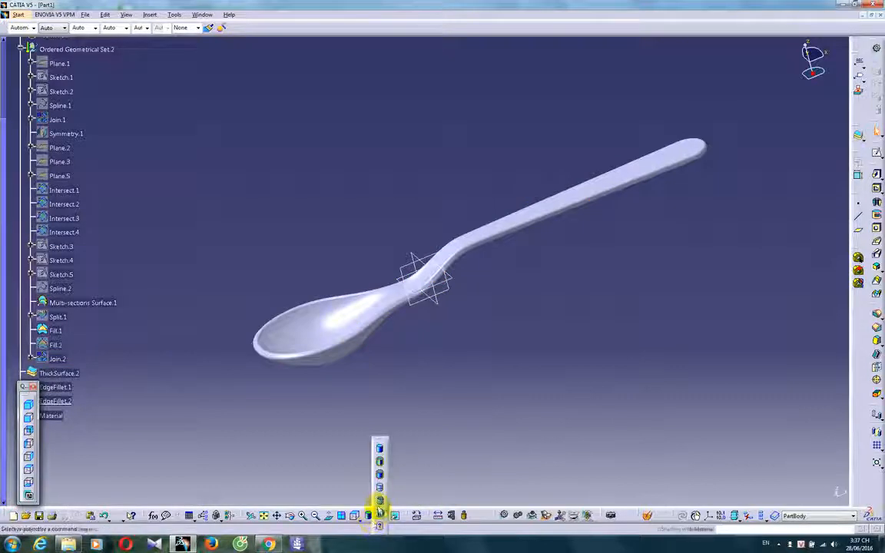
pyautogui.click(380, 502)
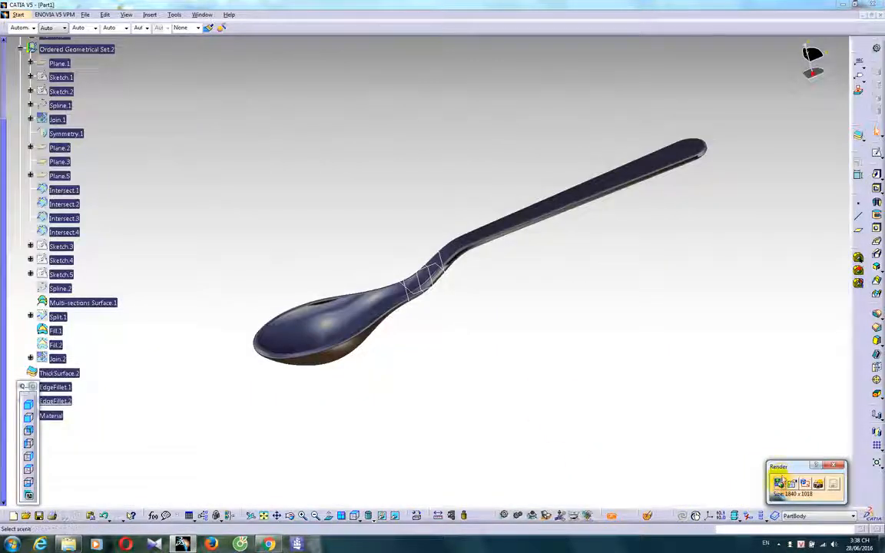
pyautogui.click(780, 483)
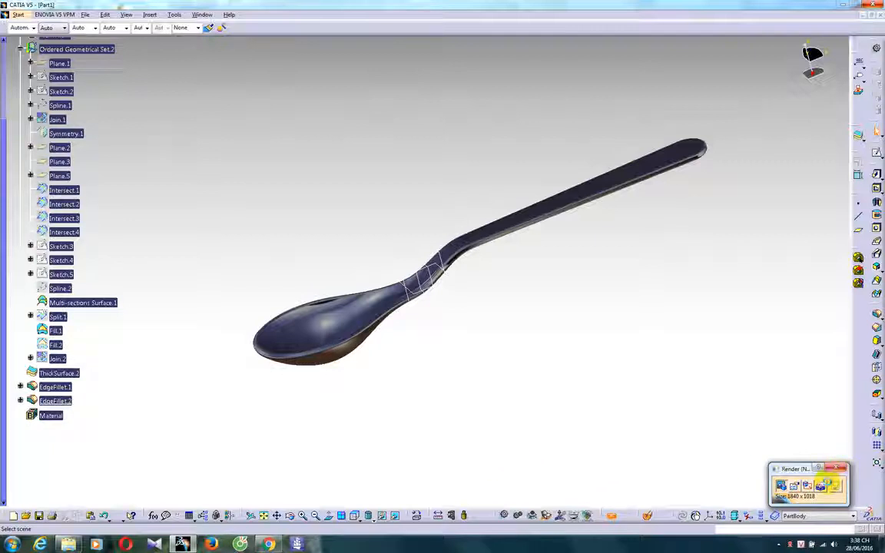
pyautogui.click(837, 468)
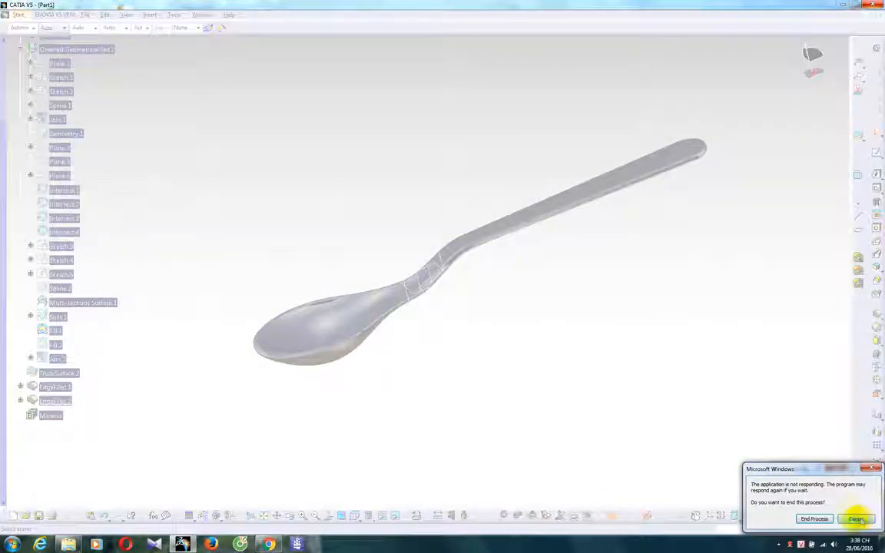
pyautogui.click(855, 520)
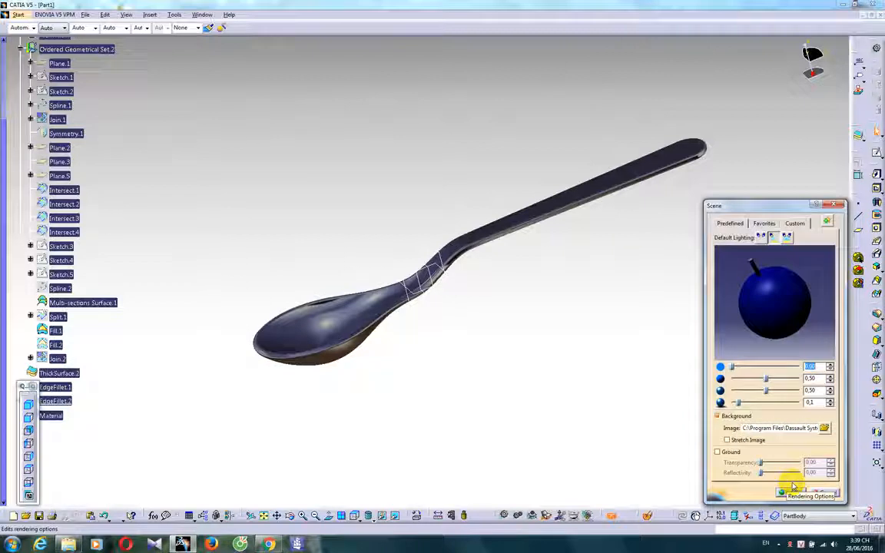
# Step: Try the predefined Kitchen scene as the render environment and orient the spoon against it
pyautogui.moveTo(757, 270); pyautogui.dragTo(790, 281)
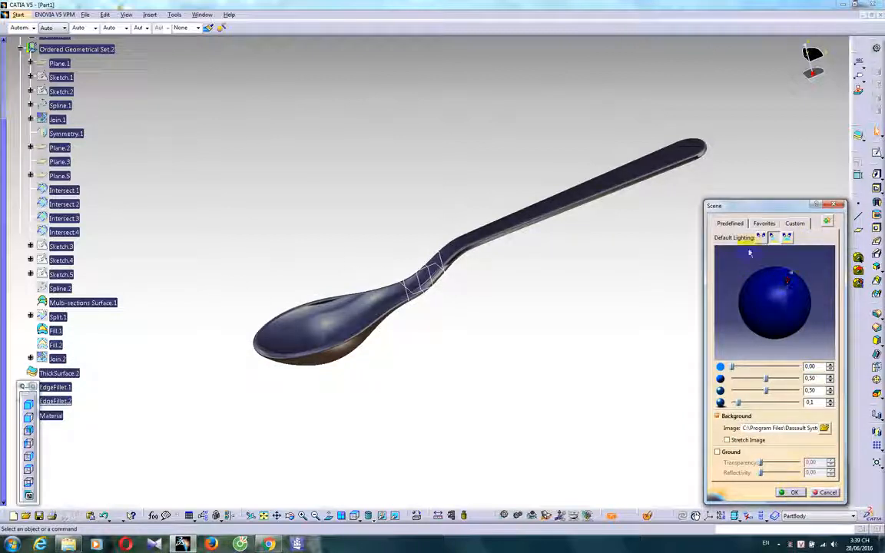
pyautogui.click(730, 223)
pyautogui.moveTo(831, 254); pyautogui.dragTo(834, 286)
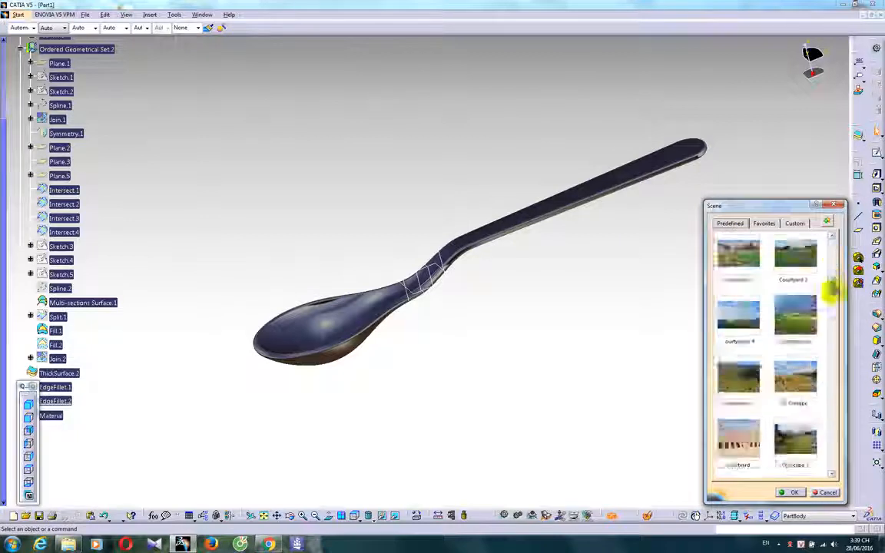
pyautogui.moveTo(840, 335); pyautogui.dragTo(863, 345)
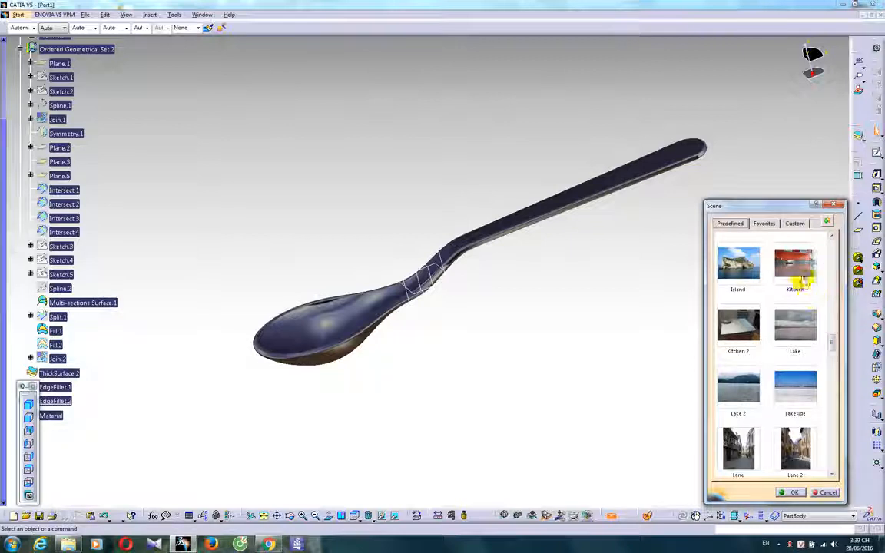
pyautogui.moveTo(832, 339)
pyautogui.mouseDown()
pyautogui.moveTo(833, 358)
pyautogui.moveTo(832, 336)
pyautogui.mouseUp()
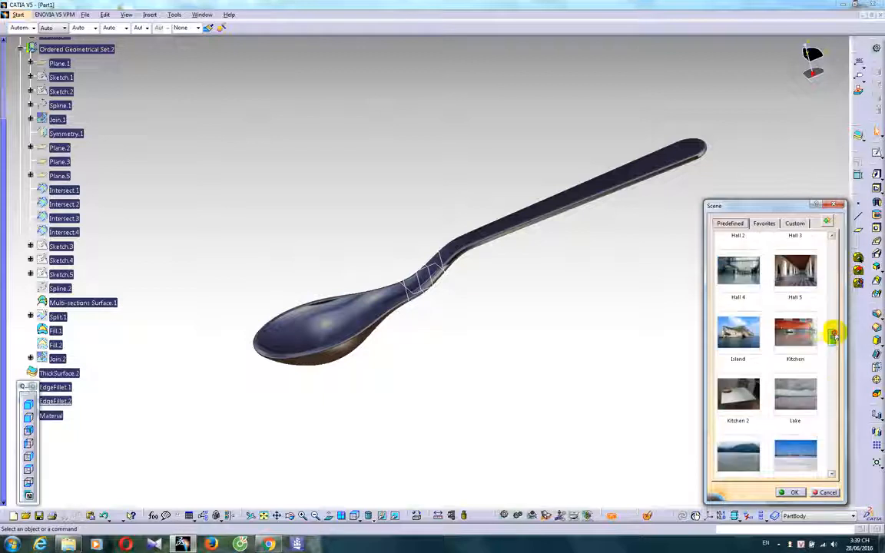
pyautogui.click(788, 333)
pyautogui.moveTo(488, 354); pyautogui.dragTo(344, 367, button='middle')
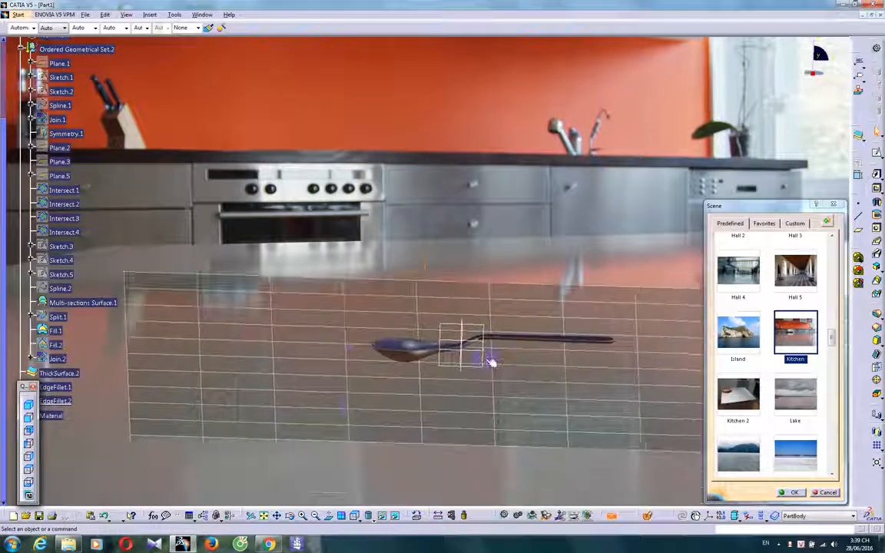
# Step: Try the predefined Kitchen 2 scene and orient the spoon to lie on its table
pyautogui.click(738, 399)
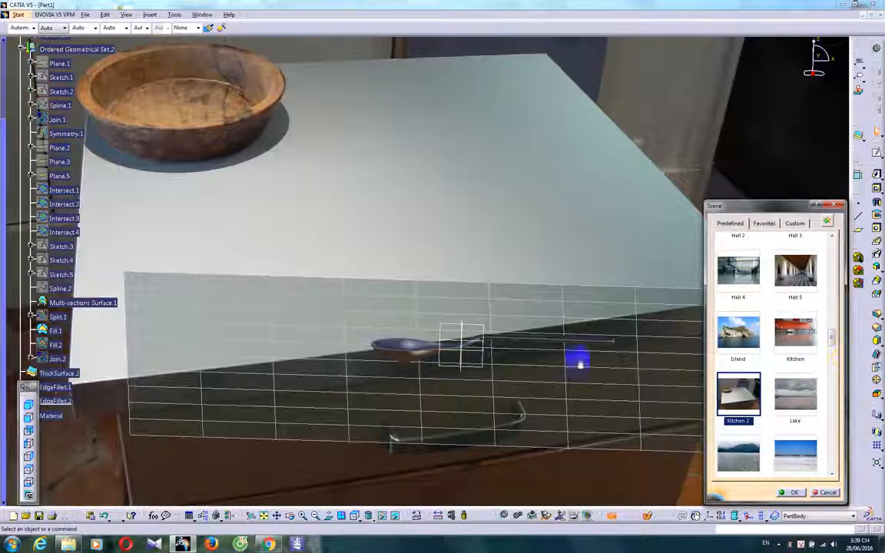
pyautogui.moveTo(492, 245); pyautogui.dragTo(332, 291, button='middle')
pyautogui.moveTo(423, 291); pyautogui.dragTo(523, 321, button='middle')
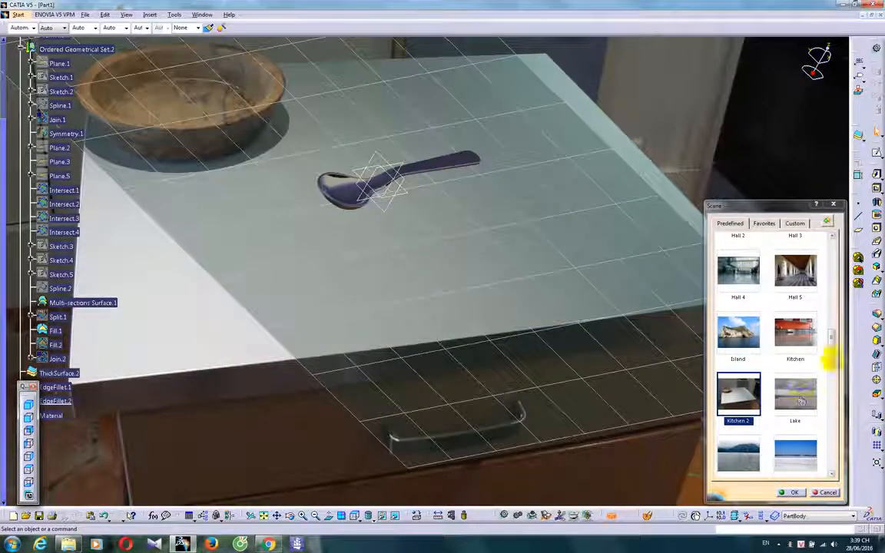
# Step: Apply the predefined Default scene, render the spoon from an angled viewpoint, and close the render tool
pyautogui.moveTo(832, 344)
pyautogui.mouseDown()
pyautogui.moveTo(828, 466)
pyautogui.moveTo(826, 238)
pyautogui.moveTo(834, 360)
pyautogui.mouseUp()
pyautogui.click(740, 316)
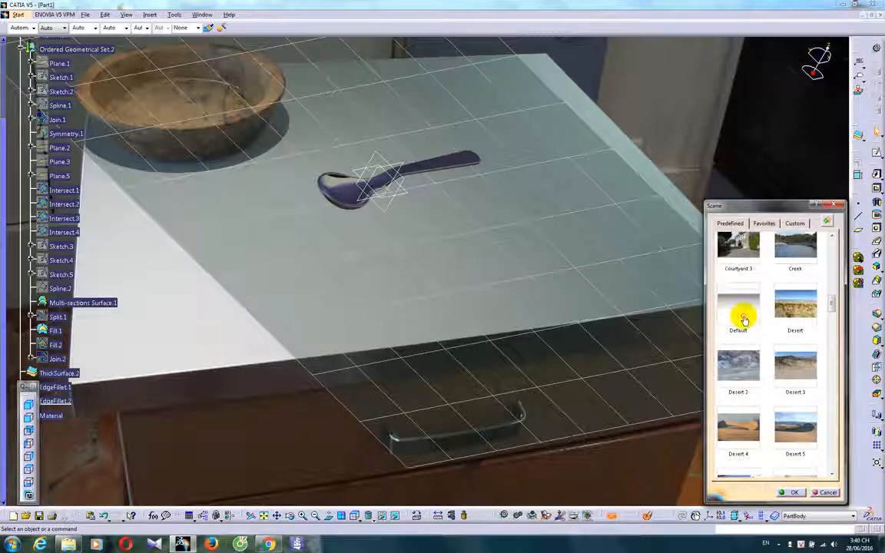
pyautogui.moveTo(537, 233); pyautogui.dragTo(585, 294, button='middle')
pyautogui.moveTo(522, 328); pyautogui.dragTo(554, 354, button='middle')
pyautogui.click(804, 494)
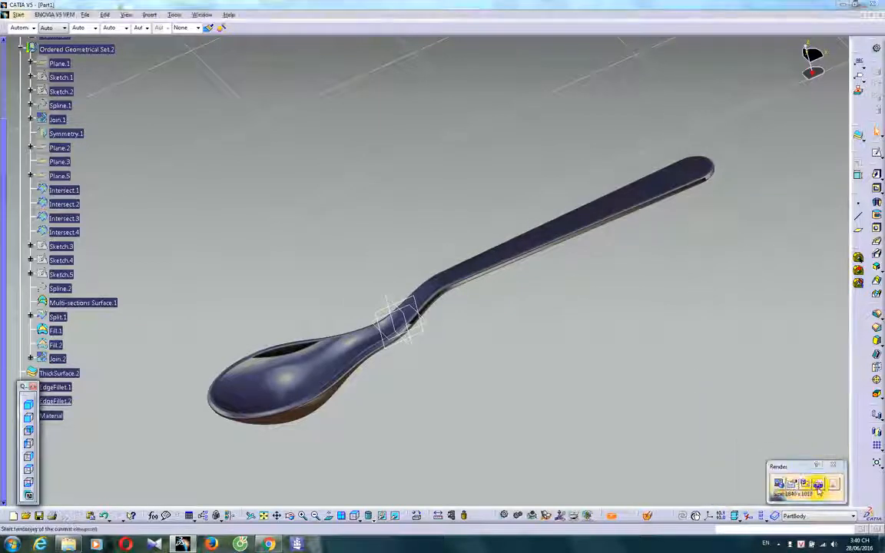
pyautogui.click(817, 484)
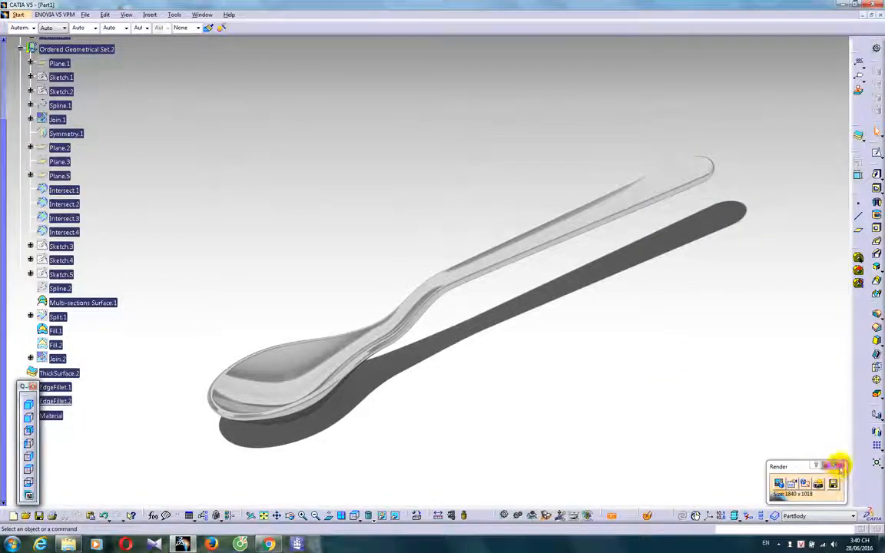
pyautogui.click(834, 465)
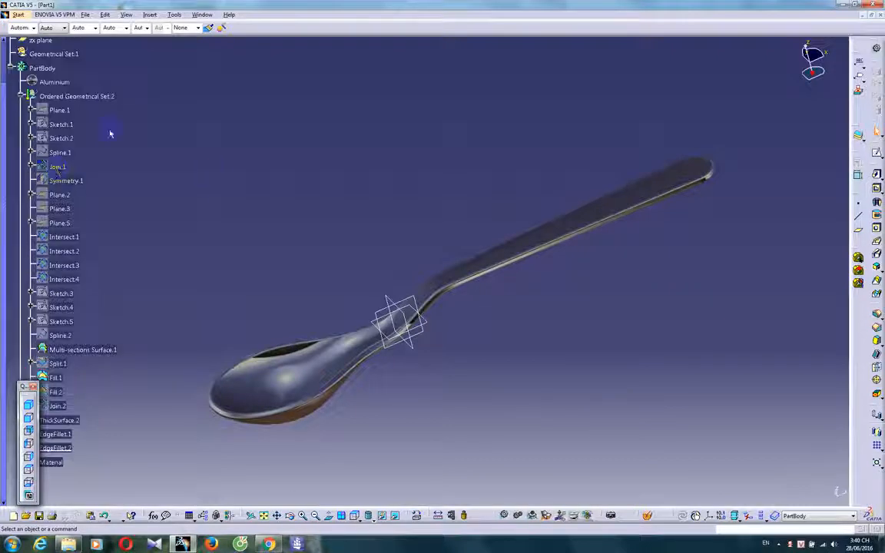
# Step: Show Plane.1 and set its offset from the xy plane to 2 mm
pyautogui.rightClick(71, 113)
pyautogui.click(91, 140)
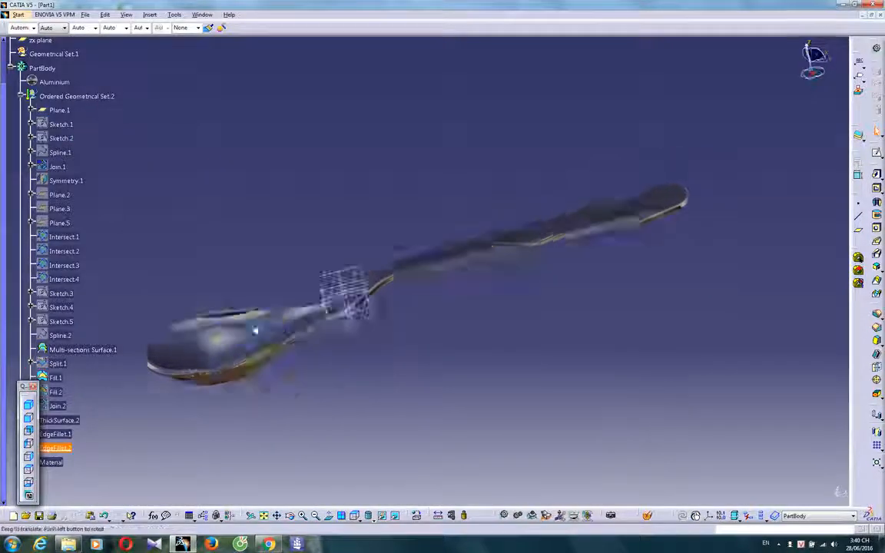
pyautogui.doubleClick(62, 111)
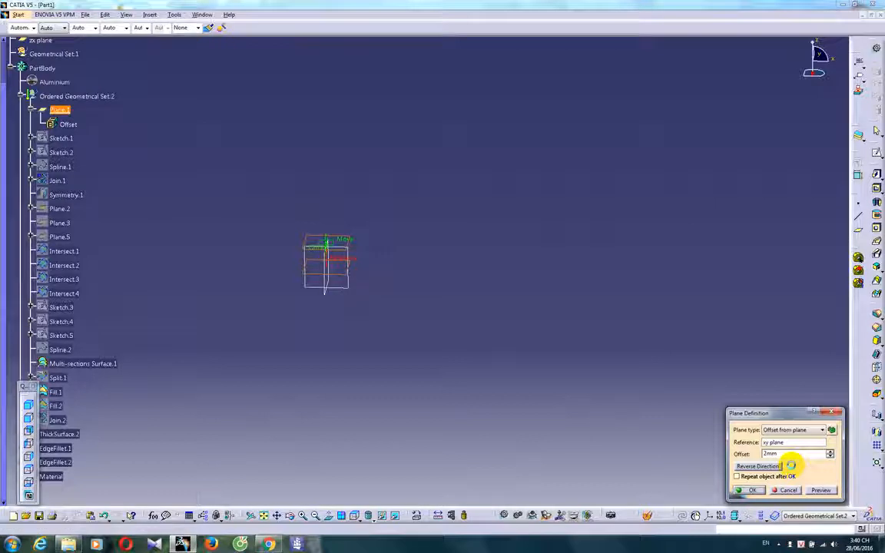
pyautogui.moveTo(325, 429); pyautogui.dragTo(193, 208, button='middle')
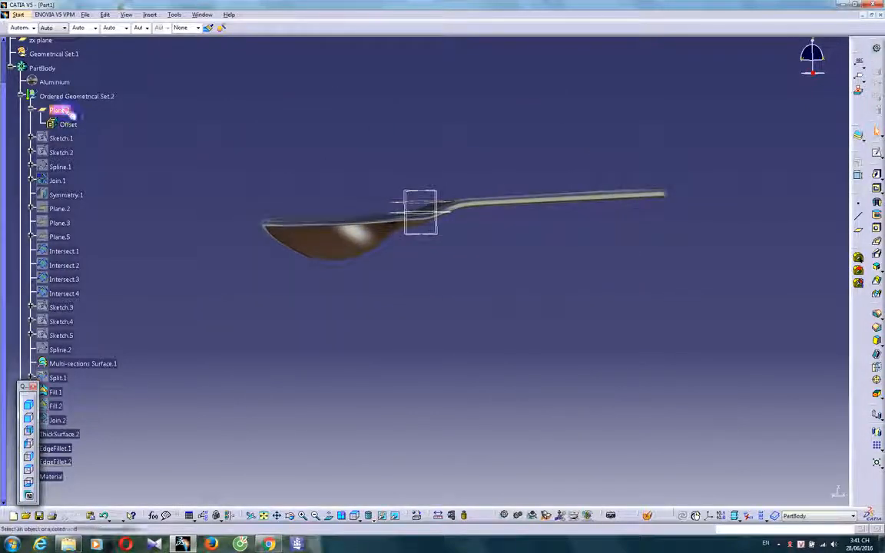
# Step: Set the offset of Plane.1 from the xy plane to 20 mm
pyautogui.doubleClick(69, 112)
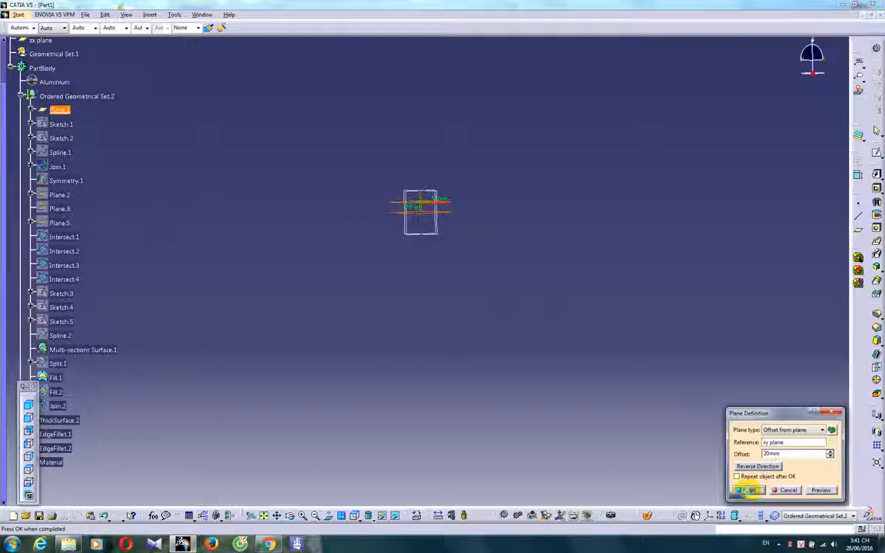
pyautogui.click(750, 491)
pyautogui.moveTo(524, 316); pyautogui.dragTo(402, 253, button='middle')
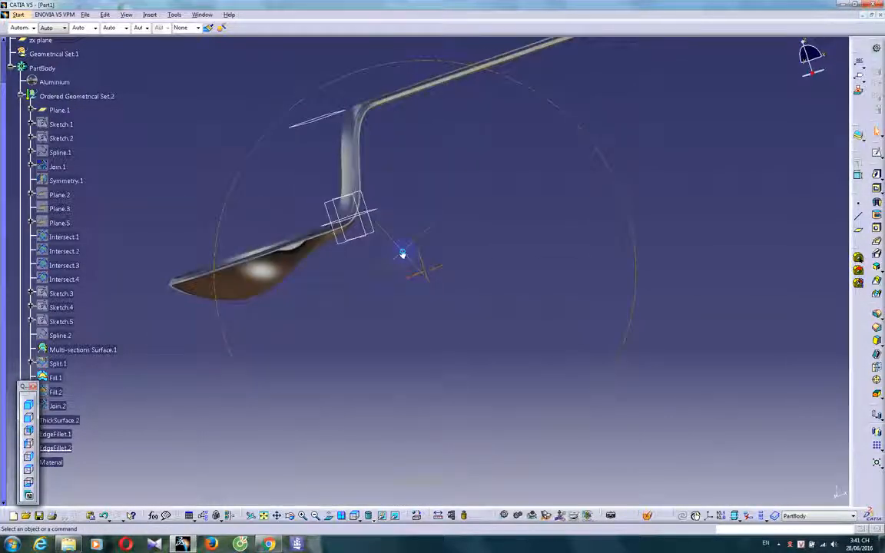
# Step: Edit Plane.1 again, setting its offset from the xy plane to 2 mm
pyautogui.doubleClick(59, 110)
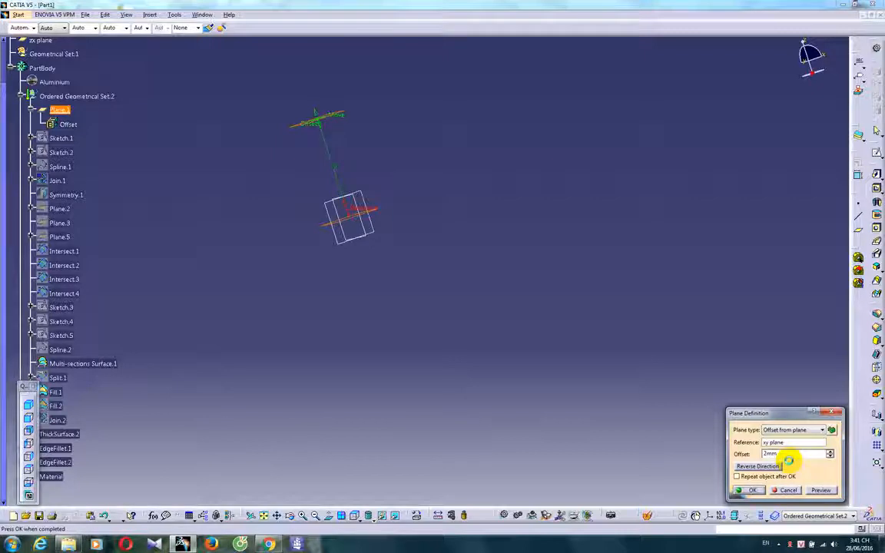
pyautogui.press('Return')
pyautogui.moveTo(481, 291); pyautogui.dragTo(681, 490, button='middle')
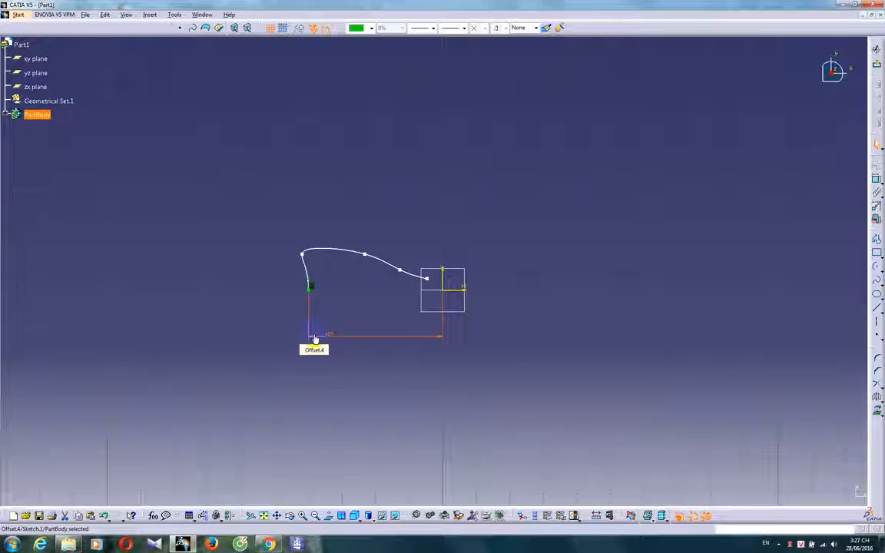
pyautogui.click(601, 392)
pyautogui.keyDown('ctrl'); pyautogui.moveTo(600, 391); pyautogui.dragTo(594, 352, button='middle'); pyautogui.keyUp('ctrl')
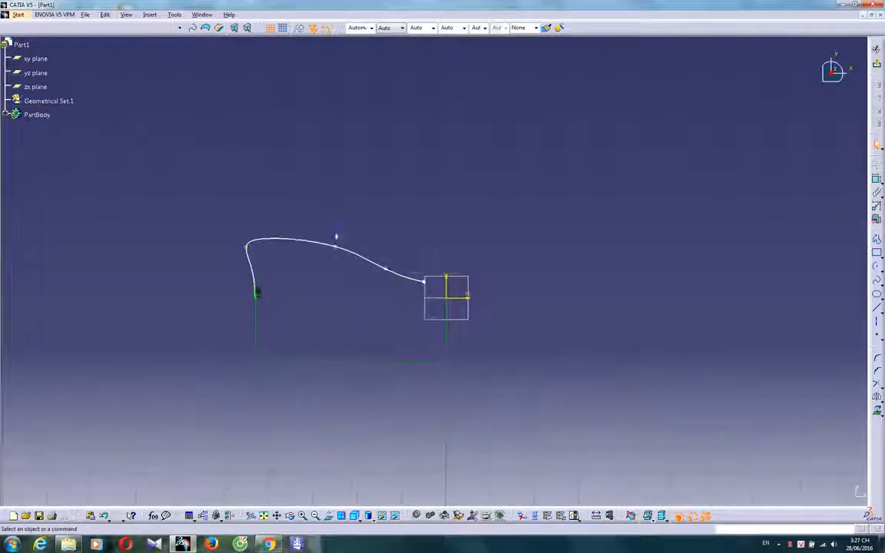
# Step: Reshape the bowl spline by moving its three intermediate control points into a smooth rounded outline, and exit the sketch
pyautogui.moveTo(239, 249); pyautogui.dragTo(284, 255)
pyautogui.click(323, 260)
pyautogui.click(336, 274)
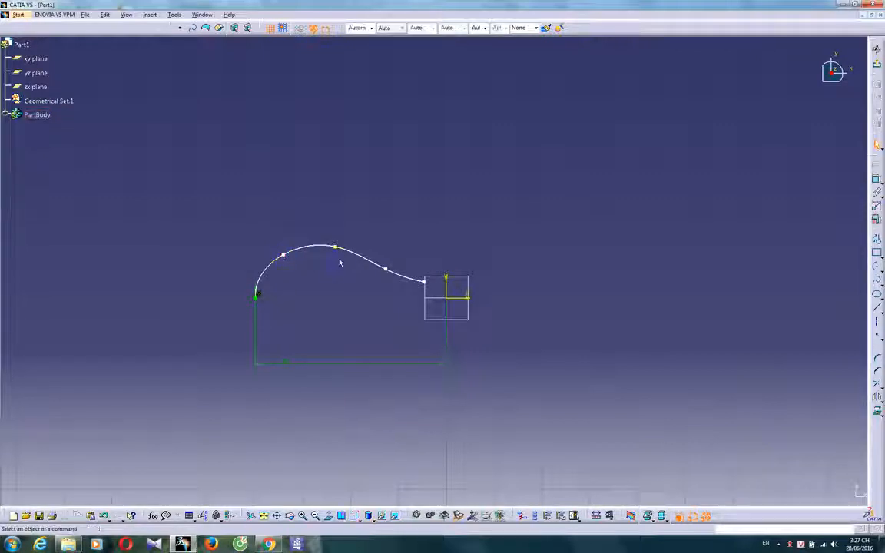
pyautogui.moveTo(336, 248); pyautogui.dragTo(335, 252)
pyautogui.click(369, 278)
pyautogui.moveTo(386, 270)
pyautogui.mouseDown()
pyautogui.moveTo(392, 279)
pyautogui.moveTo(387, 273)
pyautogui.mouseUp()
pyautogui.click(388, 288)
pyautogui.click(393, 286)
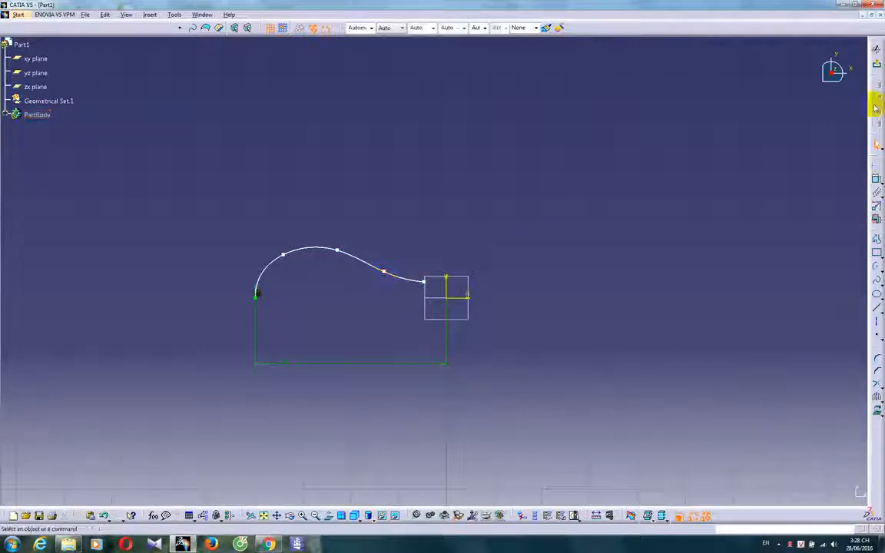
pyautogui.click(876, 64)
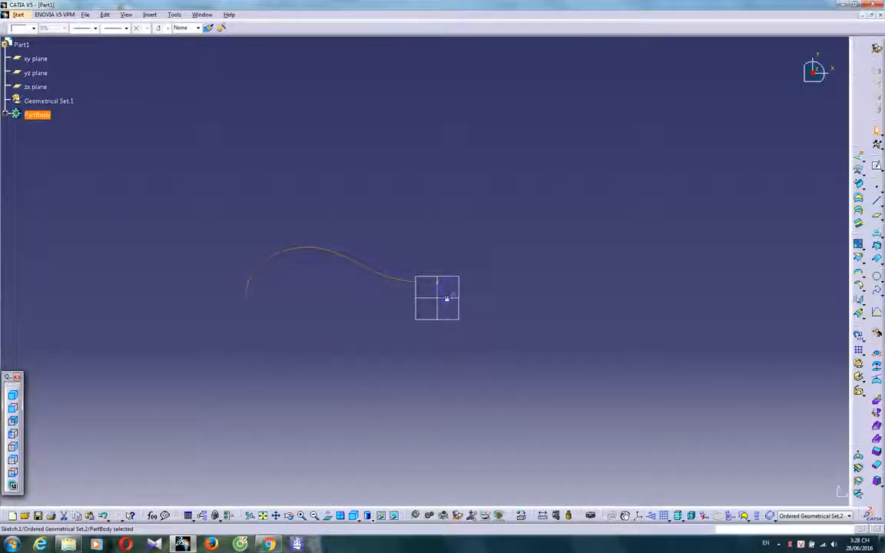
pyautogui.moveTo(462, 367)
pyautogui.mouseDown(button='middle')
pyautogui.moveTo(464, 309)
pyautogui.moveTo(514, 129)
pyautogui.moveTo(585, 298)
pyautogui.mouseUp(button='middle')
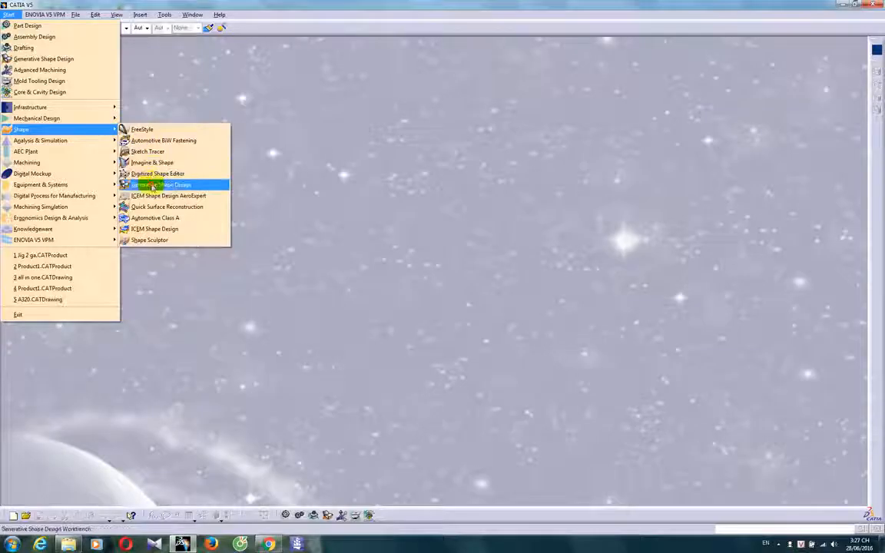
# Step: Open the Generative Shape Design workbench and create a plane offset 20 mm from the xy plane
pyautogui.click(151, 184)
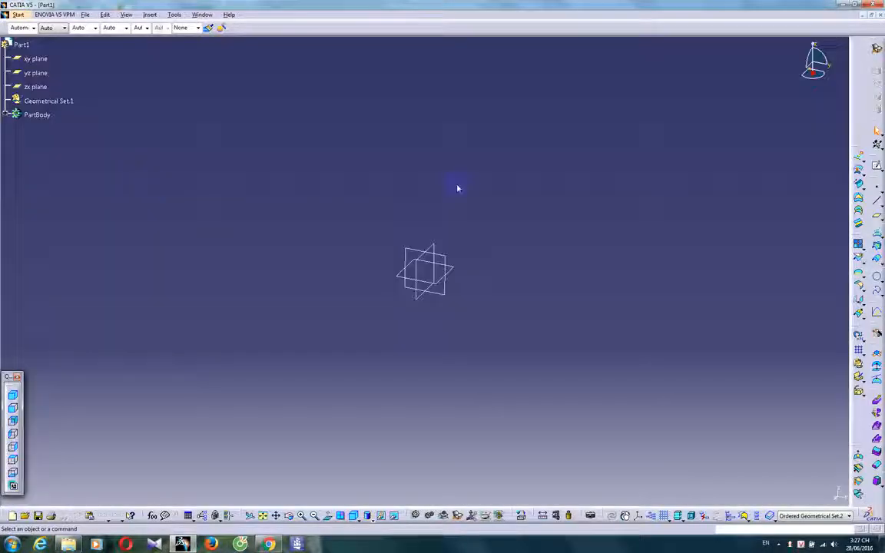
pyautogui.click(453, 264)
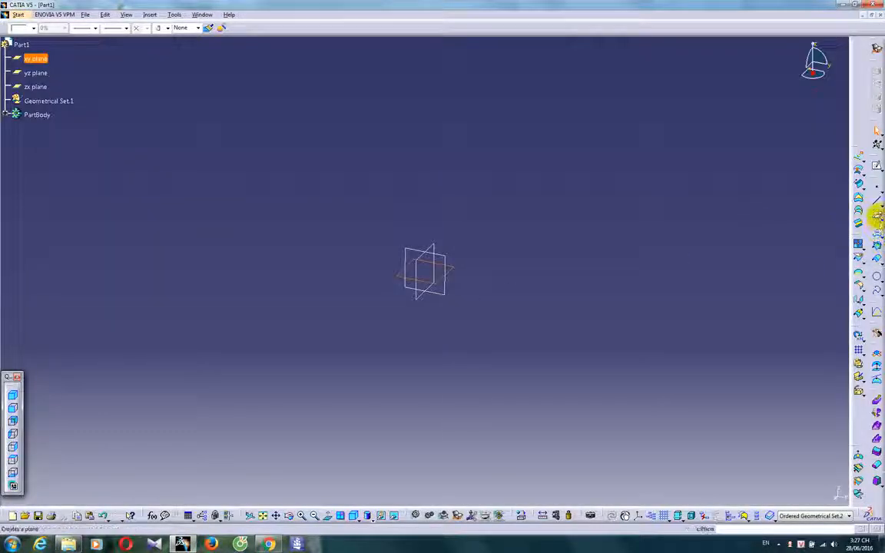
pyautogui.click(877, 216)
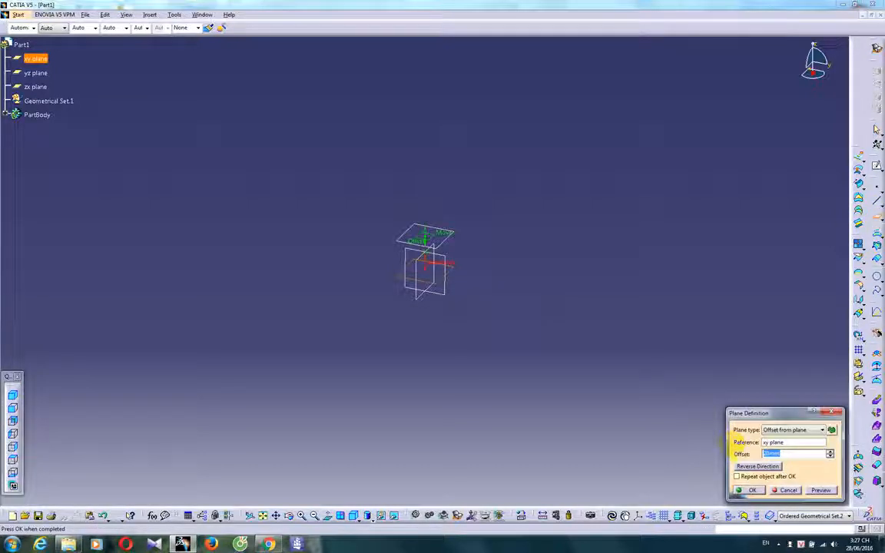
pyautogui.press('Return')
# Step: Start a sketch on the xy plane and place the first point of a spline on the negative H side
pyautogui.moveTo(461, 350); pyautogui.dragTo(383, 295, button='middle')
pyautogui.click(409, 278)
pyautogui.click(877, 163)
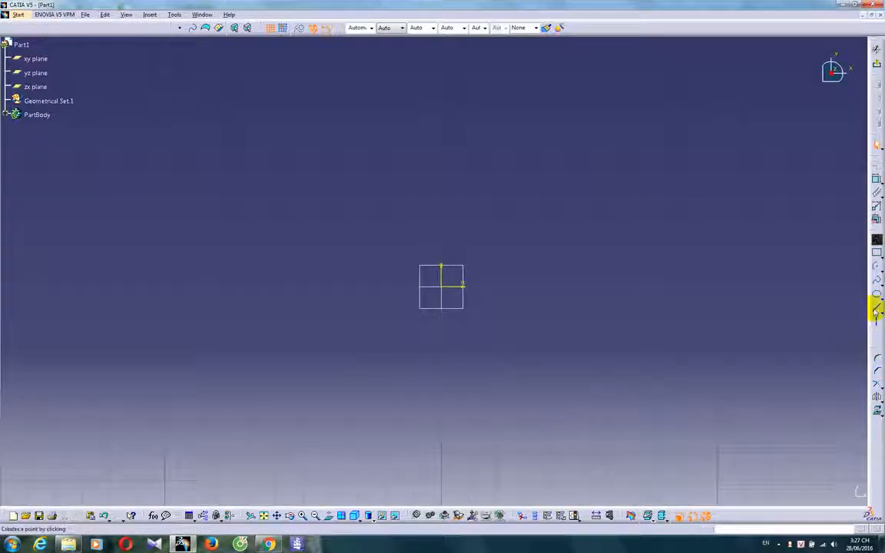
pyautogui.click(877, 280)
pyautogui.click(296, 269)
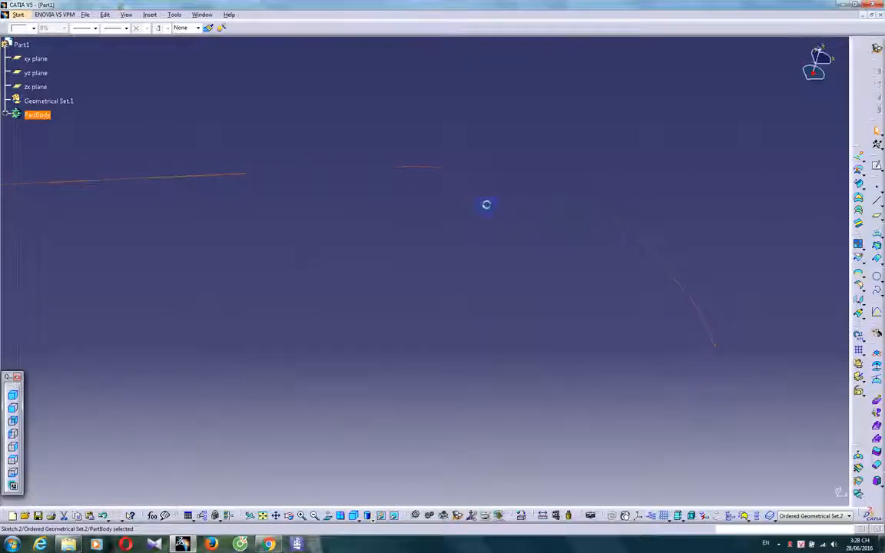
# Step: Create a 3D spline joining the inner end of the bowl curve to the handle line's start, tangent to Sketch.1 and Sketch.2
pyautogui.moveTo(487, 205)
pyautogui.mouseDown(button='middle')
pyautogui.moveTo(494, 308)
pyautogui.moveTo(256, 340)
pyautogui.moveTo(637, 287)
pyautogui.mouseUp(button='middle')
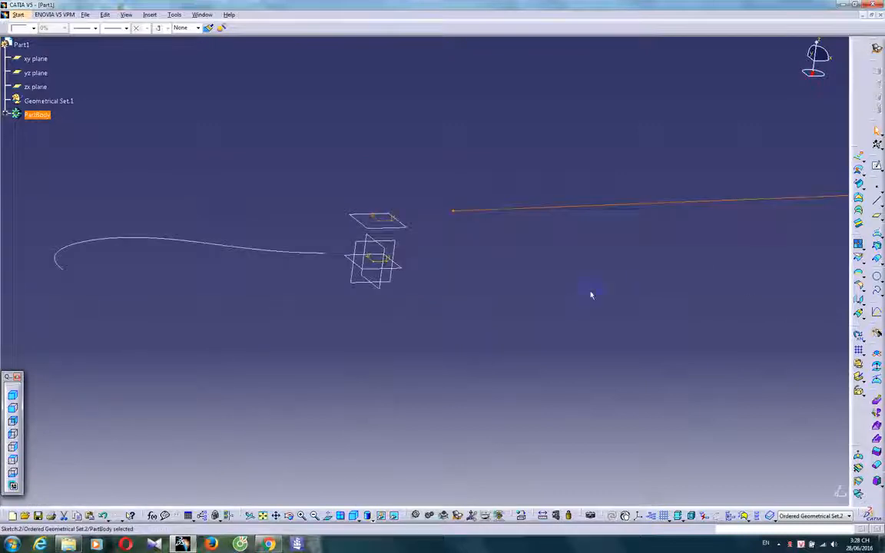
pyautogui.click(739, 288)
pyautogui.click(876, 277)
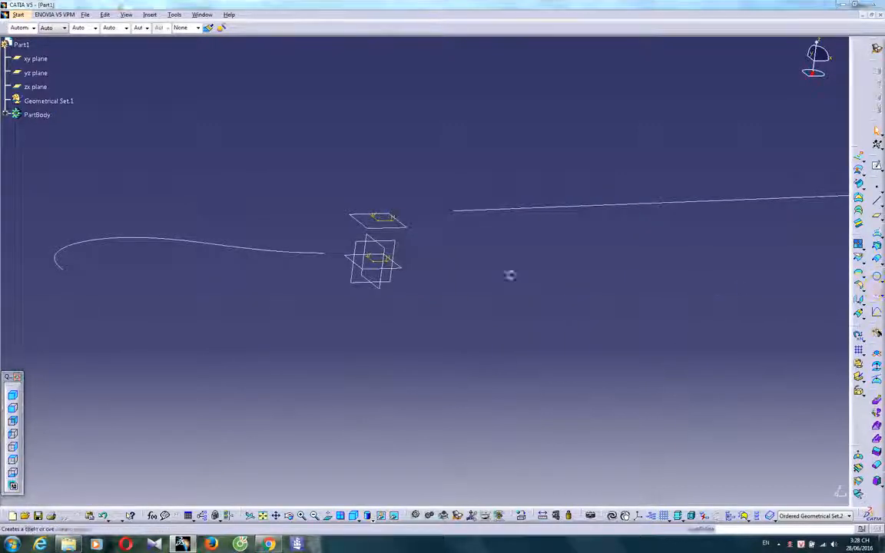
pyautogui.click(324, 254)
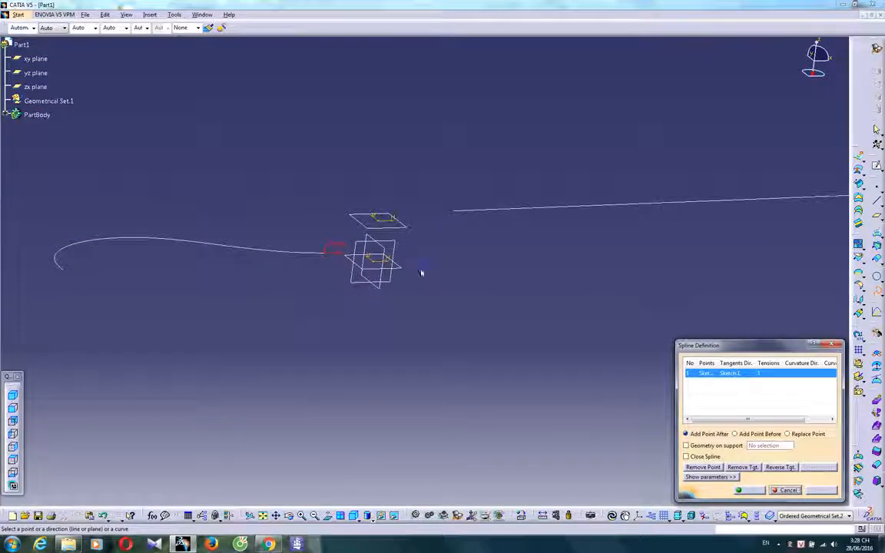
pyautogui.click(456, 211)
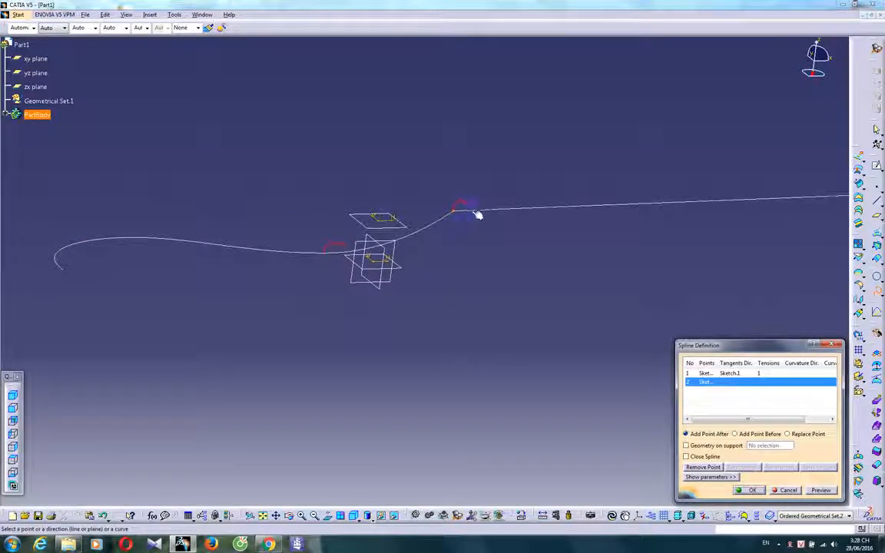
pyautogui.click(446, 218)
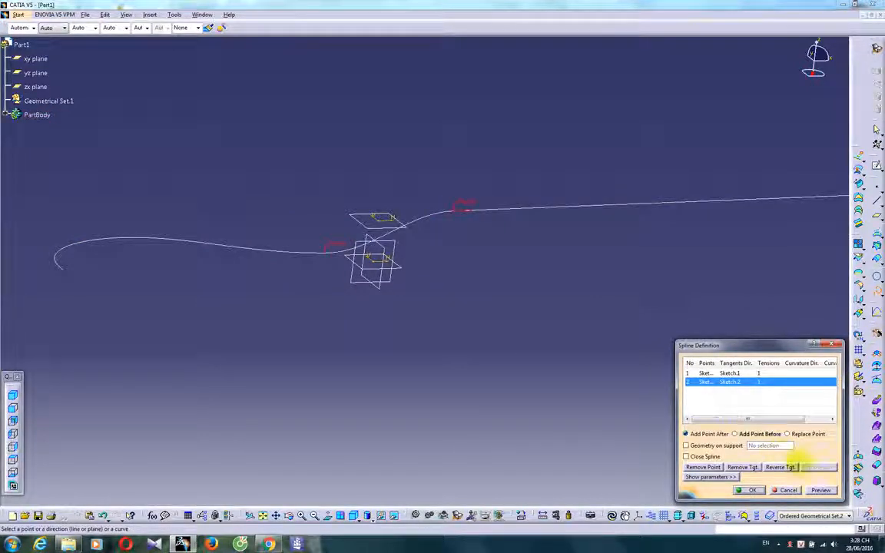
pyautogui.click(750, 490)
pyautogui.moveTo(440, 372); pyautogui.dragTo(626, 227, button='middle')
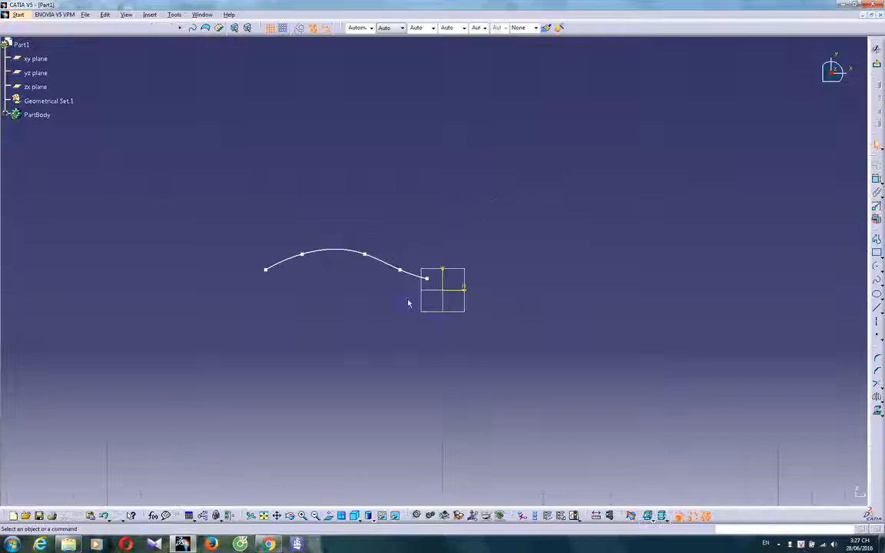
# Step: Constrain the bowl spline's outer endpoint to be coincident with the horizontal axis
pyautogui.click(877, 179)
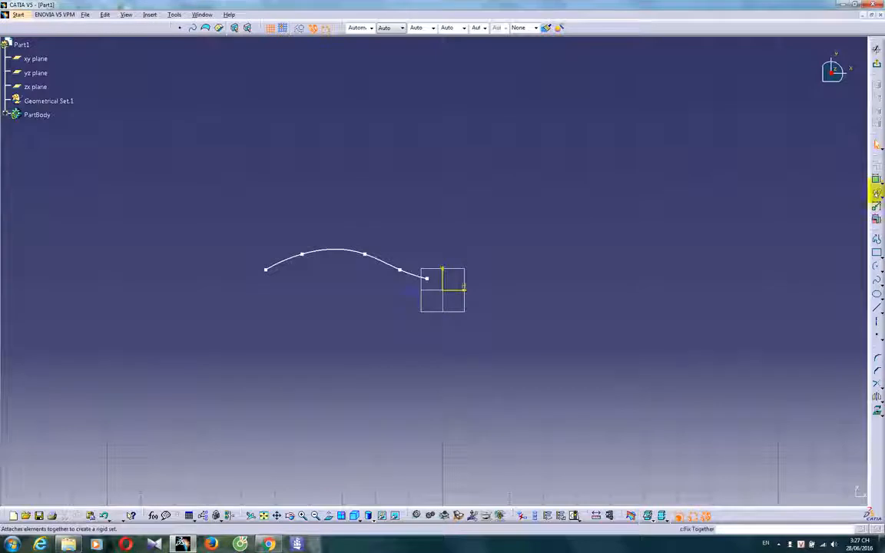
pyautogui.click(266, 270)
pyautogui.rightClick(447, 341)
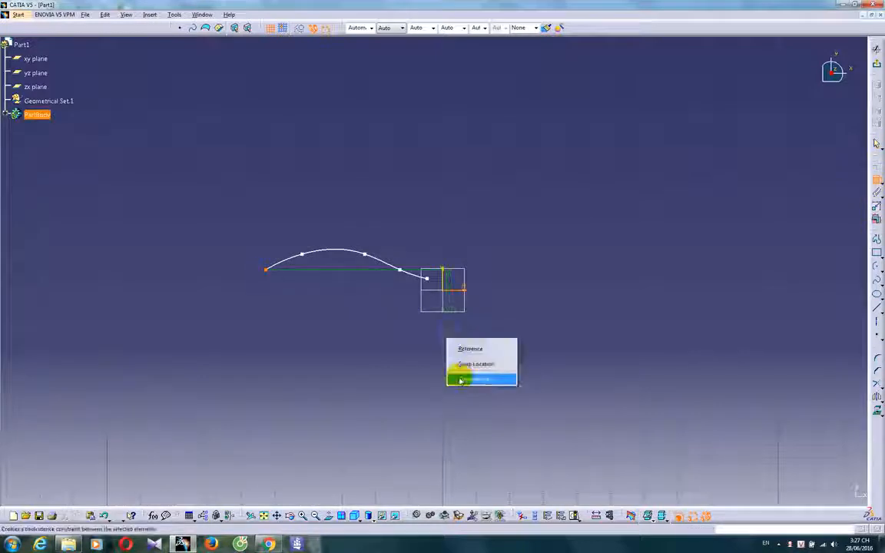
pyautogui.click(473, 377)
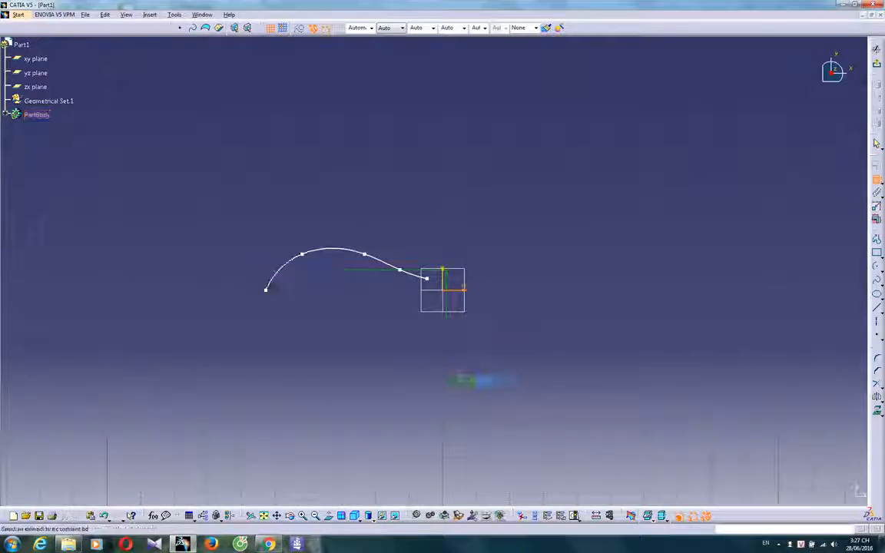
# Step: Impose tangency at the bowl spline's CtrlPoint.1, constrain that tangent as vertical, and select the outer endpoint
pyautogui.doubleClick(340, 252)
pyautogui.click(698, 463)
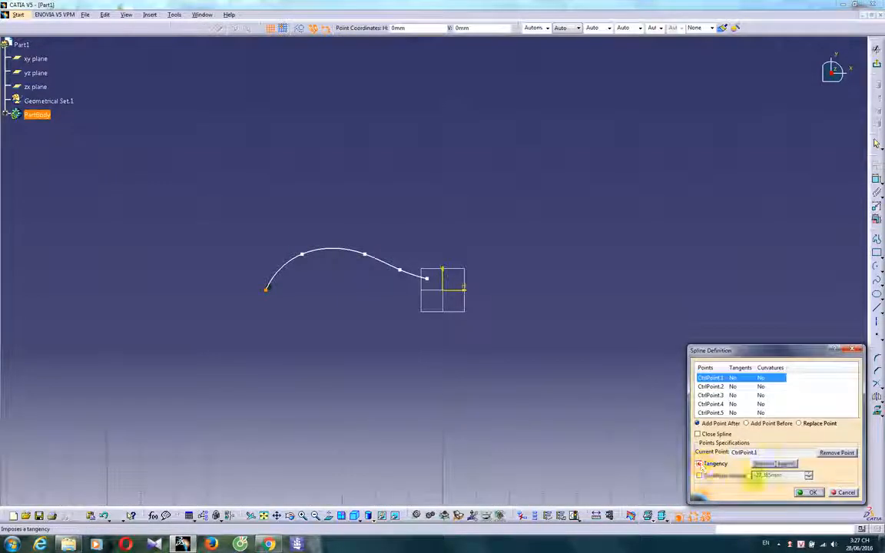
pyautogui.click(809, 492)
pyautogui.click(272, 283)
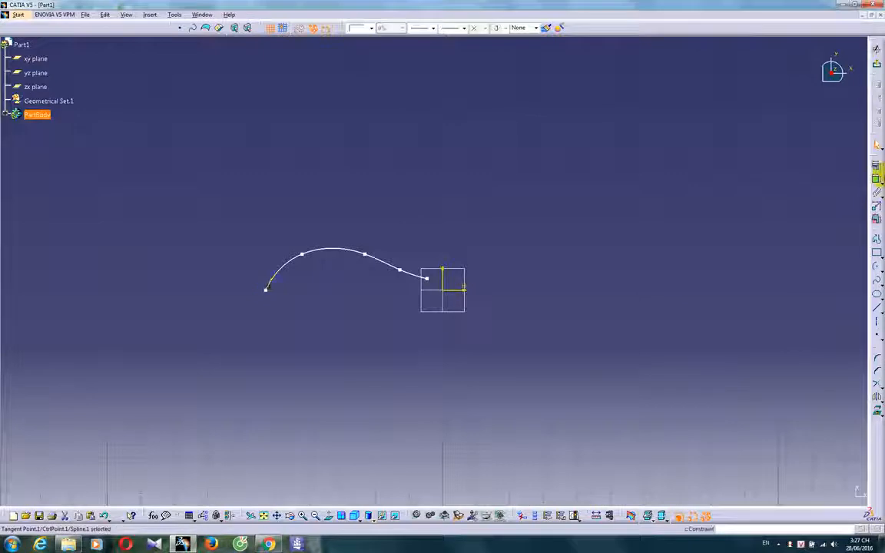
pyautogui.click(877, 165)
pyautogui.click(818, 468)
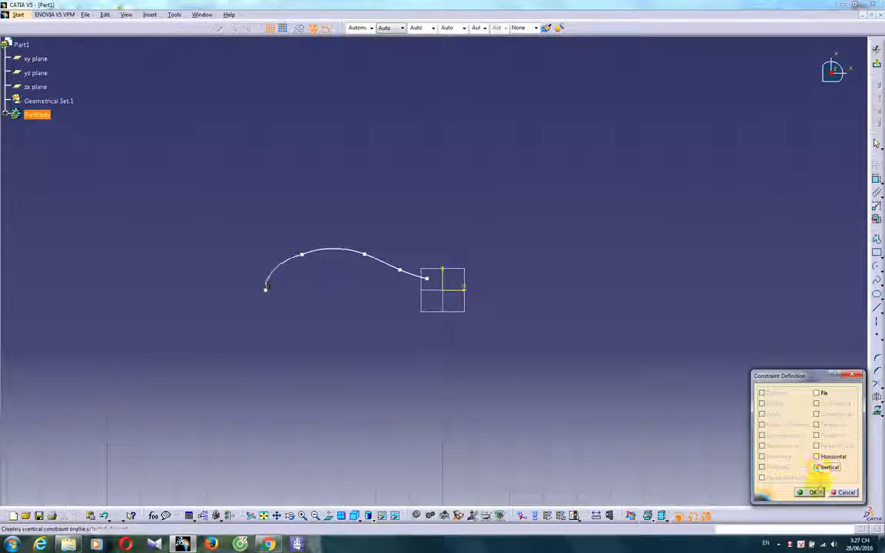
pyautogui.click(812, 492)
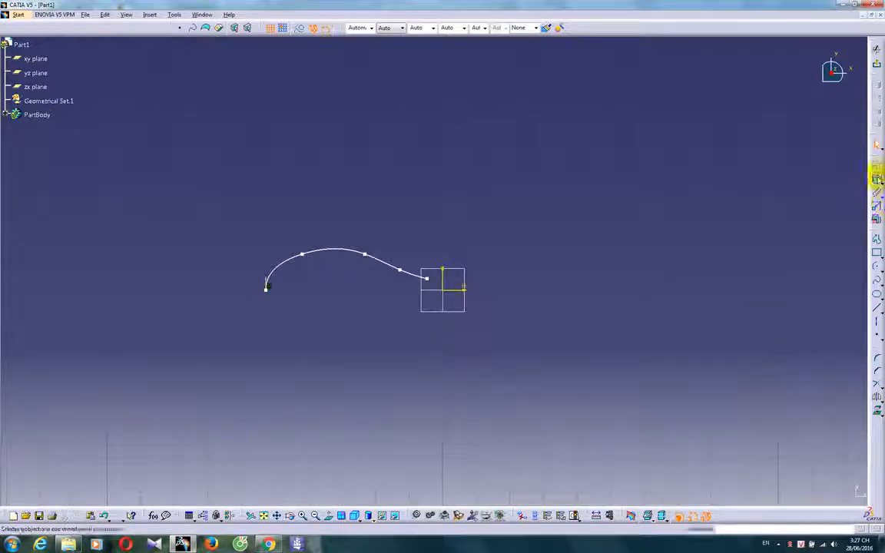
pyautogui.click(266, 291)
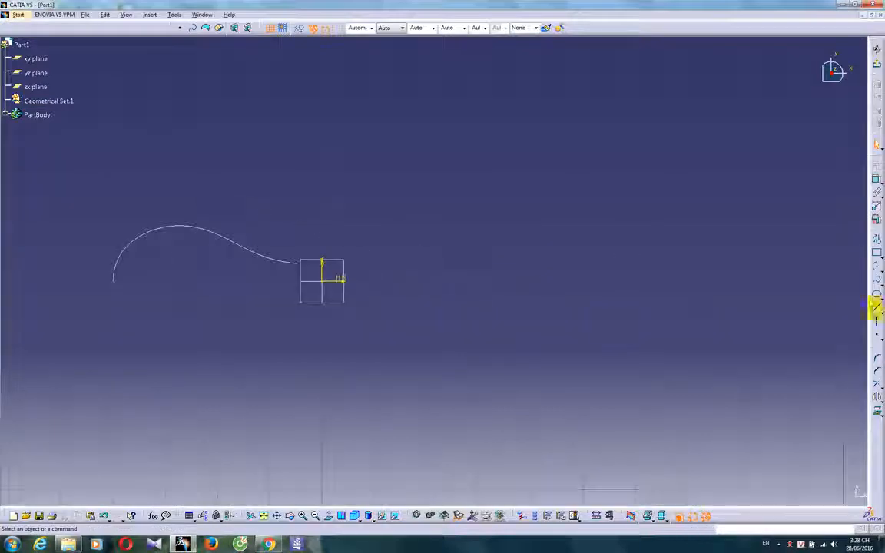
# Step: Sketch a slightly rising handle line about 54 mm long, starting about 10.6 mm from the vertical axis and 2 mm above the horizontal axis
pyautogui.click(876, 308)
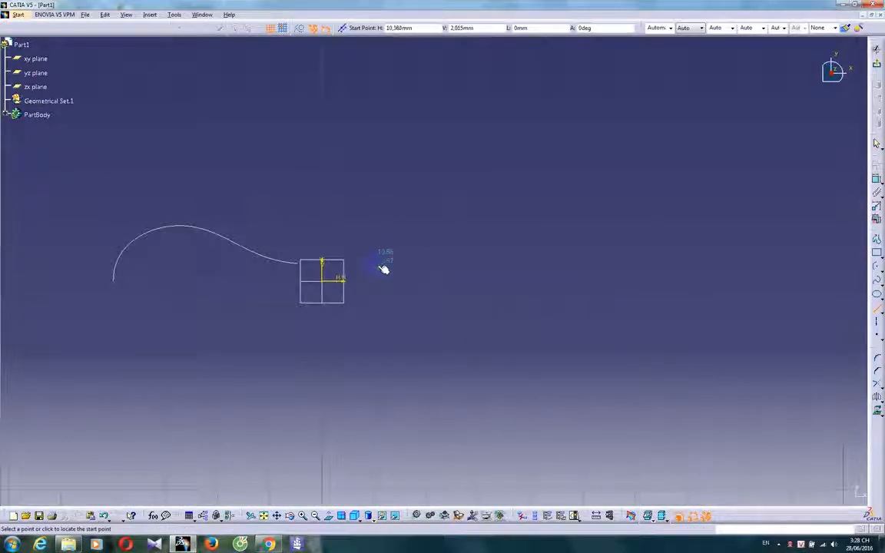
pyautogui.click(382, 267)
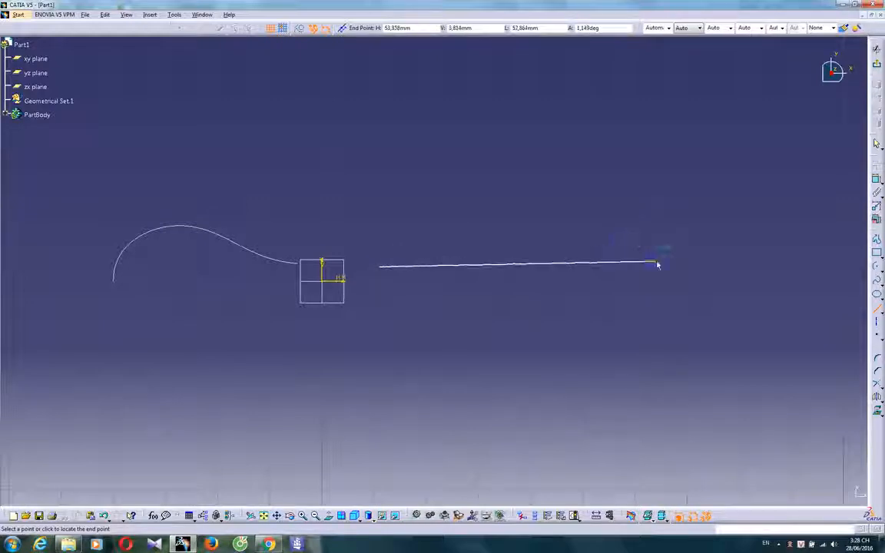
pyautogui.click(660, 257)
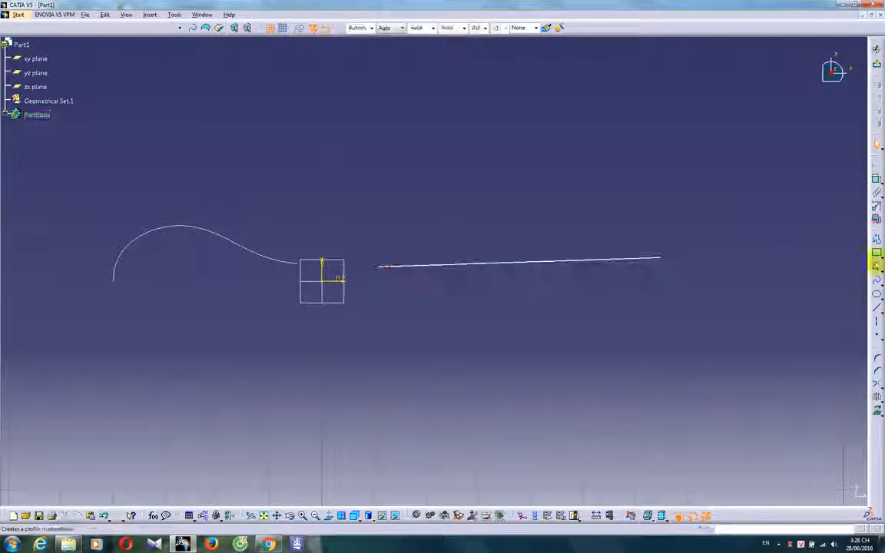
# Step: Draw an arc of about 4.5 mm radius from the handle line's outer end, centred on the horizontal axis below it
pyautogui.click(877, 267)
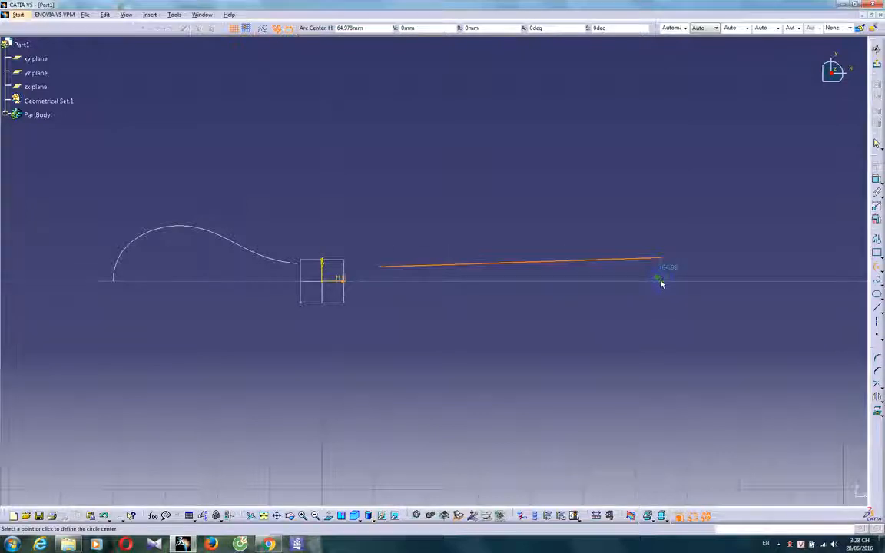
pyautogui.moveTo(677, 309)
pyautogui.mouseDown(button='middle')
pyautogui.moveTo(537, 298)
pyautogui.moveTo(536, 271)
pyautogui.mouseUp(button='middle')
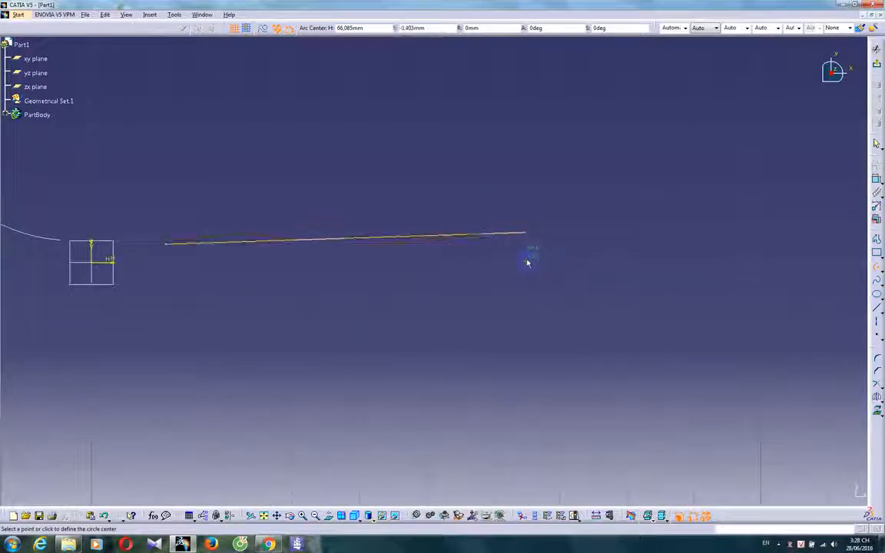
pyautogui.click(525, 261)
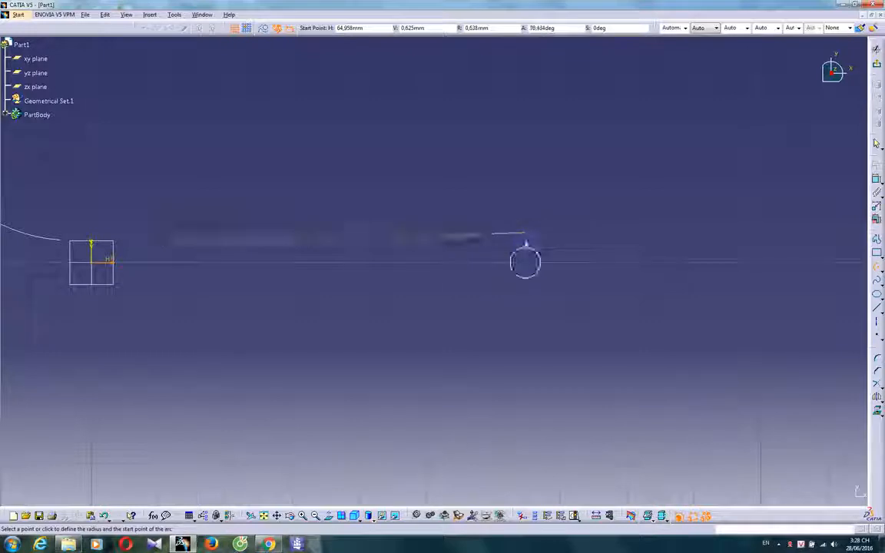
pyautogui.click(527, 233)
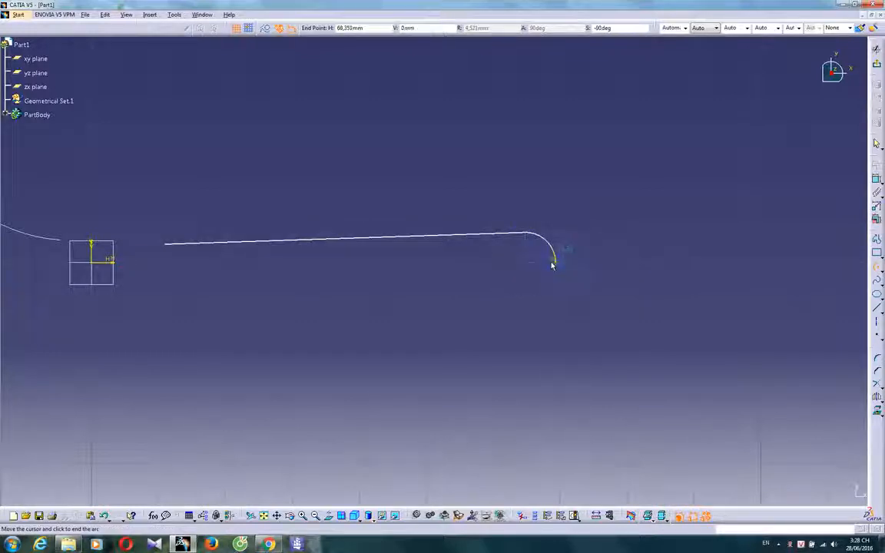